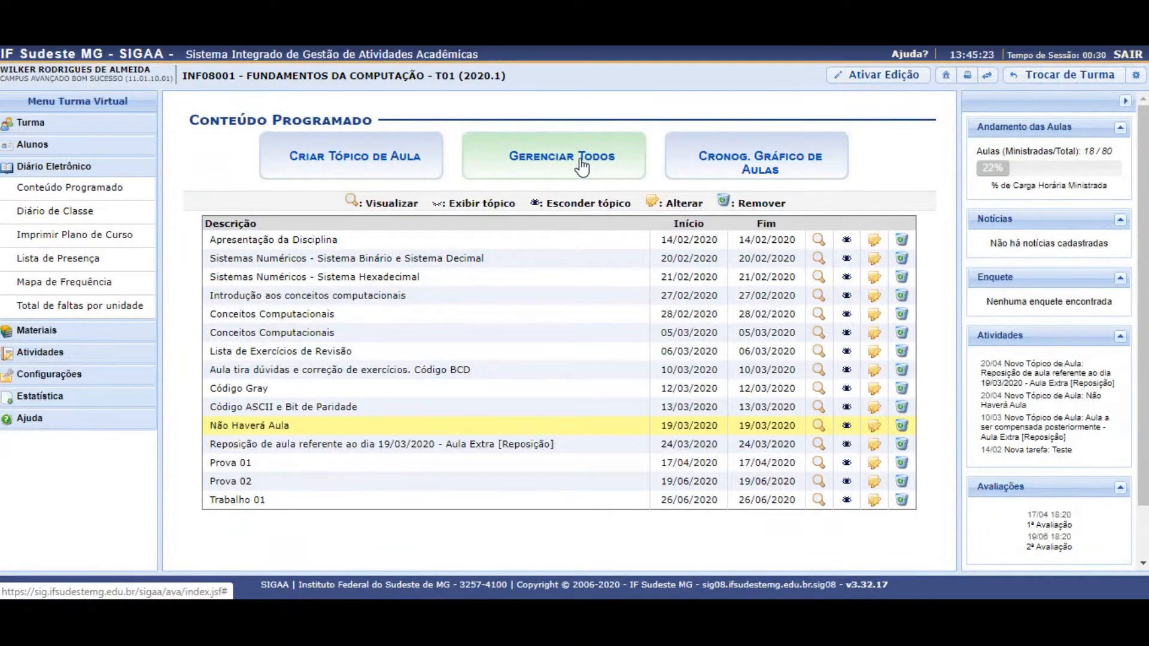
Step: Start a new lesson topic and set its start date (Data Inicial) to Qui, 02 de Abril de 2020
{"action": "left_click", "coordinate": [342, 165]}
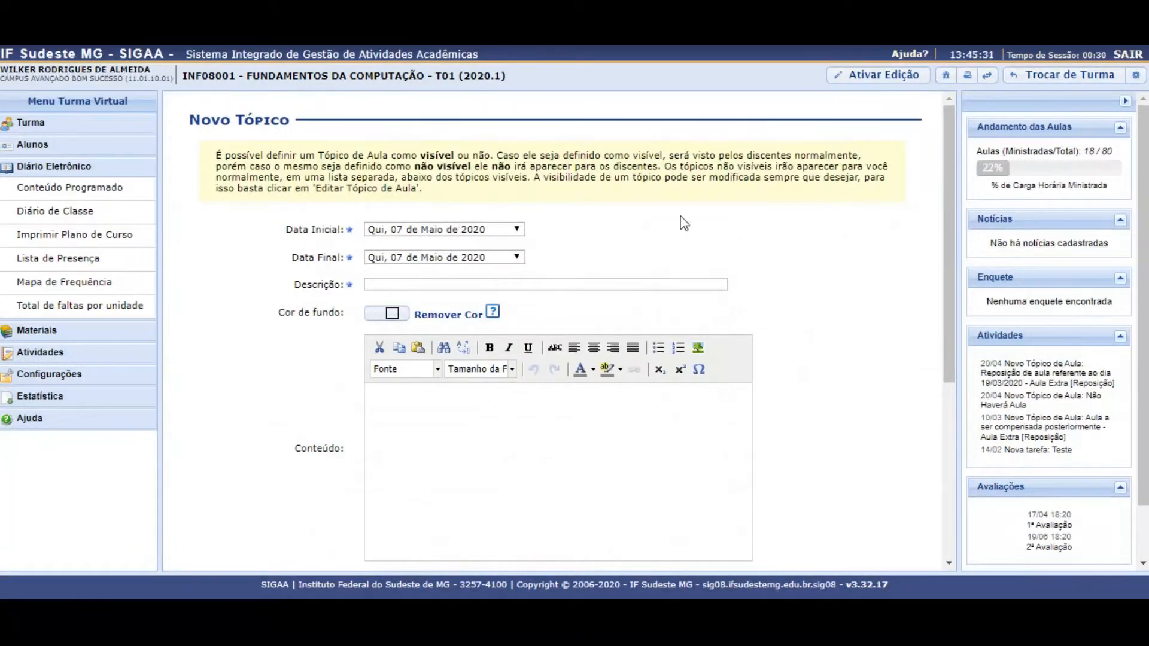
{"action": "left_click_drag", "start_coordinate": [950, 199], "coordinate": [957, 168]}
{"action": "left_click", "coordinate": [440, 233]}
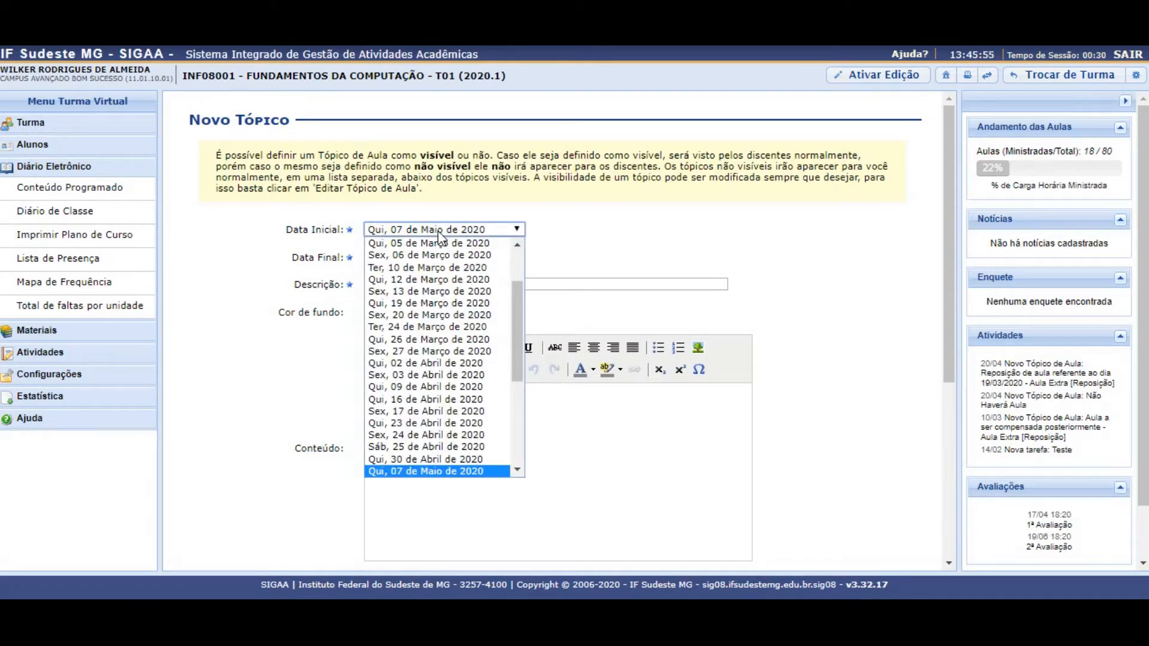
{"action": "left_click", "coordinate": [685, 204]}
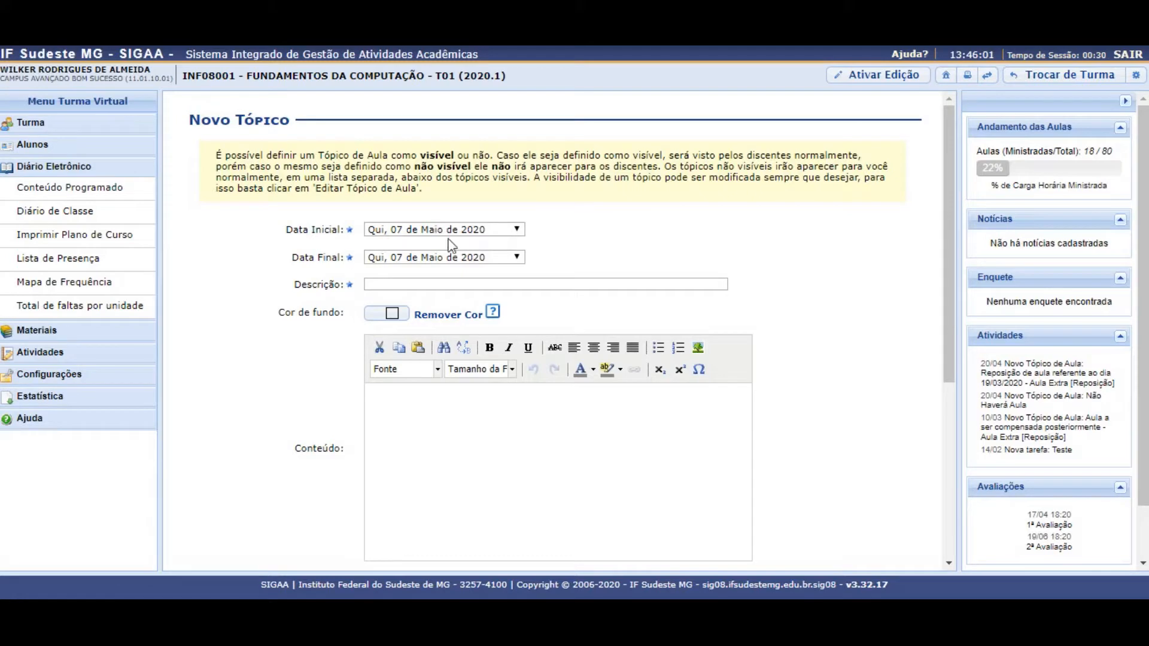
{"action": "left_click", "coordinate": [517, 231]}
{"action": "left_click", "coordinate": [530, 232]}
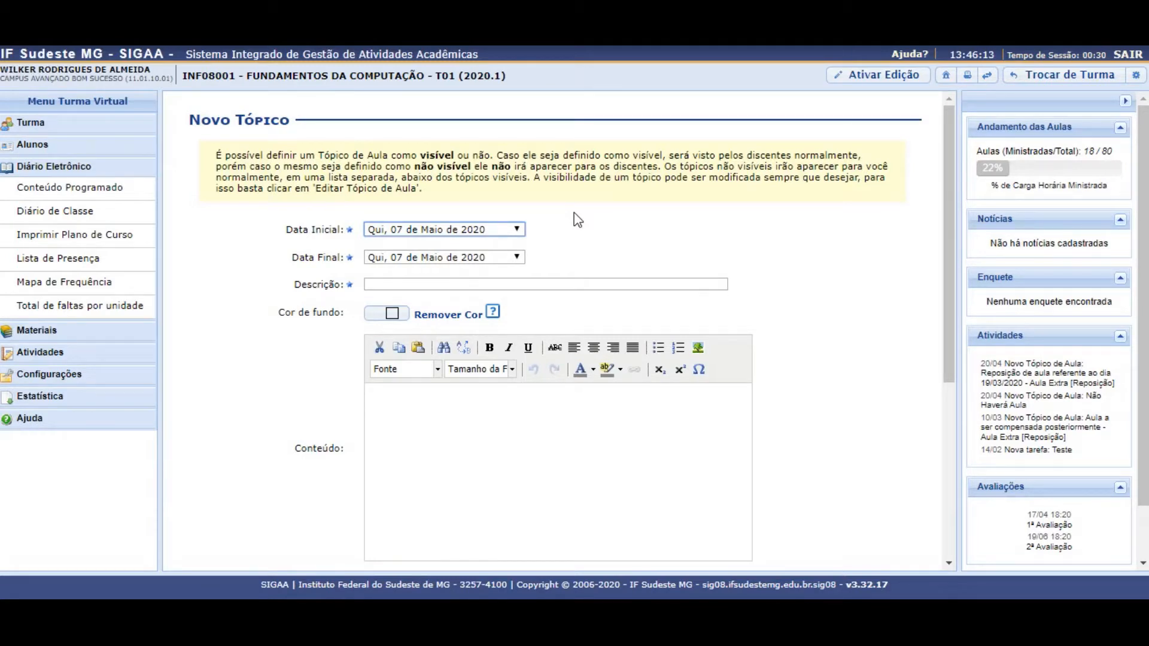
{"action": "left_click", "coordinate": [513, 229]}
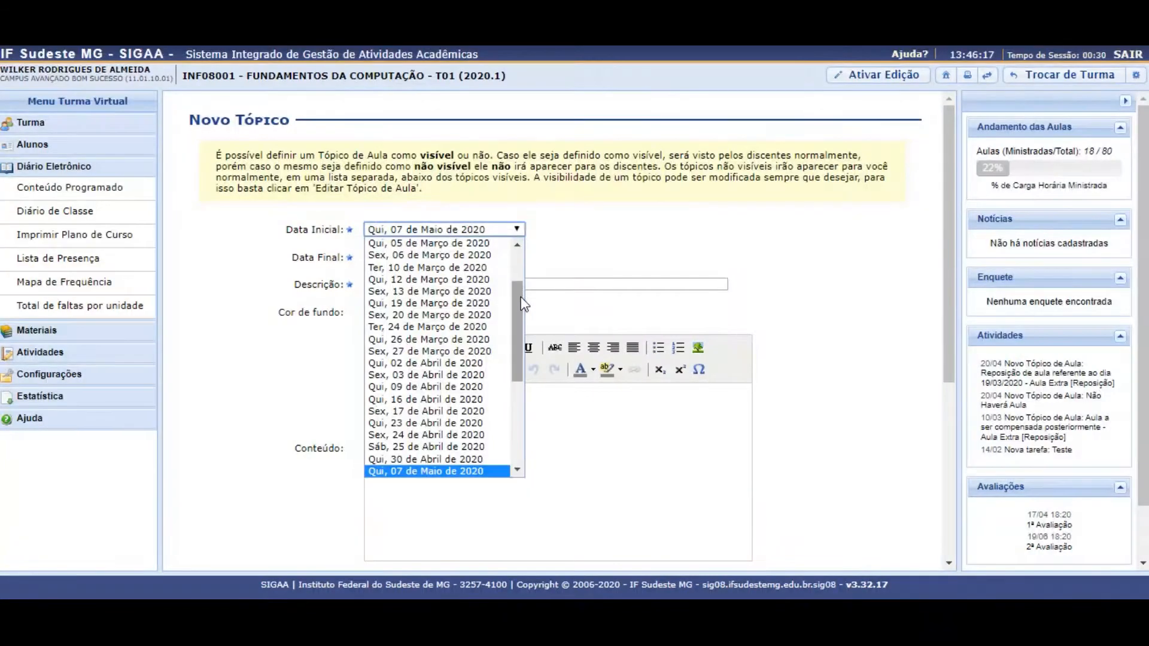
{"action": "left_click", "coordinate": [594, 228]}
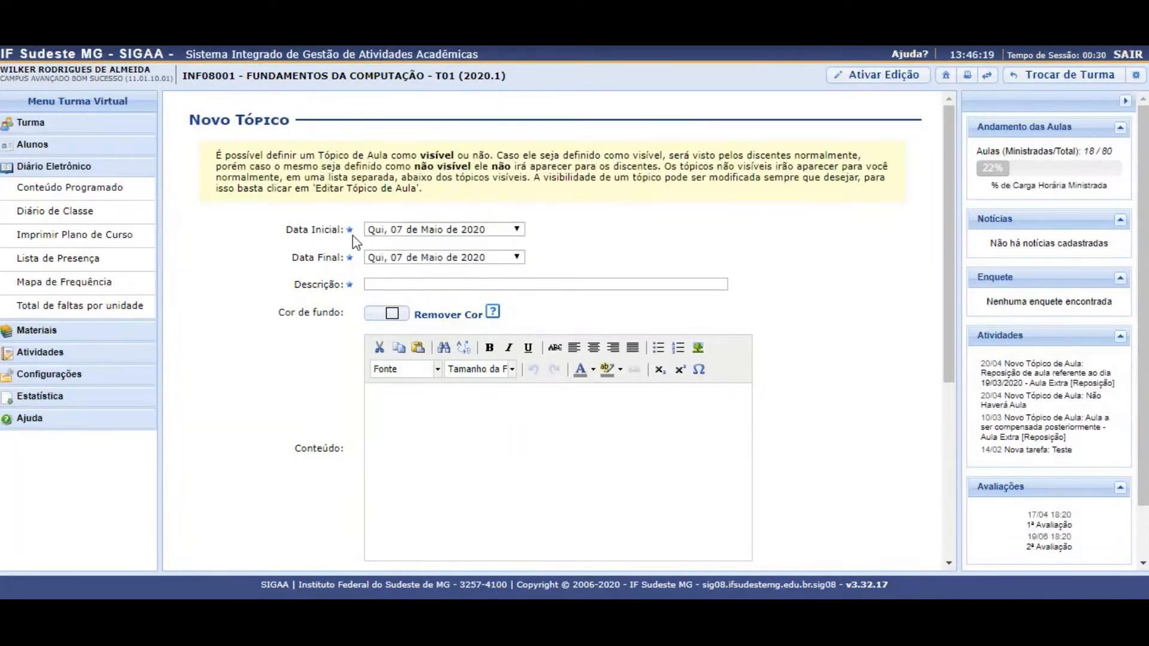
{"action": "left_click", "coordinate": [514, 228]}
{"action": "left_click_drag", "start_coordinate": [519, 323], "coordinate": [519, 330]}
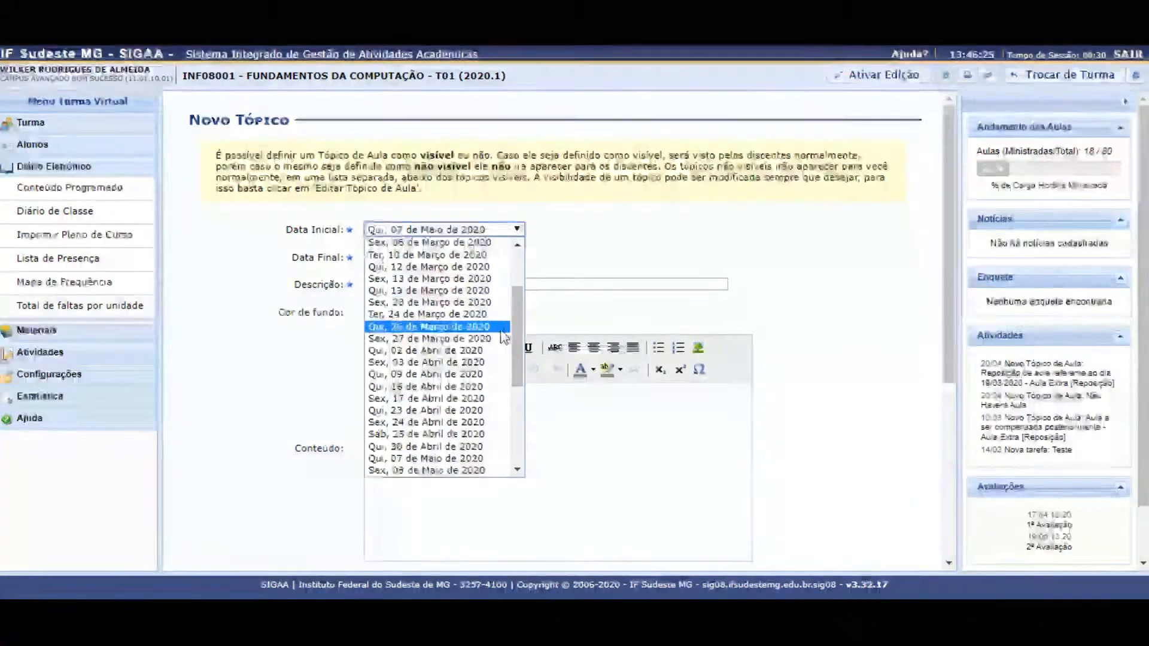
{"action": "left_click", "coordinate": [400, 352]}
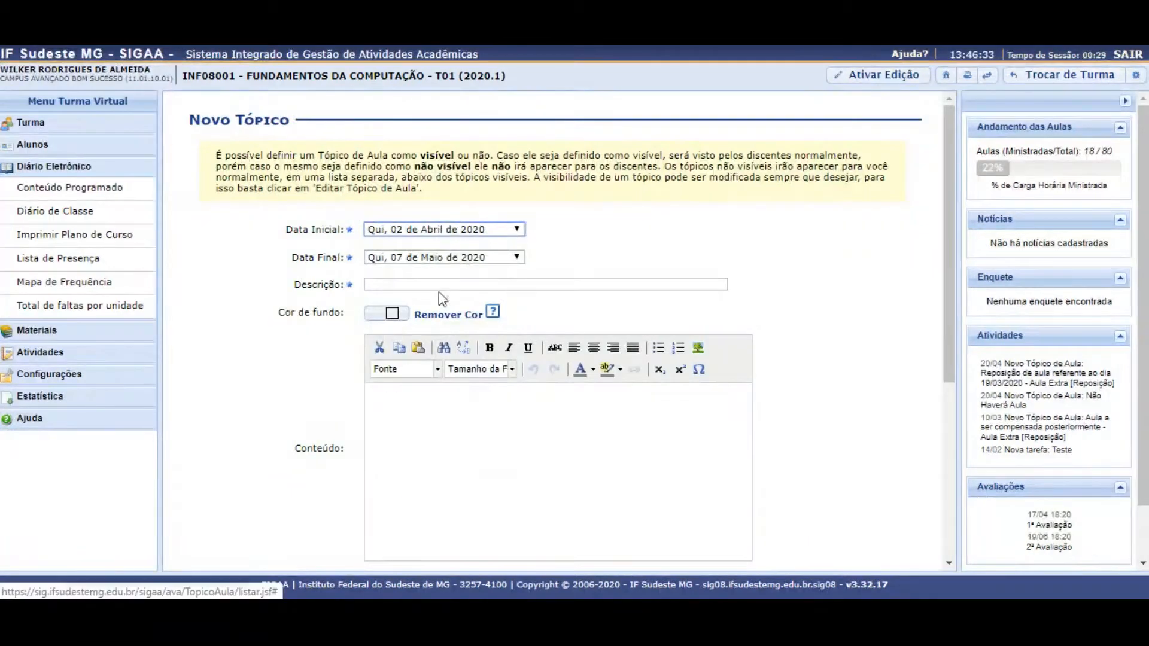
Step: Set the topic's end date (Data Final) to Qui, 02 de Abril de 2020
{"action": "left_click", "coordinate": [500, 259]}
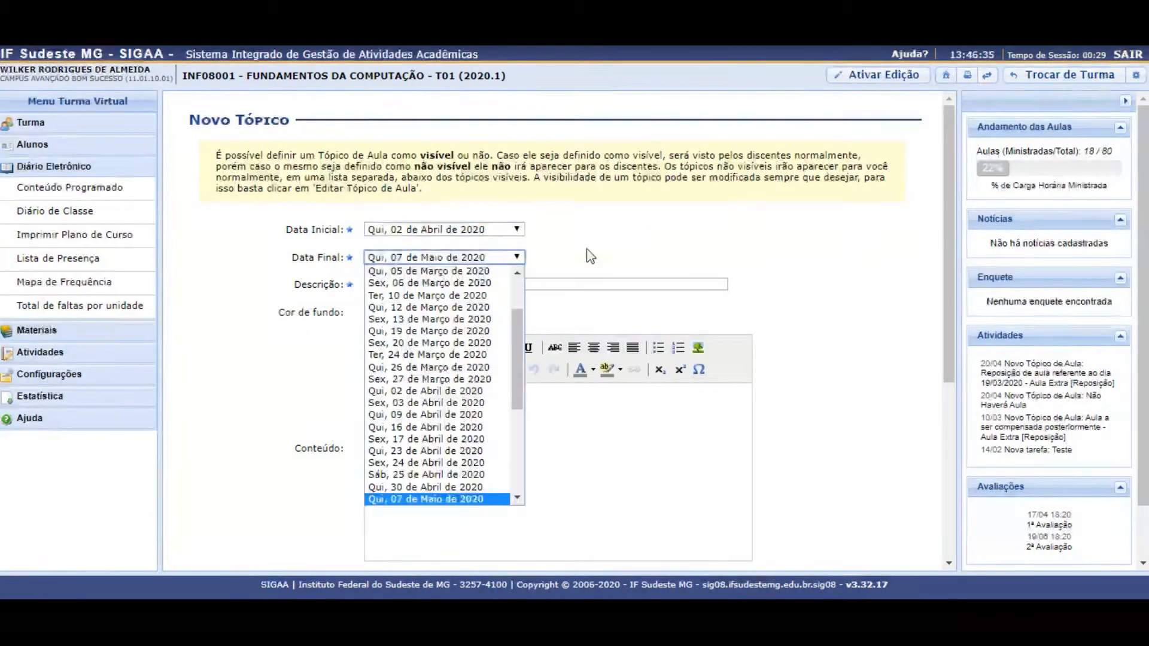
{"action": "left_click", "coordinate": [613, 242]}
{"action": "left_click", "coordinate": [405, 262]}
{"action": "scroll", "coordinate": [431, 323], "scroll_direction": "up", "scroll_amount": 5}
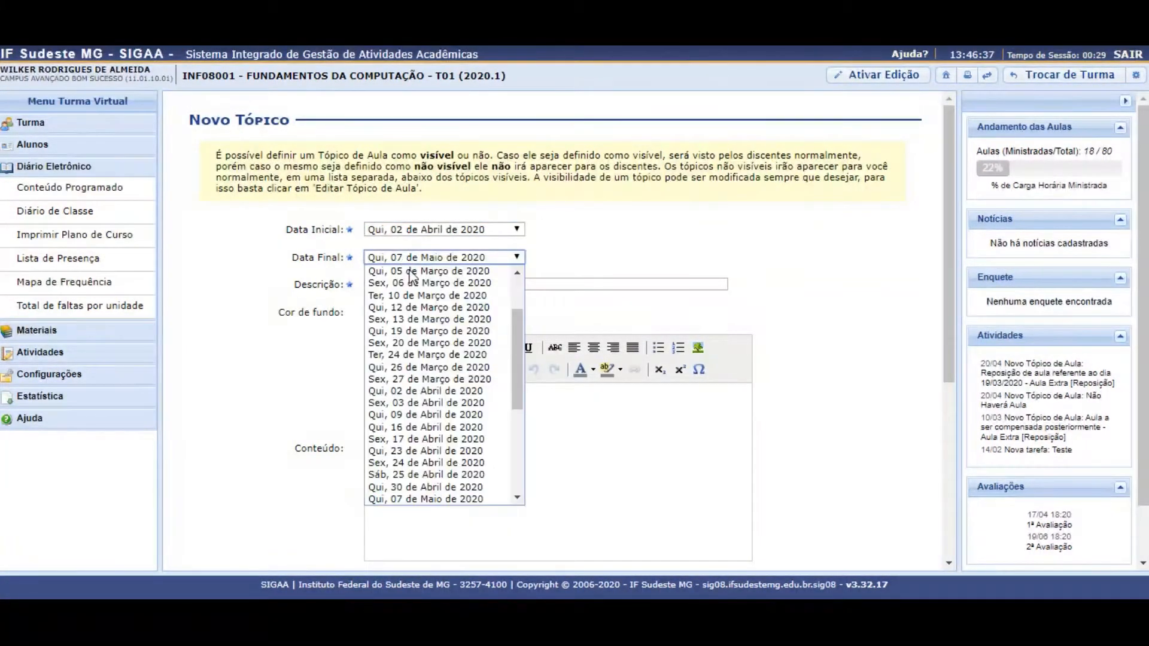
{"action": "scroll", "coordinate": [515, 356], "scroll_direction": "down", "scroll_amount": 2}
{"action": "left_click", "coordinate": [479, 367]}
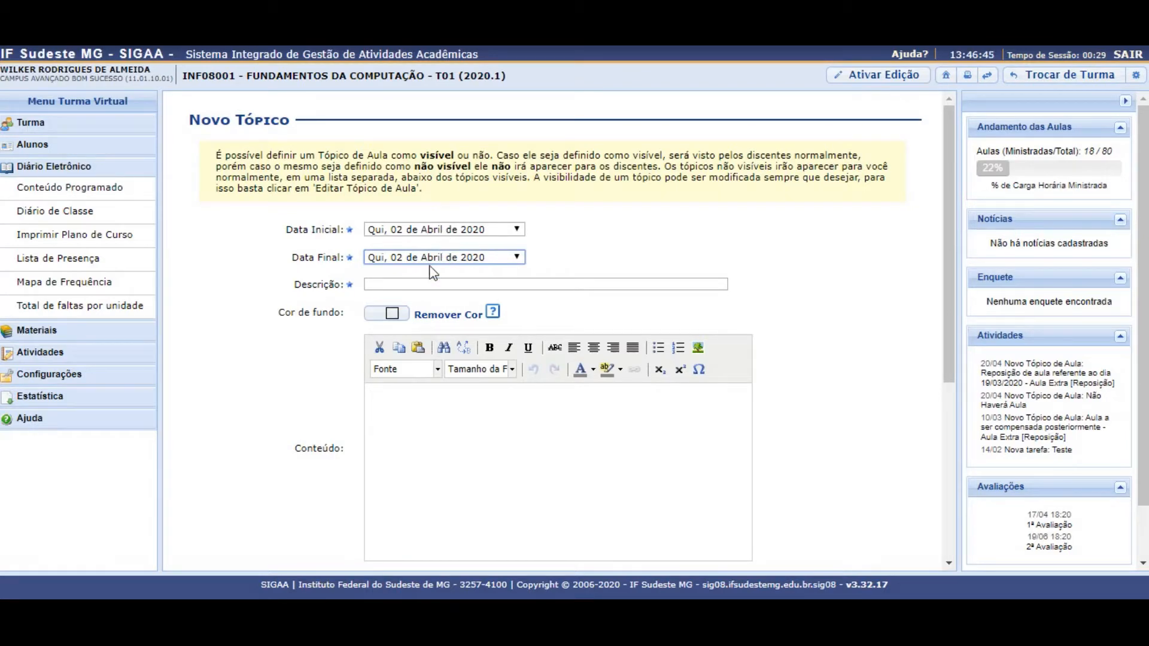
Step: Try Sex, 03 de Abril de 2020 as the topic's end date and set it back to Qui, 02 de Abril de 2020
{"action": "left_click", "coordinate": [475, 259]}
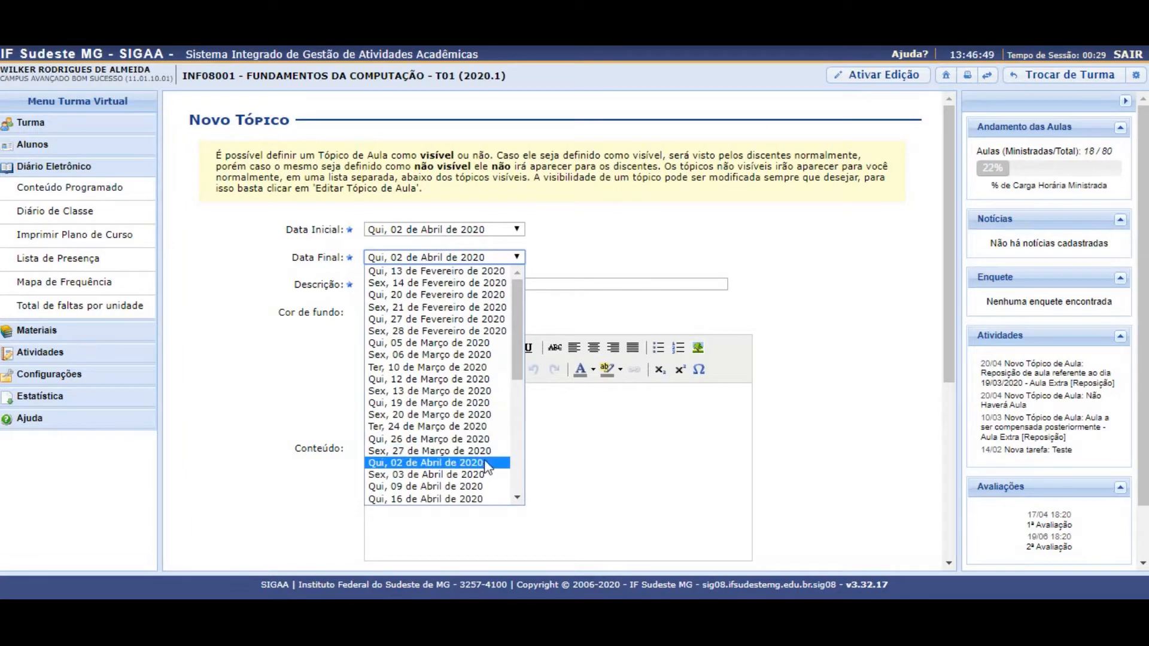
{"action": "left_click", "coordinate": [455, 474]}
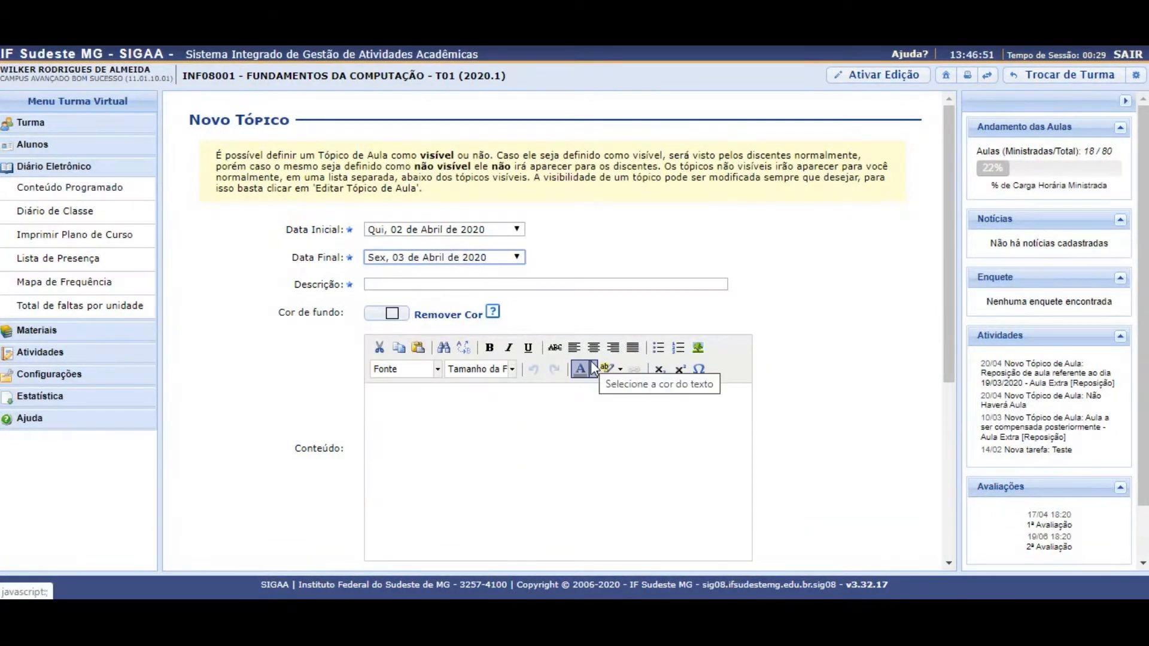
{"action": "left_click", "coordinate": [515, 257]}
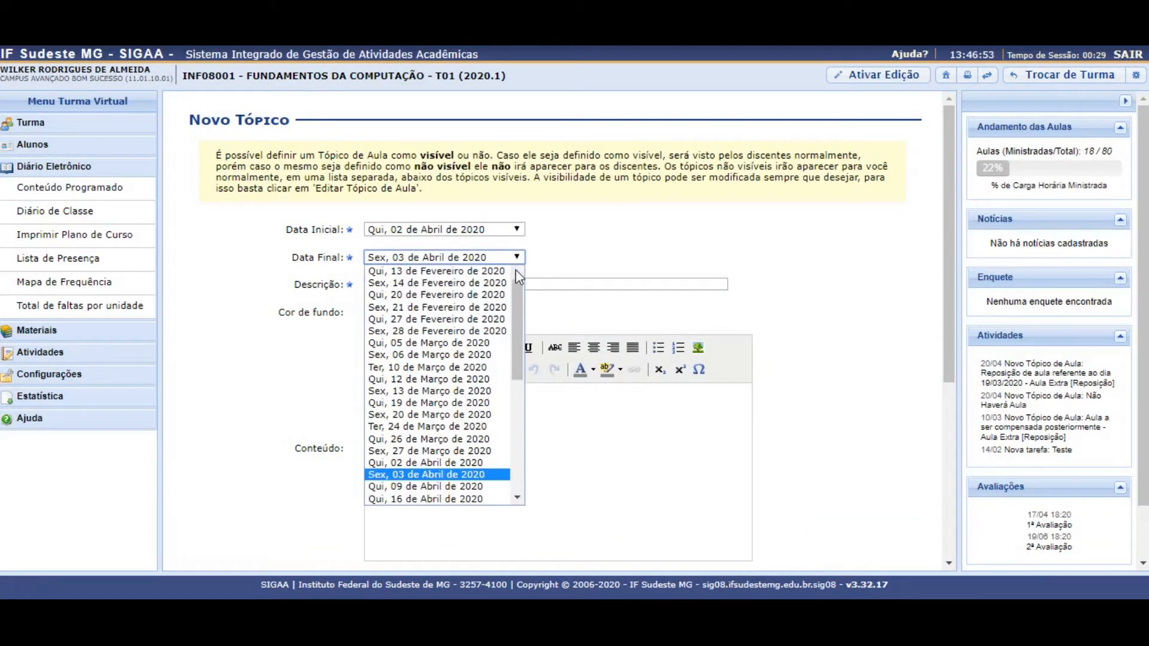
{"action": "left_click_drag", "start_coordinate": [517, 295], "coordinate": [517, 307]}
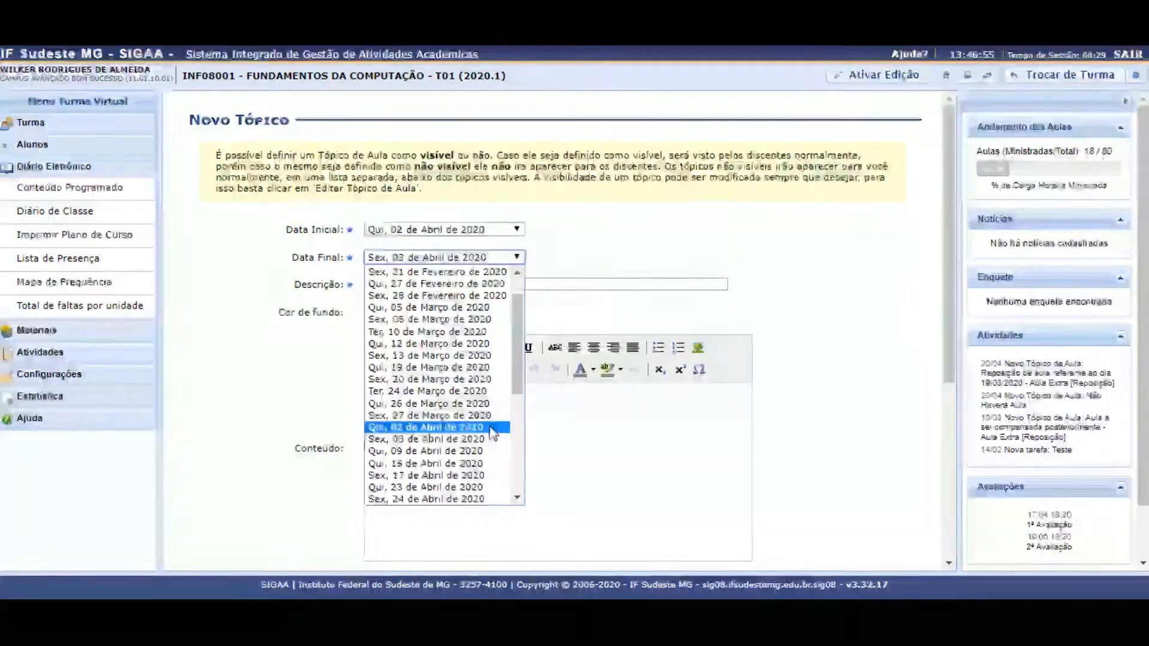
{"action": "left_click", "coordinate": [492, 429]}
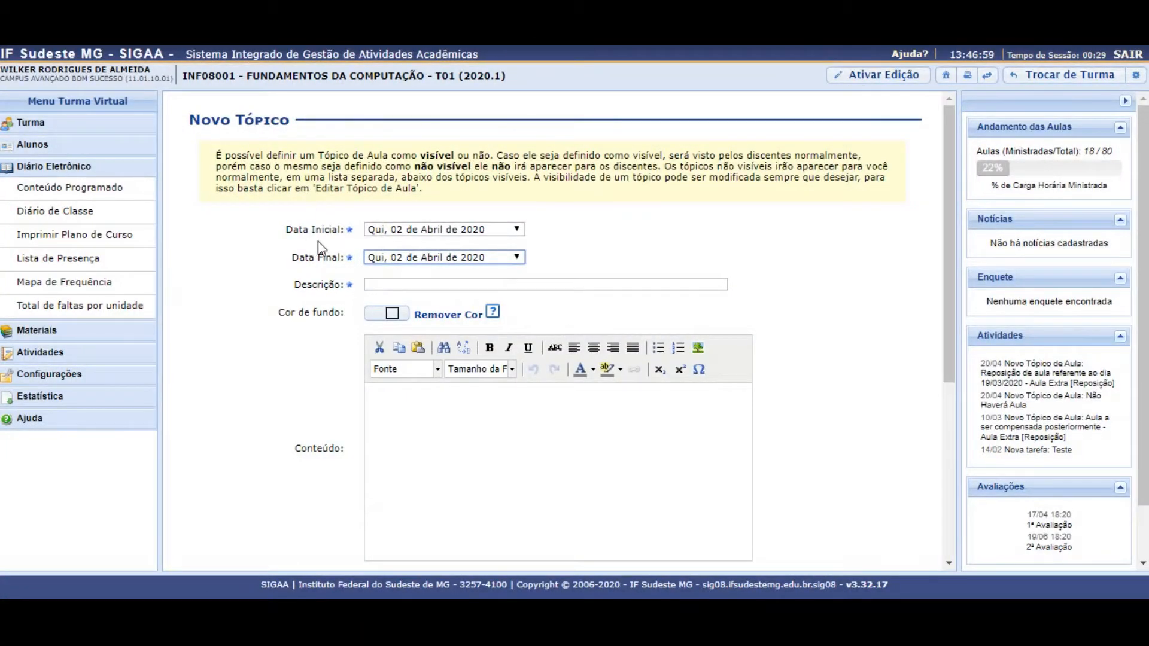
Step: Enter "Teste aula 02/04/2020" as the topic's description (Descrição)
{"action": "left_click", "coordinate": [471, 285]}
{"action": "left_click", "coordinate": [701, 213]}
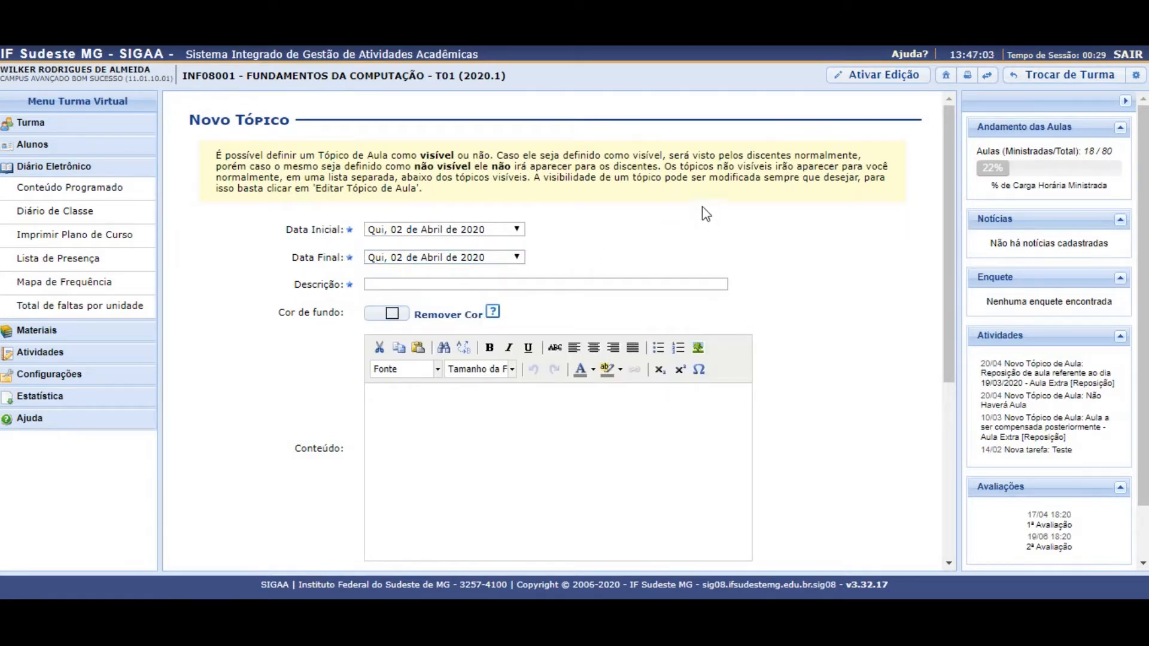
{"action": "left_click", "coordinate": [646, 286]}
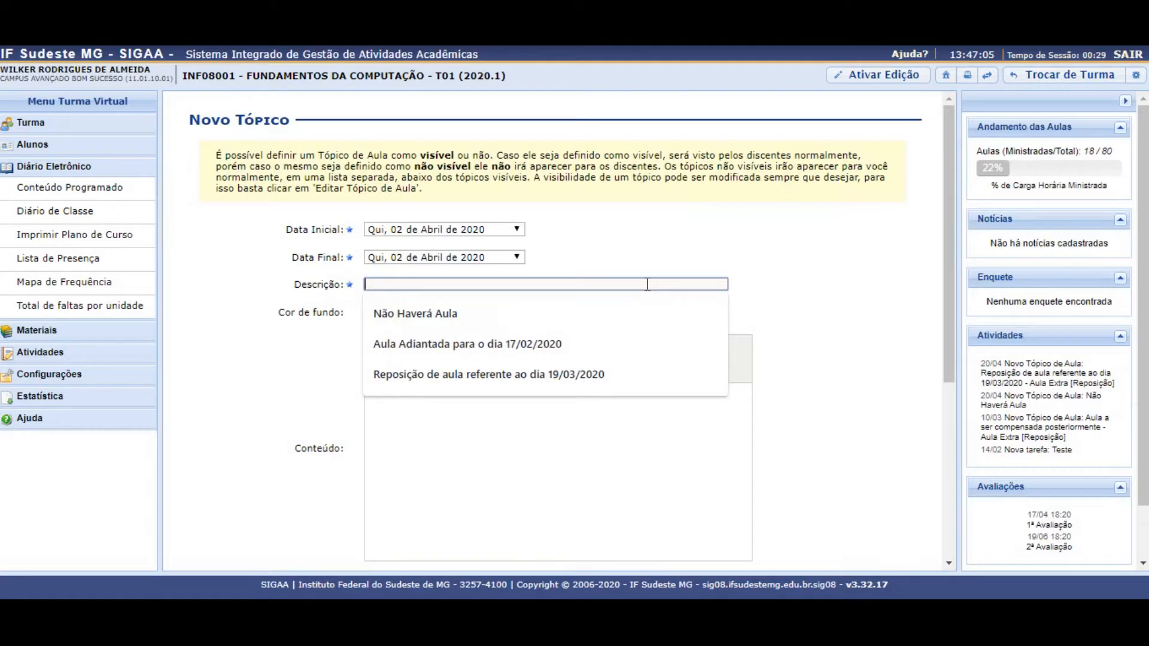
{"action": "type", "text": "Teste aula 02/04/2020"}
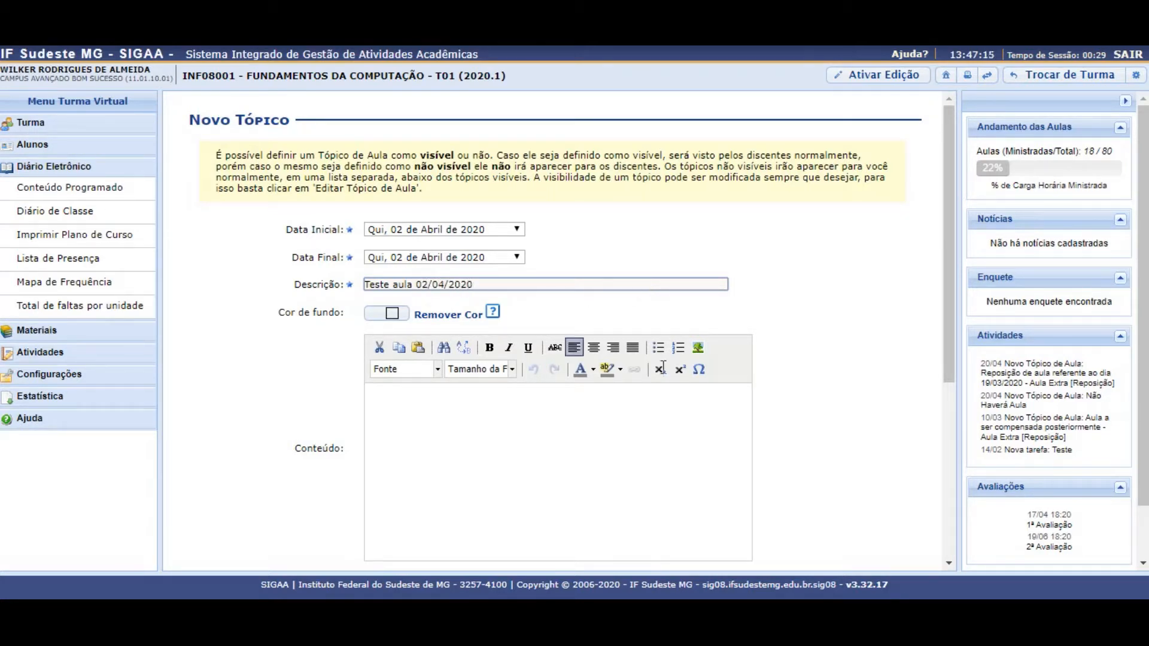
Step: Write "Descriçao do conteúdo ministrado no dia 02/04/2020" as the topic's content (Conteúdo)
{"action": "left_click", "coordinate": [940, 311]}
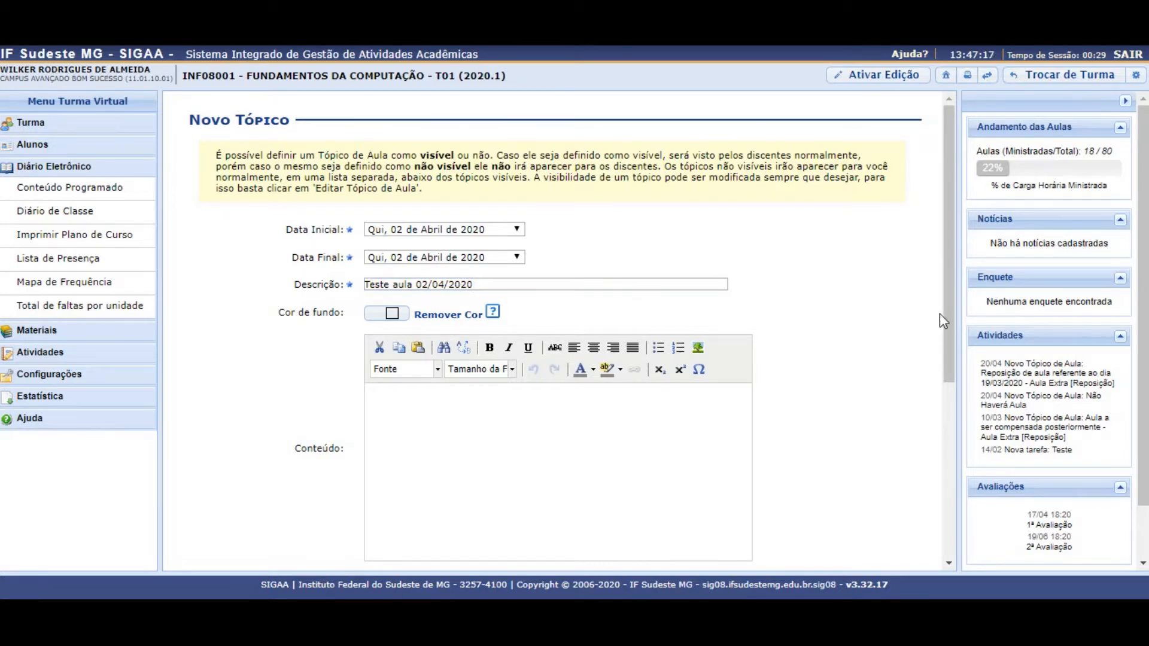
{"action": "scroll", "coordinate": [940, 313], "scroll_direction": "down", "scroll_amount": 3}
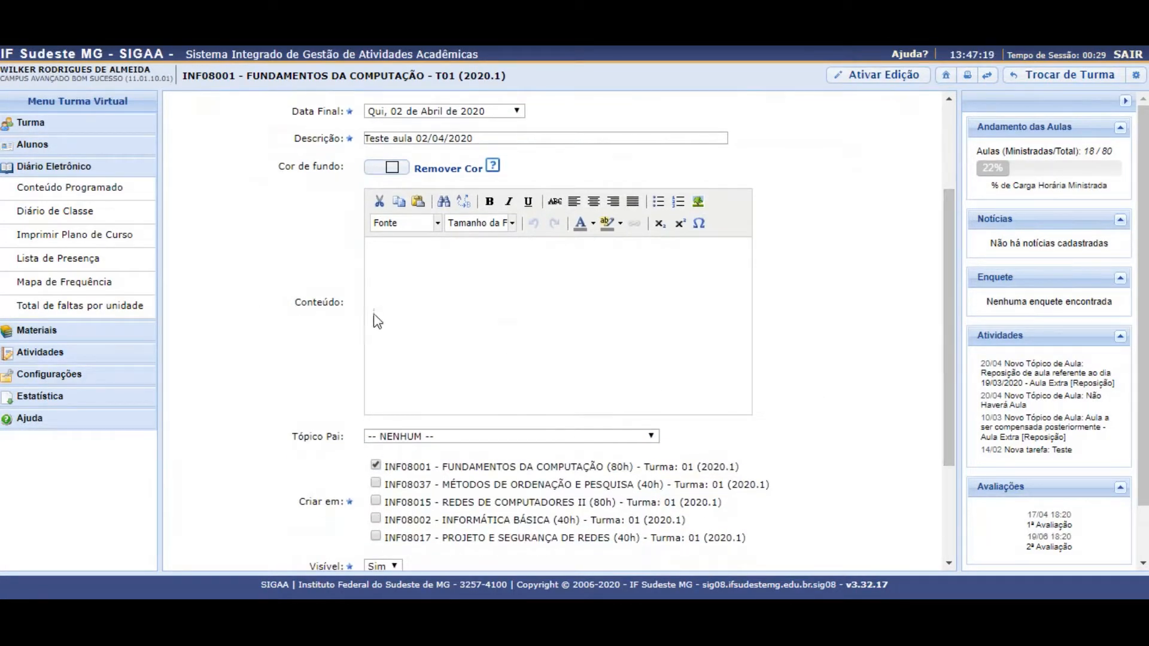
{"action": "left_click", "coordinate": [454, 296]}
{"action": "type", "text": "Descriçao do conteúdo min"}
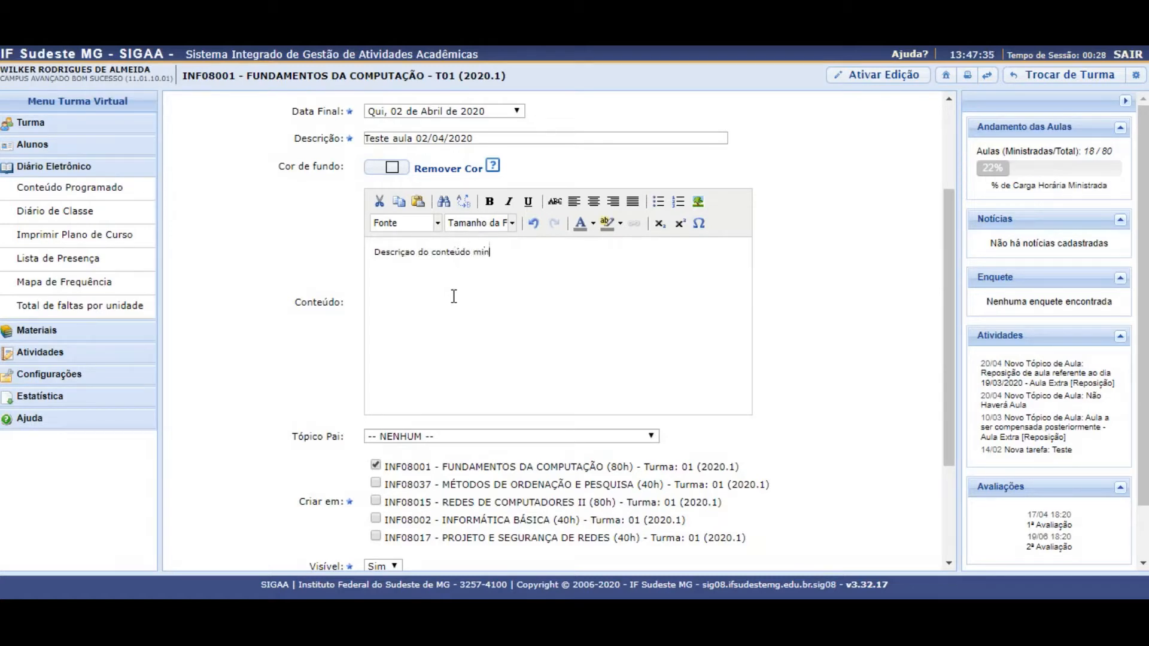
{"action": "type", "text": "istrado no dia 02/04/2020"}
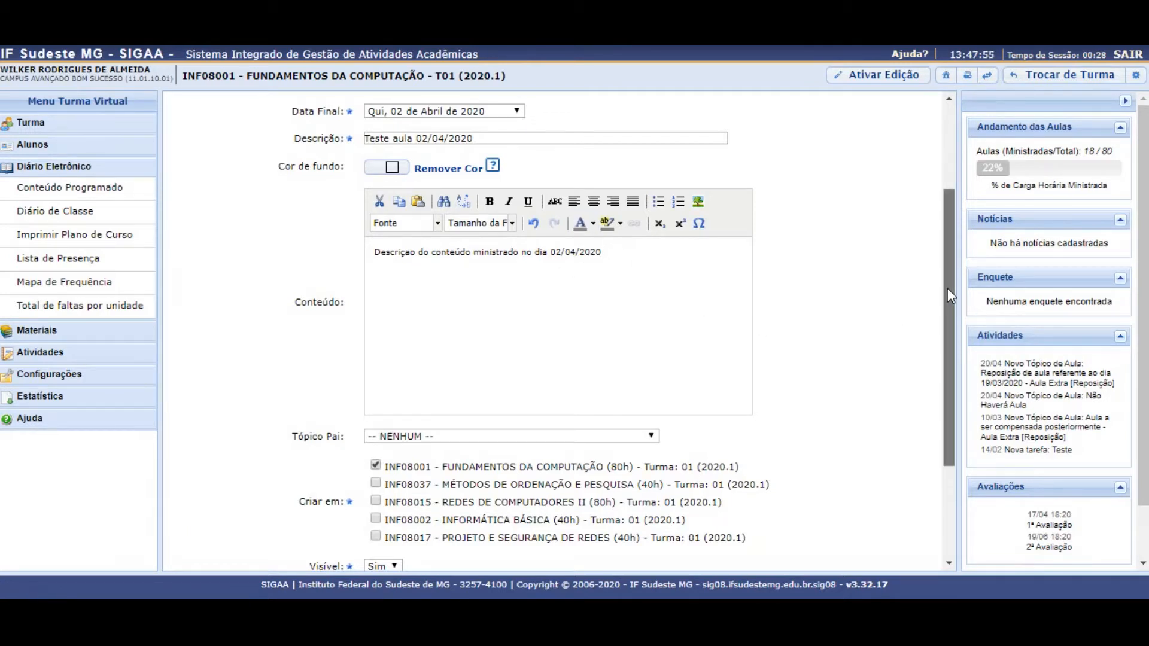
Step: Examine the existing topics offered as parent topic (Tópico Pai), keeping NENHUM
{"action": "scroll", "coordinate": [946, 288], "scroll_direction": "up", "scroll_amount": 1}
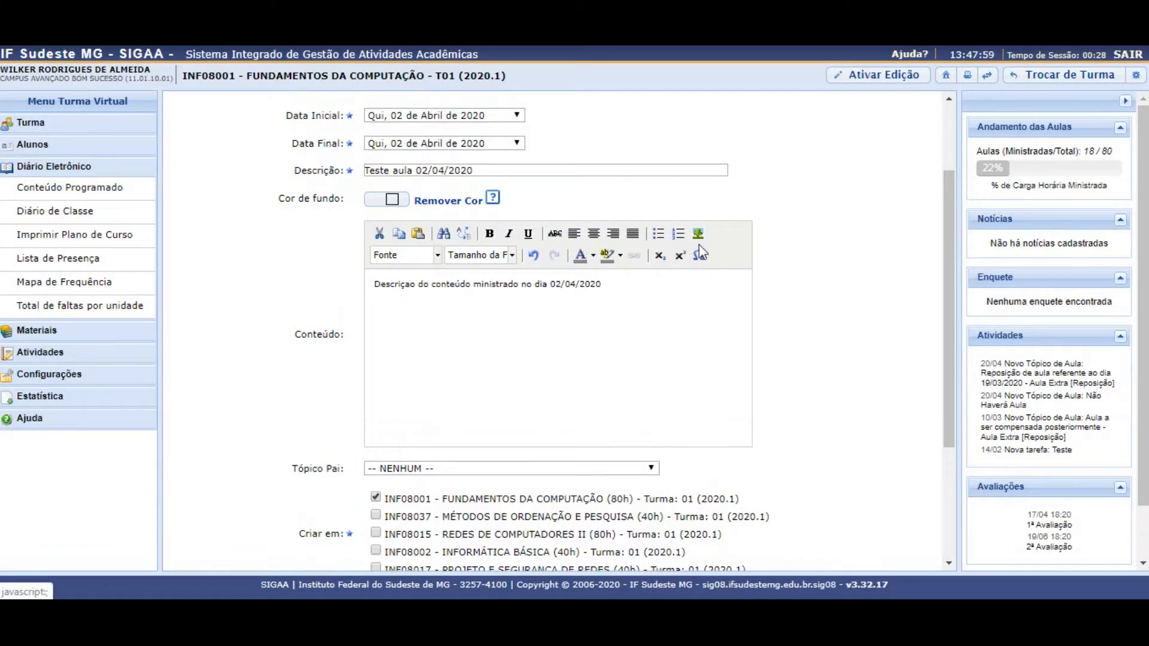
{"action": "scroll", "coordinate": [944, 329], "scroll_direction": "down", "scroll_amount": 1}
{"action": "left_click_drag", "start_coordinate": [944, 328], "coordinate": [923, 420]}
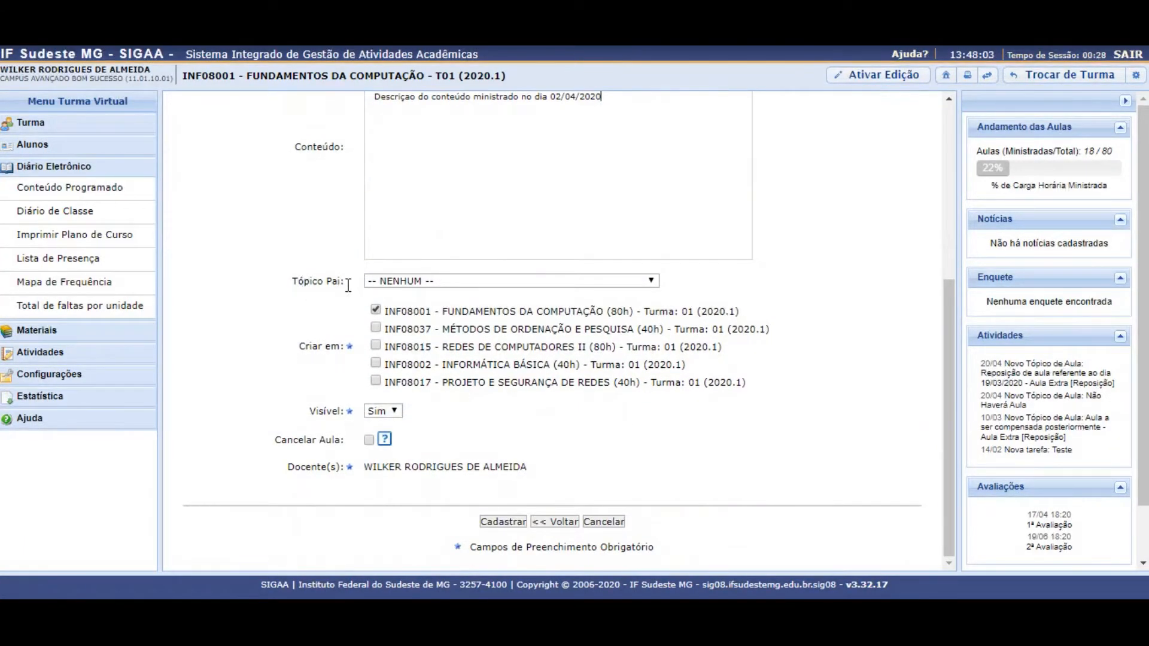
{"action": "scroll", "coordinate": [946, 326], "scroll_direction": "up", "scroll_amount": 1}
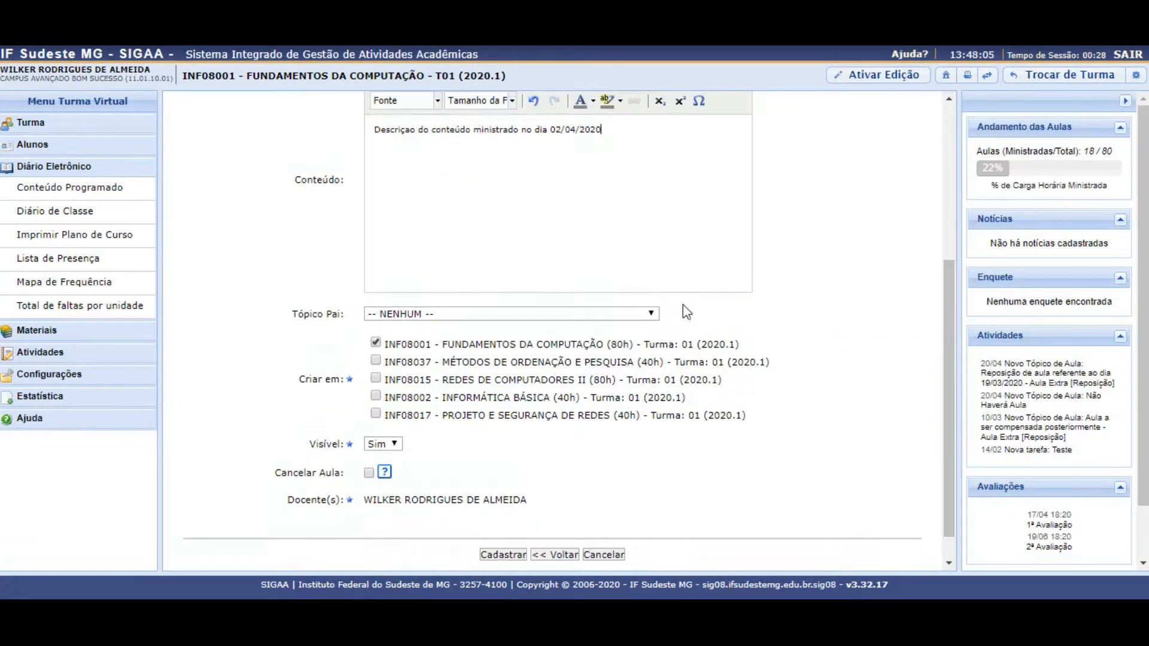
{"action": "left_click", "coordinate": [638, 315]}
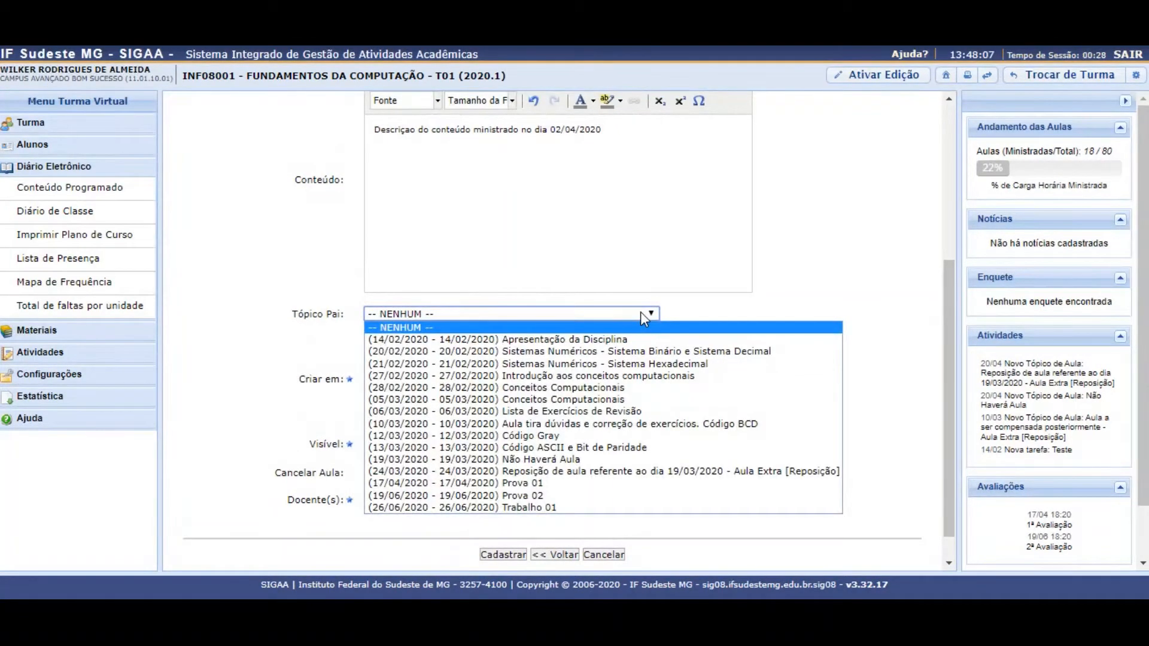
{"action": "left_click", "coordinate": [640, 312]}
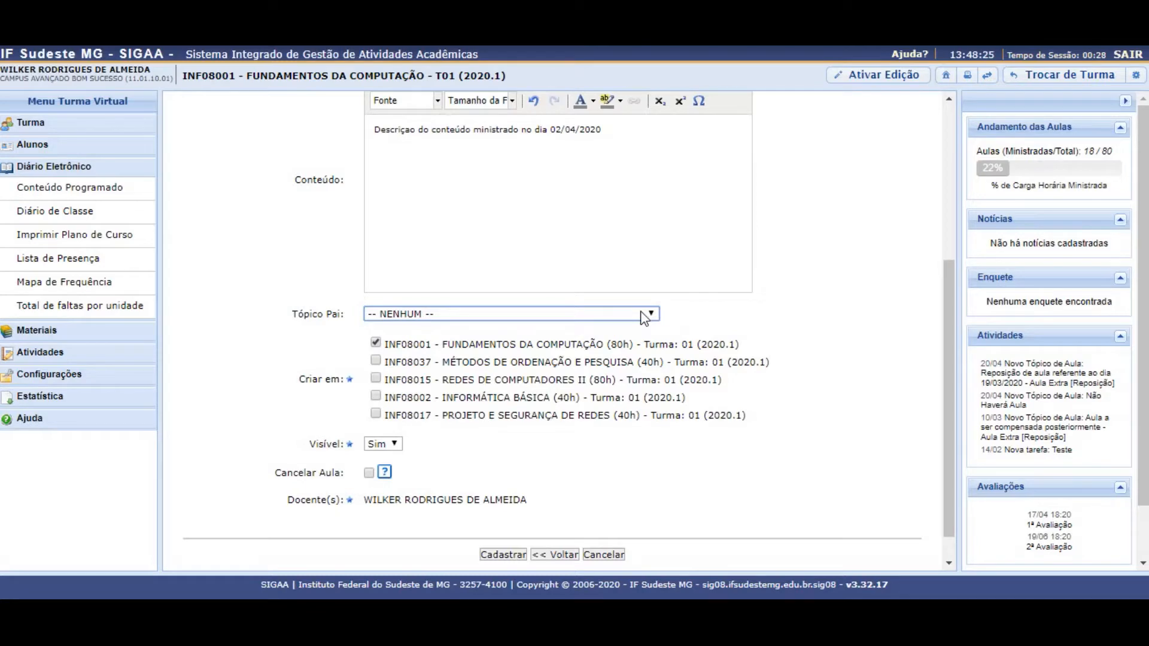
{"action": "left_click", "coordinate": [640, 312]}
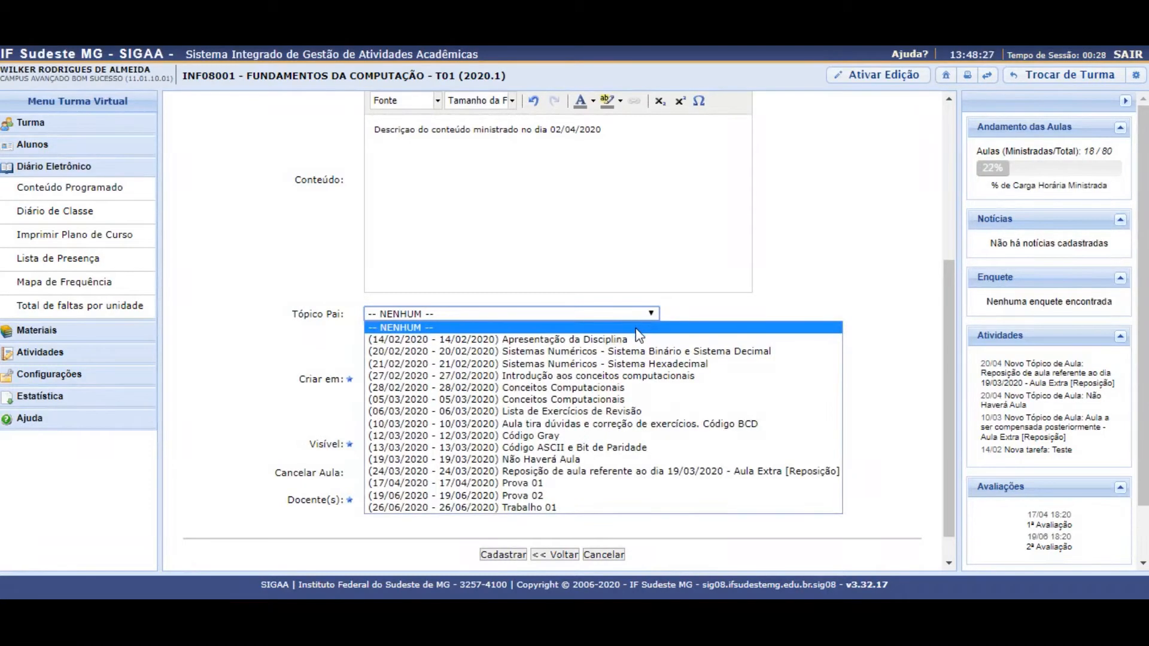
{"action": "left_click", "coordinate": [634, 314]}
{"action": "left_click", "coordinate": [637, 316]}
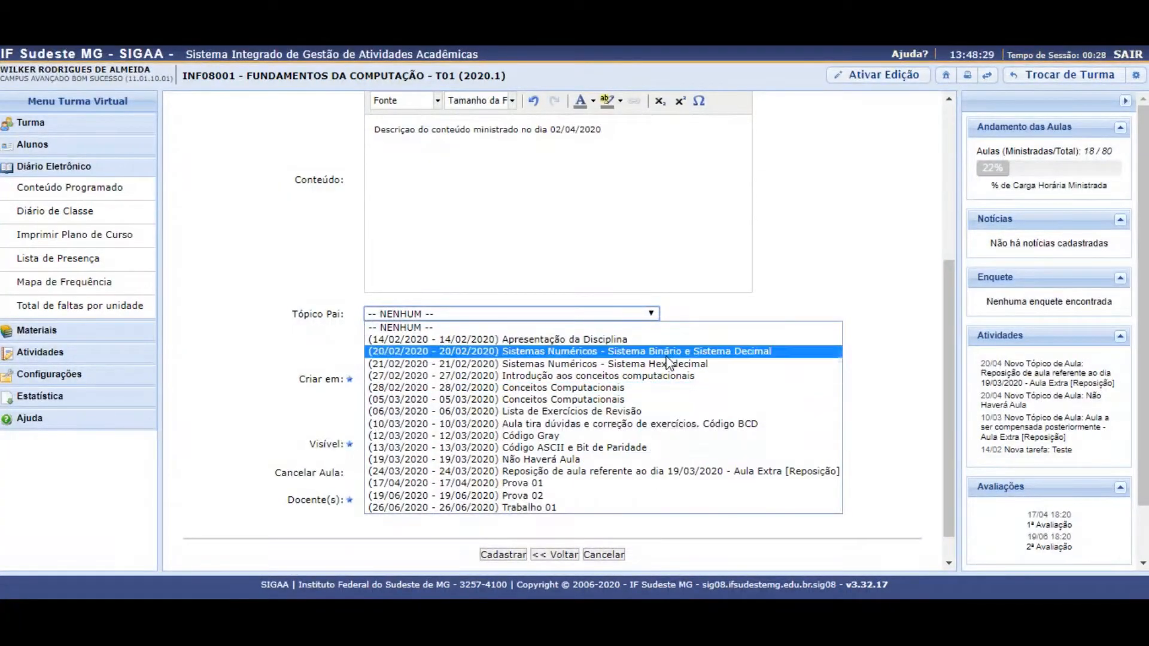
{"action": "left_click", "coordinate": [788, 289]}
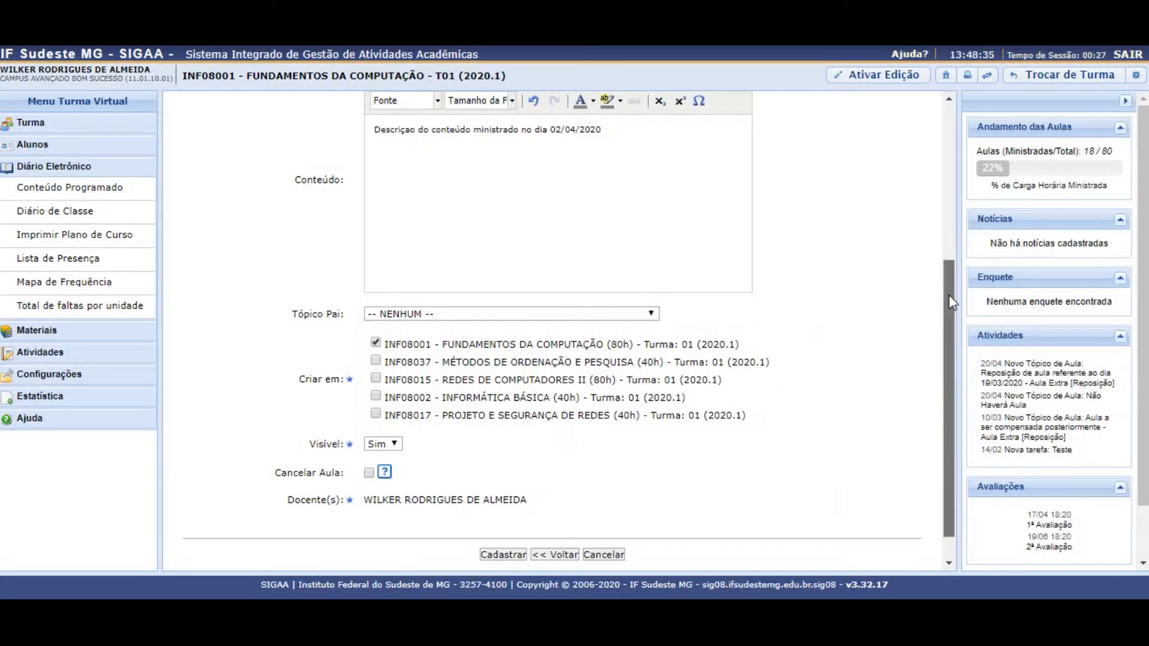
Step: Try adding classes INF08037, INF08015 and INF08002 to those the topic is created in (Criar em), and deselect them again
{"action": "scroll", "coordinate": [950, 303], "scroll_direction": "down", "scroll_amount": 1}
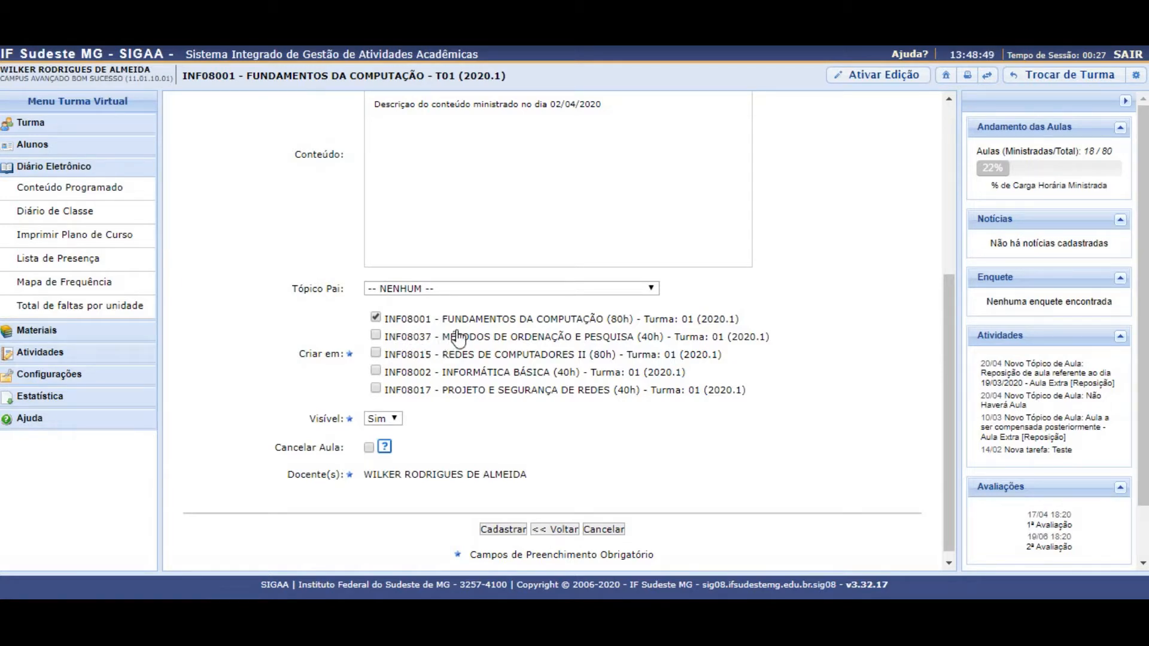
{"action": "left_click", "coordinate": [375, 335]}
{"action": "left_click", "coordinate": [376, 354]}
{"action": "left_click", "coordinate": [376, 372]}
{"action": "left_click", "coordinate": [375, 355]}
{"action": "left_click", "coordinate": [376, 335]}
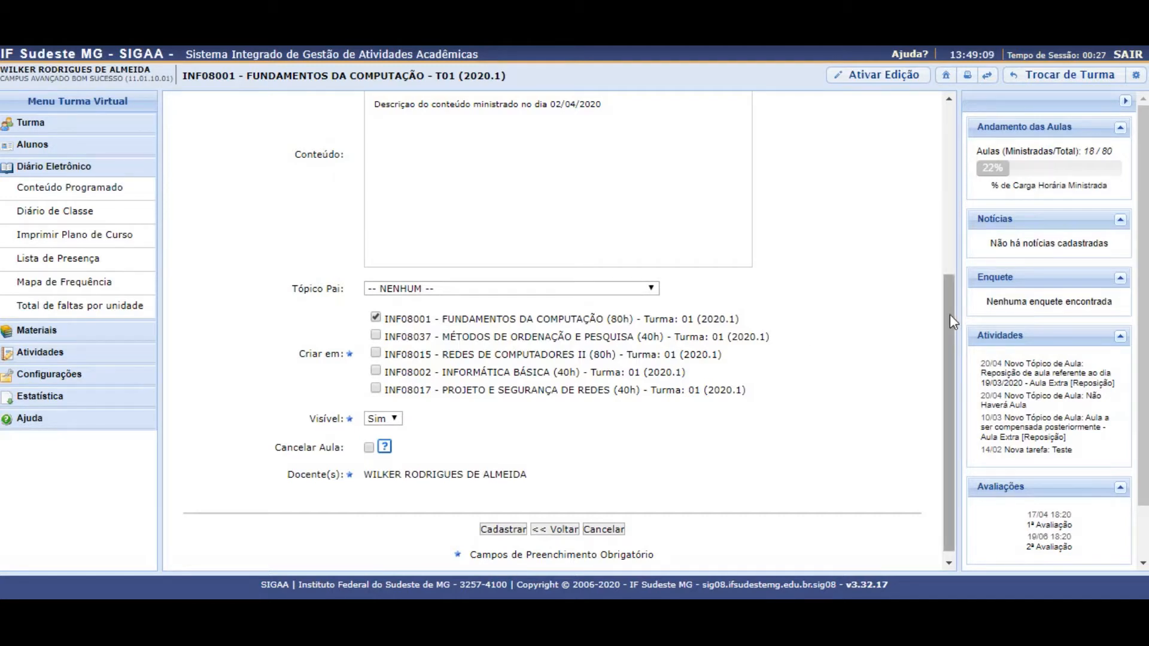
Step: Examine the topic's visibility options (Visível), keeping Sim, and review the rest of the form
{"action": "left_click_drag", "start_coordinate": [950, 316], "coordinate": [950, 326]}
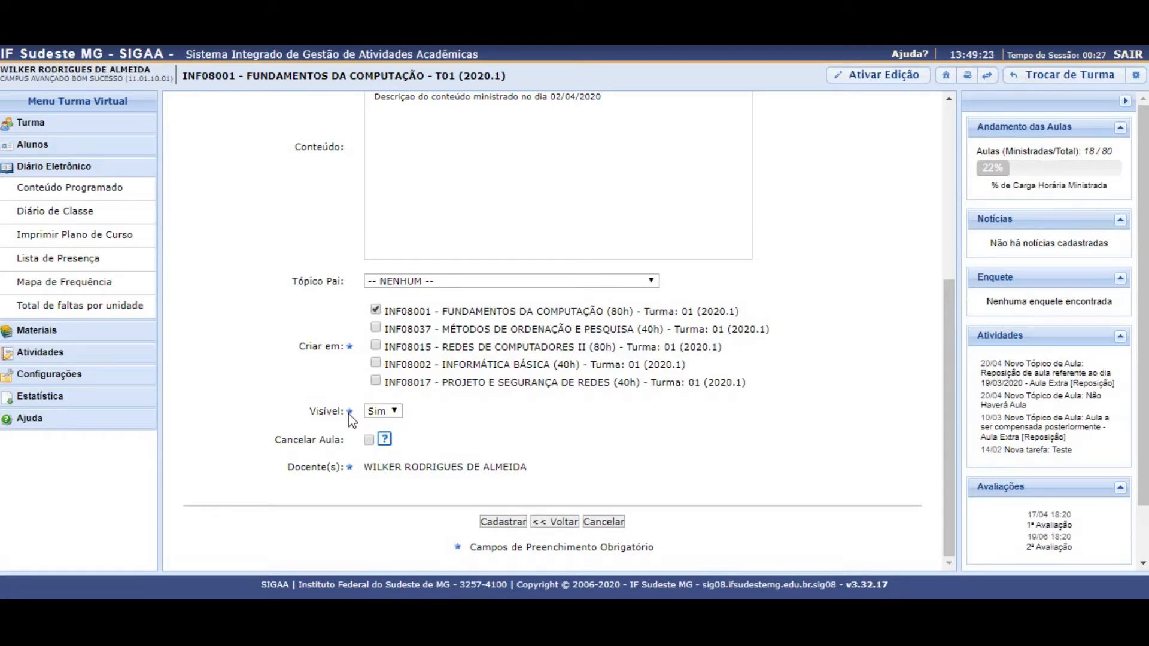
{"action": "left_click", "coordinate": [378, 413]}
{"action": "left_click", "coordinate": [392, 410]}
{"action": "left_click", "coordinate": [372, 411]}
{"action": "left_click", "coordinate": [432, 411]}
{"action": "left_click", "coordinate": [398, 408]}
{"action": "left_click", "coordinate": [395, 436]}
{"action": "left_click", "coordinate": [478, 408]}
{"action": "left_click", "coordinate": [395, 411]}
{"action": "left_click_drag", "start_coordinate": [949, 407], "coordinate": [949, 384]}
{"action": "scroll", "coordinate": [945, 407], "scroll_direction": "down", "scroll_amount": 1}
{"action": "mouse_move", "coordinate": [945, 375]}
{"action": "left_mouse_down"}
{"action": "mouse_move", "coordinate": [946, 195]}
{"action": "mouse_move", "coordinate": [933, 393]}
{"action": "left_mouse_up"}
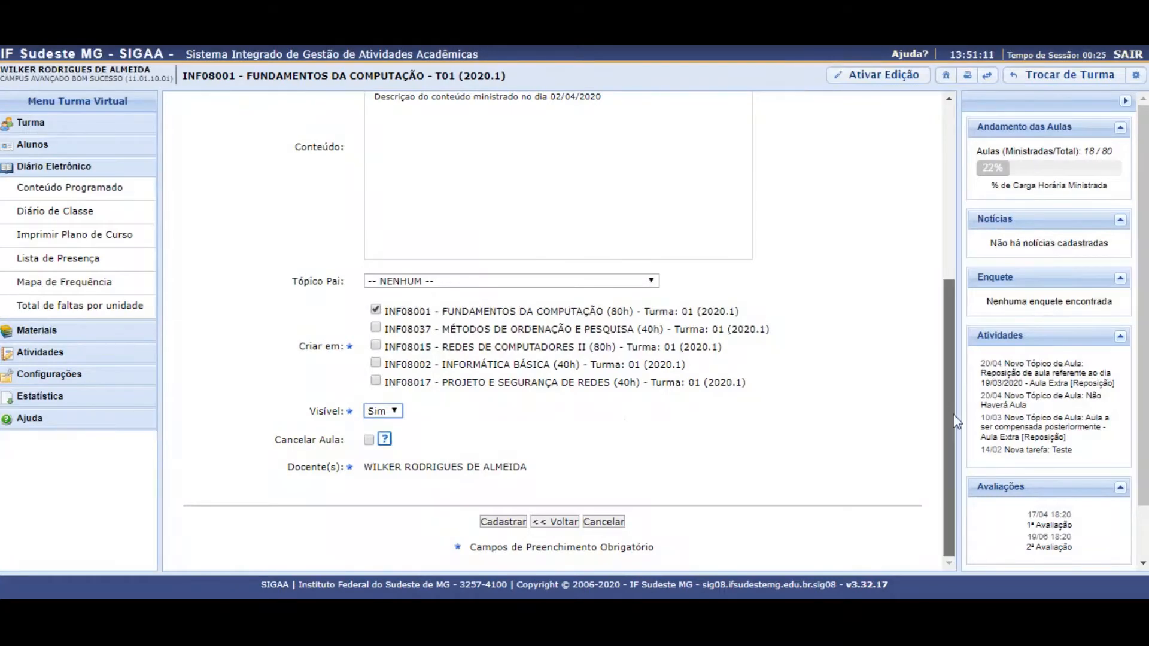
Step: Register the new 02/04/2020 topic and check its title and content in the class's topic list
{"action": "left_click", "coordinate": [503, 522]}
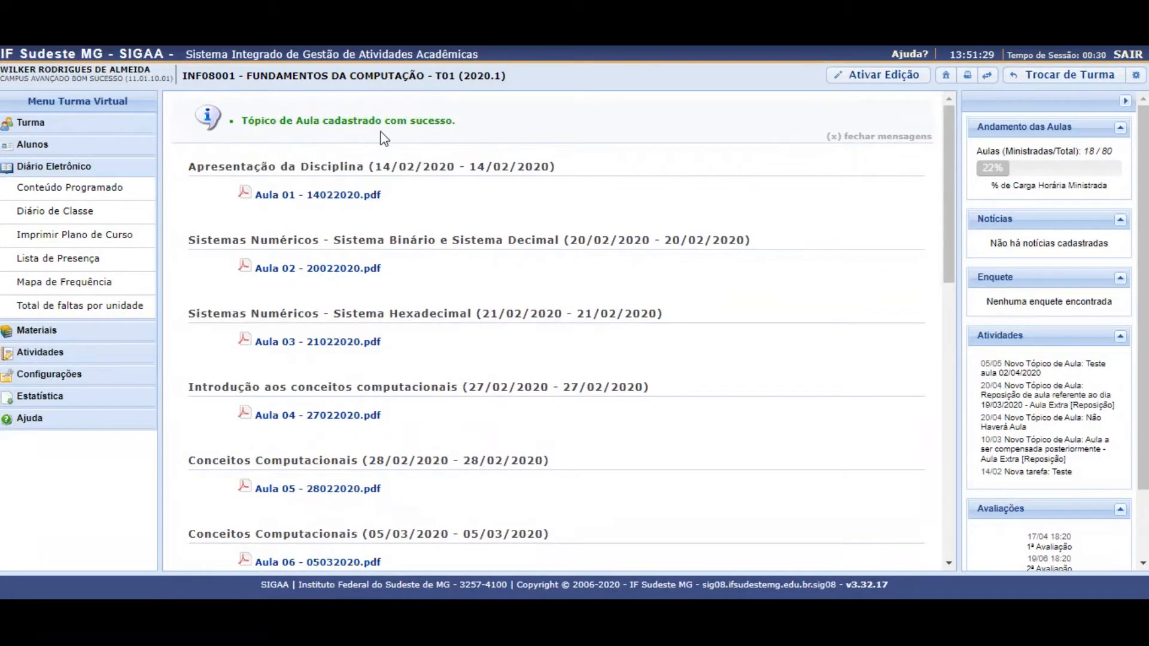
{"action": "left_click_drag", "start_coordinate": [948, 130], "coordinate": [931, 429]}
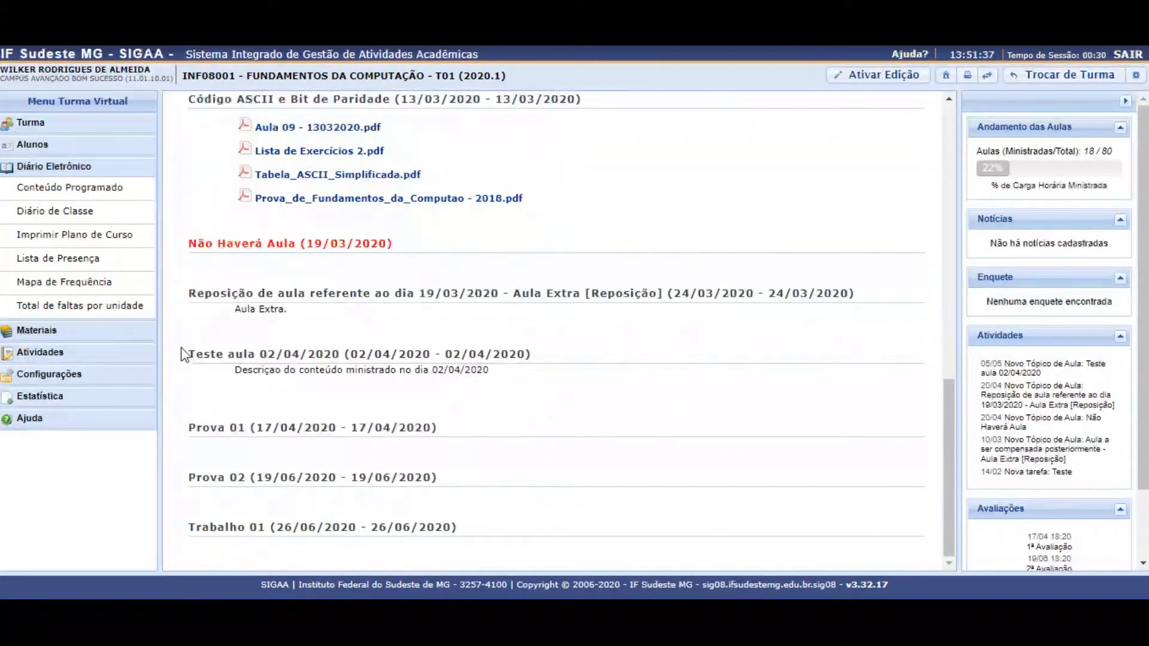
{"action": "left_click_drag", "start_coordinate": [189, 353], "coordinate": [531, 380]}
{"action": "left_click", "coordinate": [518, 384]}
{"action": "left_click_drag", "start_coordinate": [190, 353], "coordinate": [492, 356]}
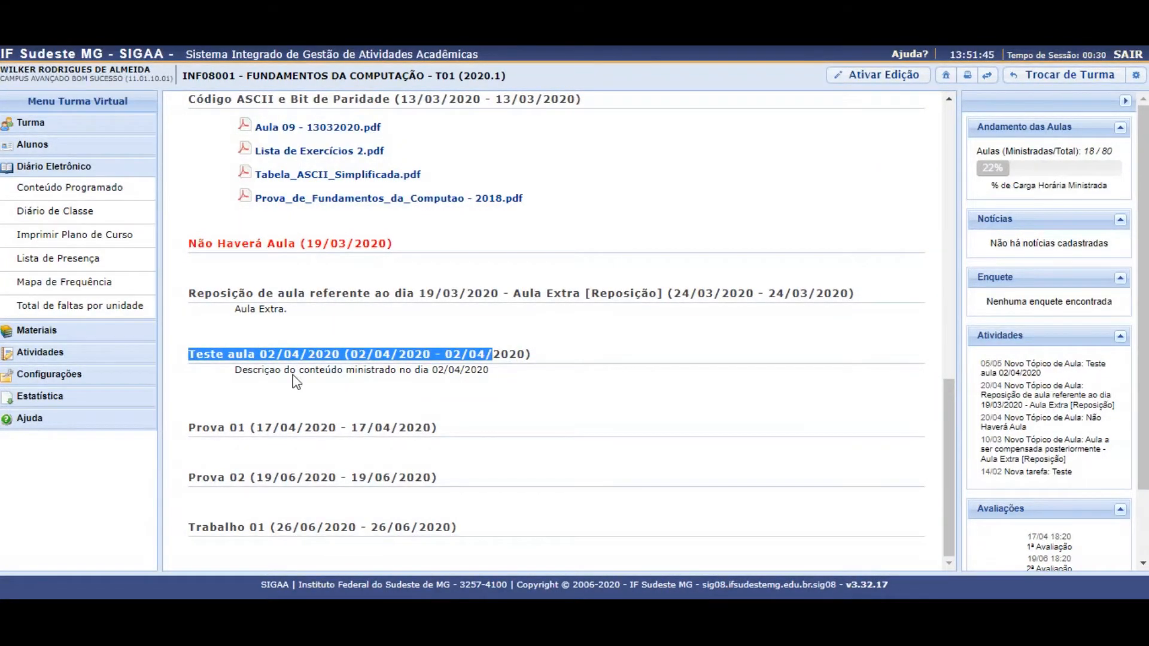
{"action": "left_click_drag", "start_coordinate": [233, 371], "coordinate": [495, 384]}
{"action": "left_click", "coordinate": [463, 392]}
{"action": "left_click_drag", "start_coordinate": [950, 424], "coordinate": [943, 108]}
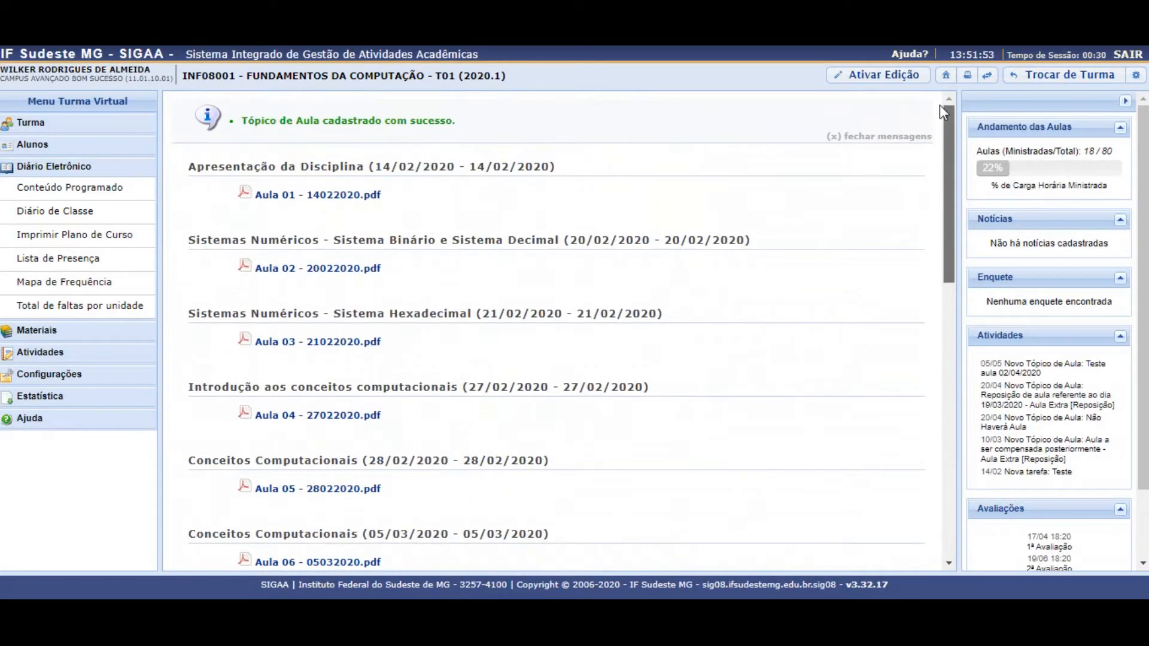
Step: Open the management of all lesson topics and locate the rows dated 02/04/2020 and 03/04/2020
{"action": "left_click", "coordinate": [24, 123]}
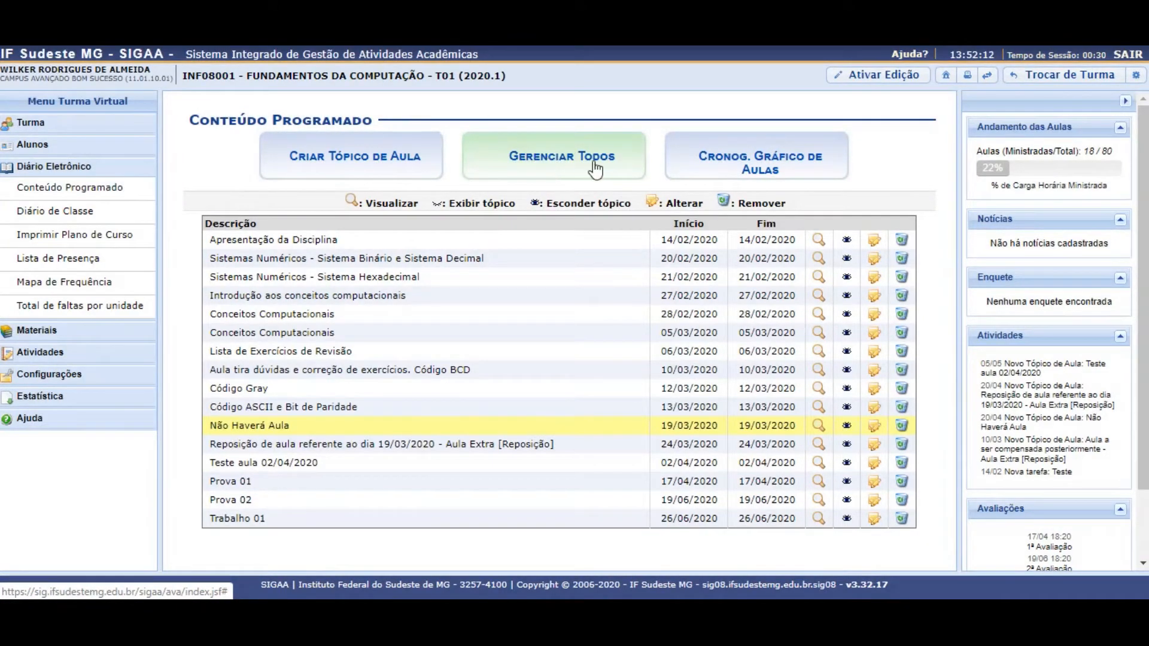
{"action": "left_click", "coordinate": [557, 161]}
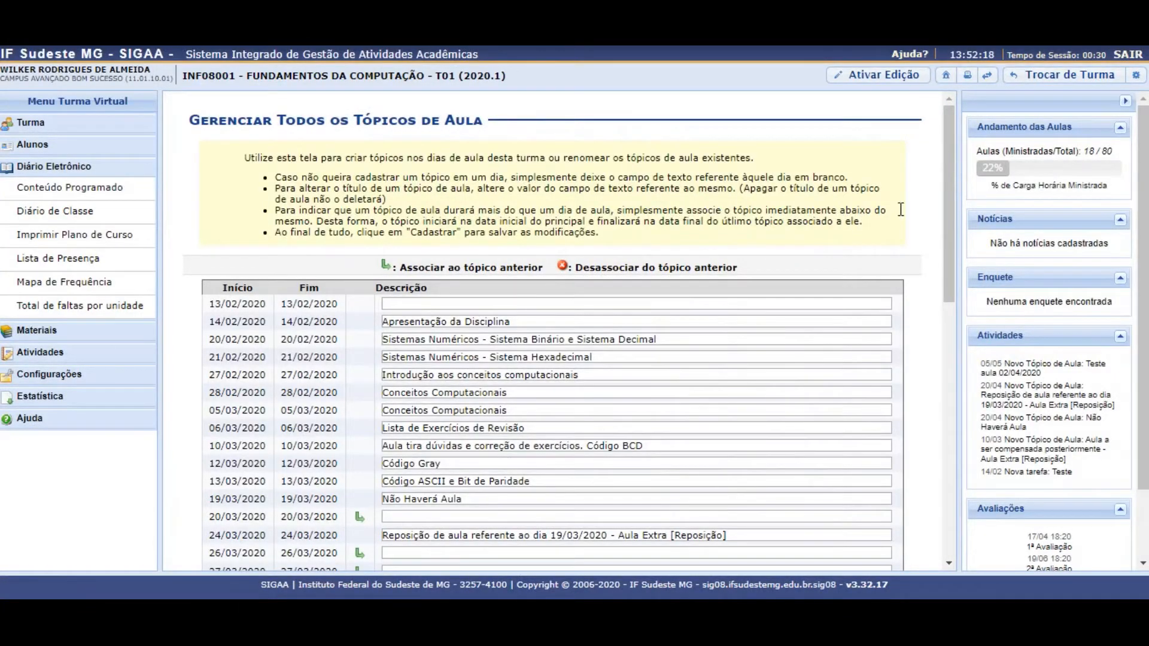
{"action": "left_click_drag", "start_coordinate": [946, 190], "coordinate": [947, 227]}
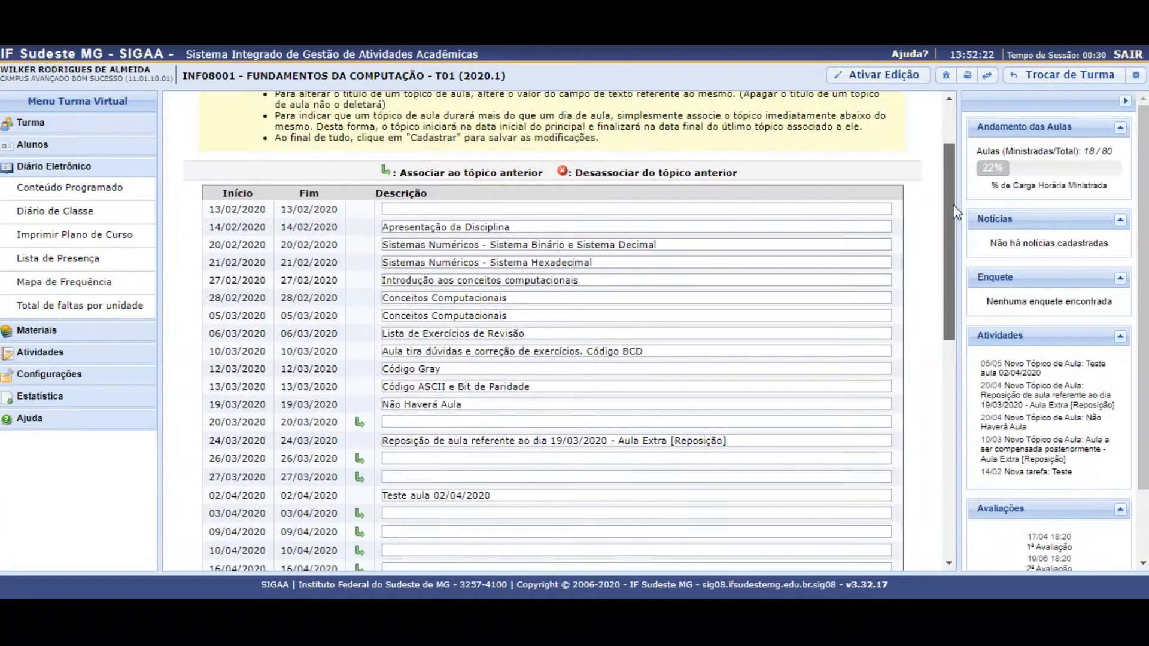
{"action": "left_click_drag", "start_coordinate": [949, 205], "coordinate": [949, 233]}
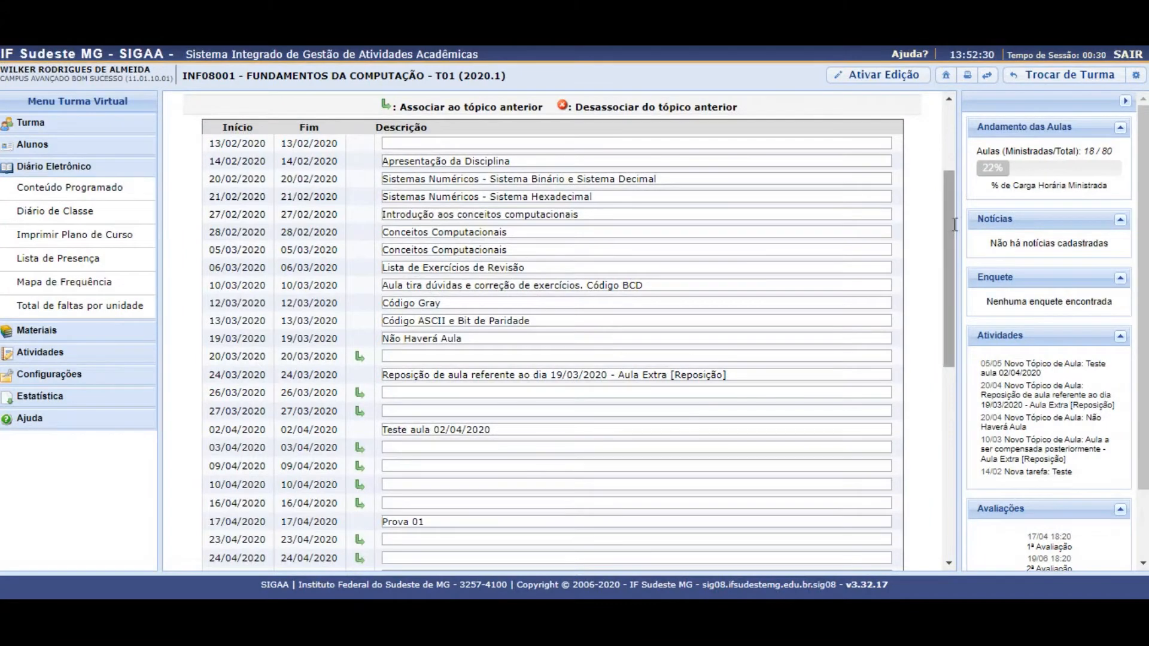
{"action": "left_click_drag", "start_coordinate": [950, 226], "coordinate": [948, 280]}
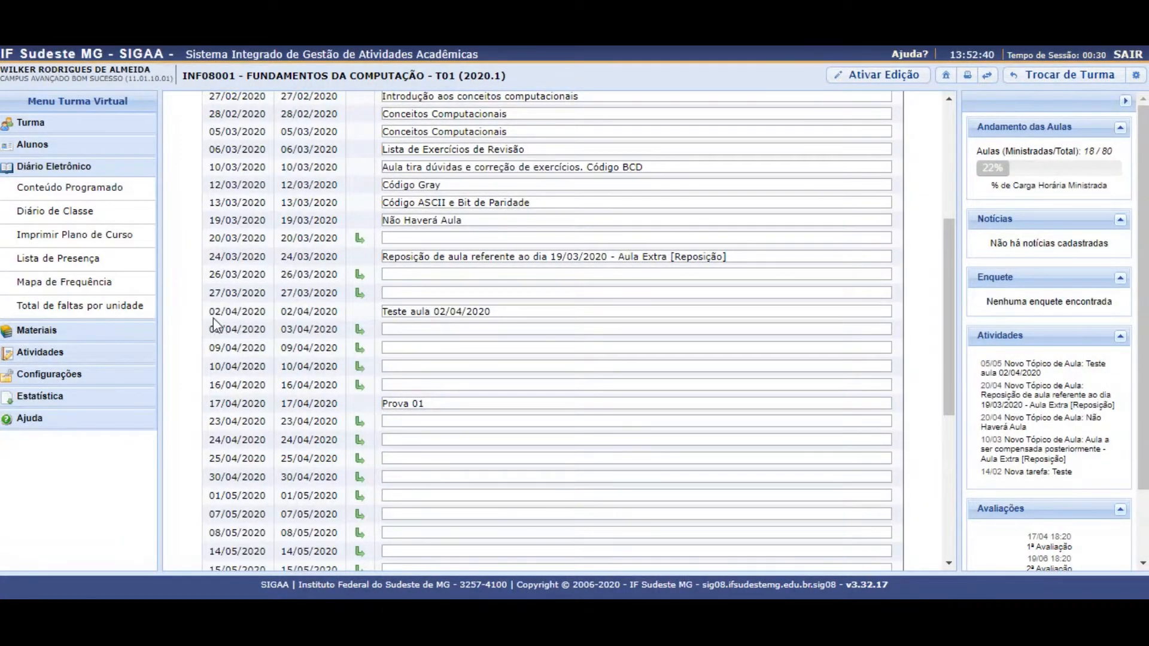
{"action": "left_click_drag", "start_coordinate": [209, 311], "coordinate": [338, 312]}
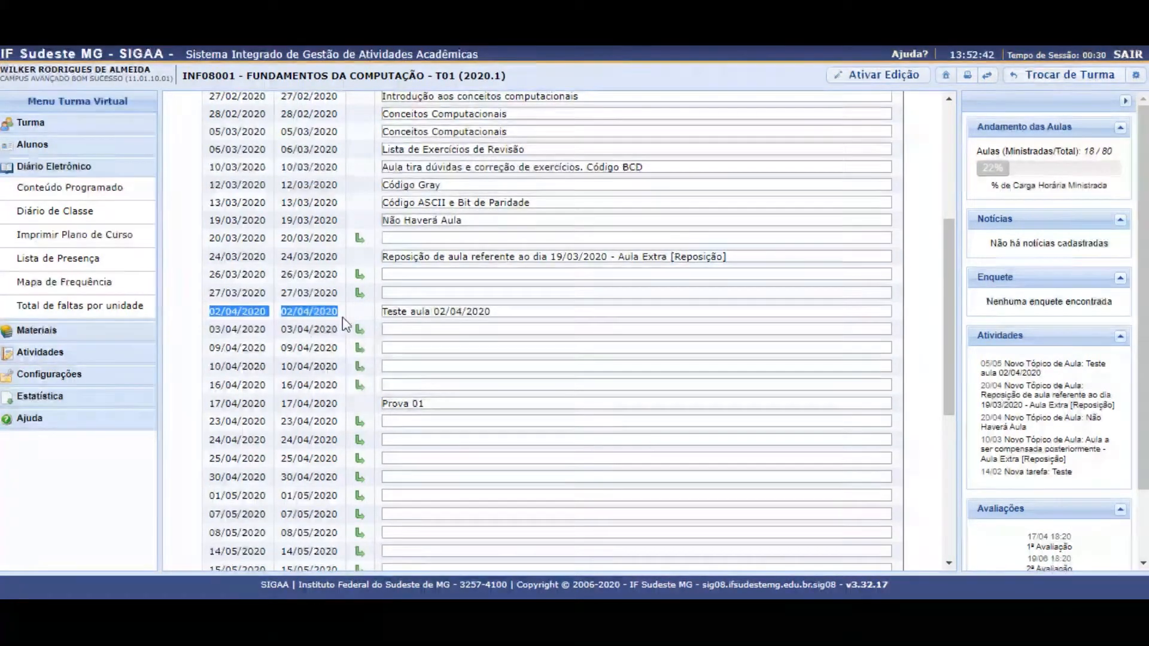
{"action": "left_click_drag", "start_coordinate": [209, 329], "coordinate": [337, 333]}
Step: Enter "Teste aula 03/04/2020" as the description for the 03/04/2020 class day and register the changes
{"action": "left_click", "coordinate": [398, 330]}
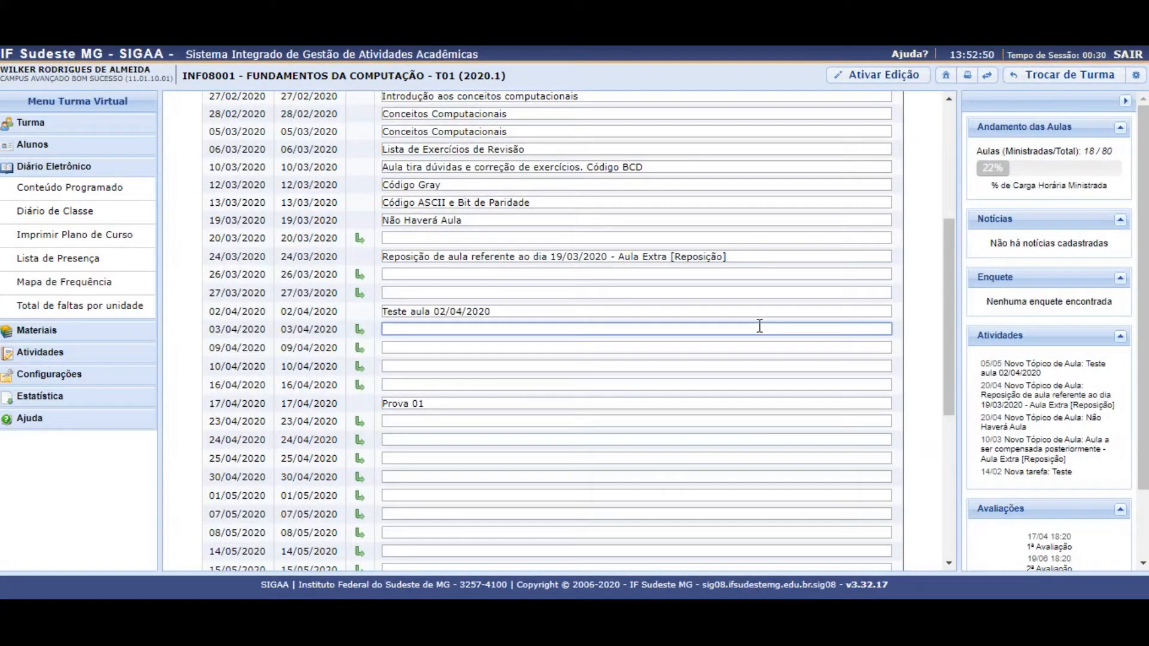
{"action": "type", "text": "T"}
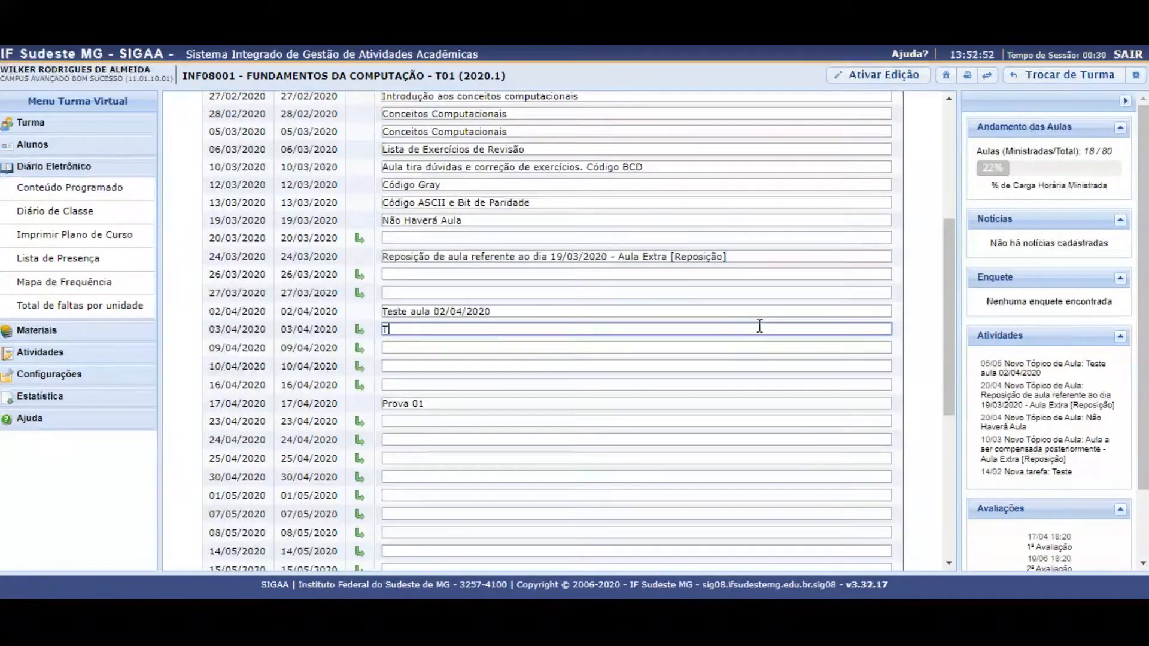
{"action": "type", "text": "este aula"}
{"action": "key", "text": "BackSpace"}
{"action": "type", "text": "la 03"}
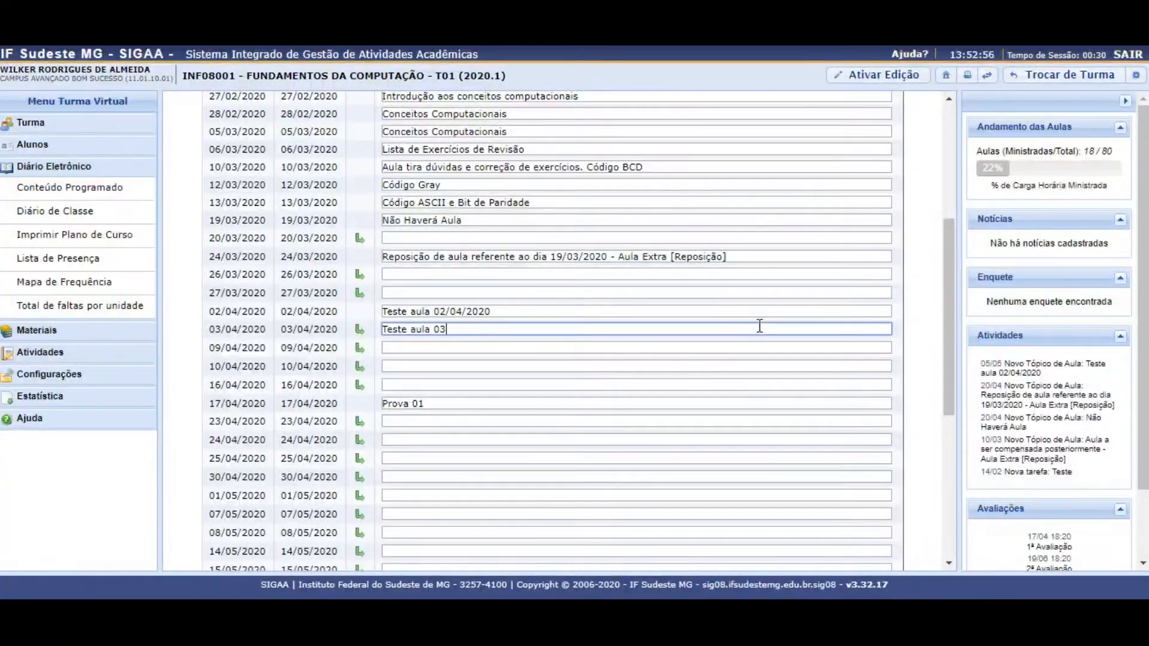
{"action": "type", "text": "/04/2020"}
{"action": "left_click_drag", "start_coordinate": [944, 324], "coordinate": [944, 510]}
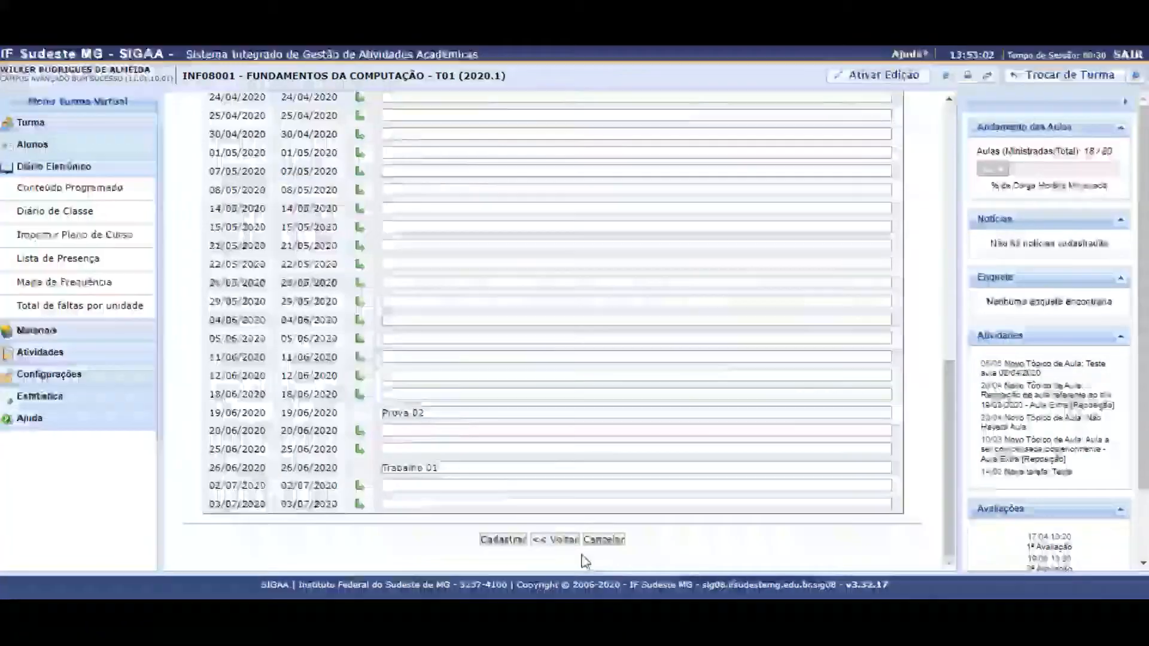
{"action": "left_click", "coordinate": [486, 541]}
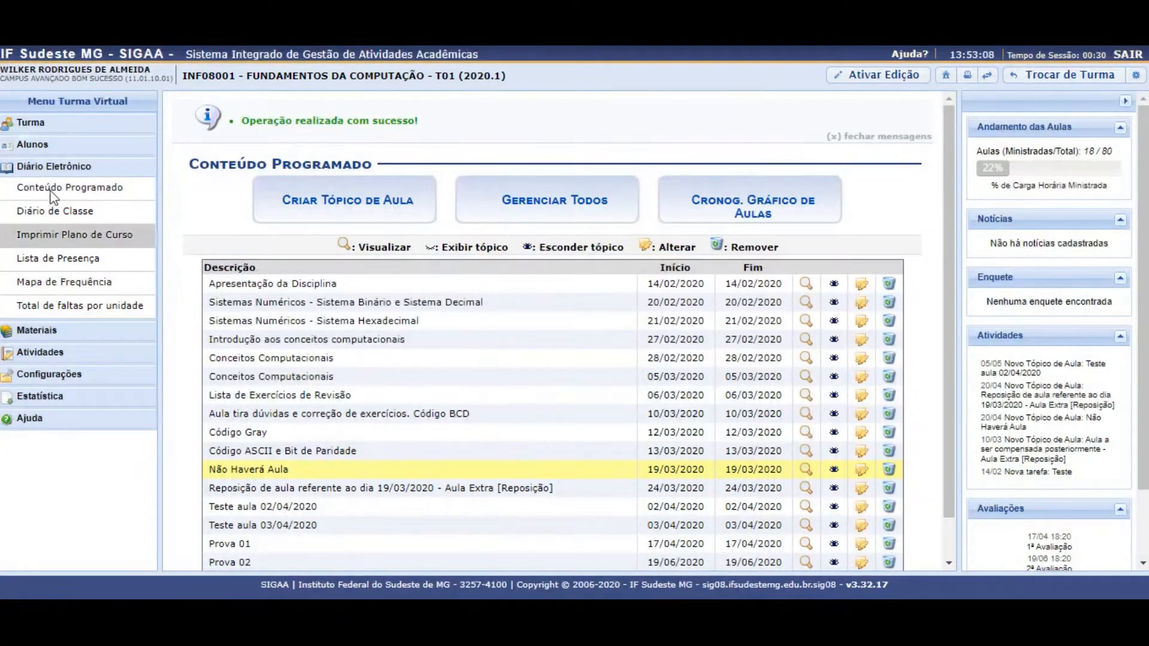
Step: Return to the class's main page, find the 03/04/2020 topic in the list and activate editing
{"action": "left_click", "coordinate": [31, 125]}
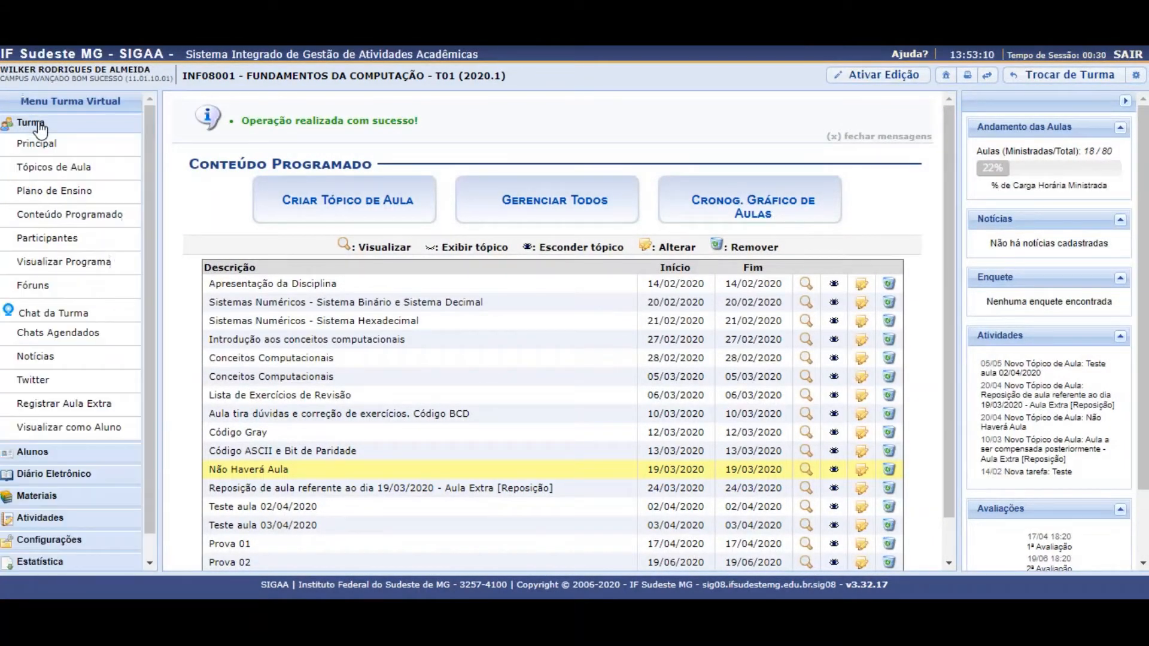
{"action": "left_click", "coordinate": [46, 150]}
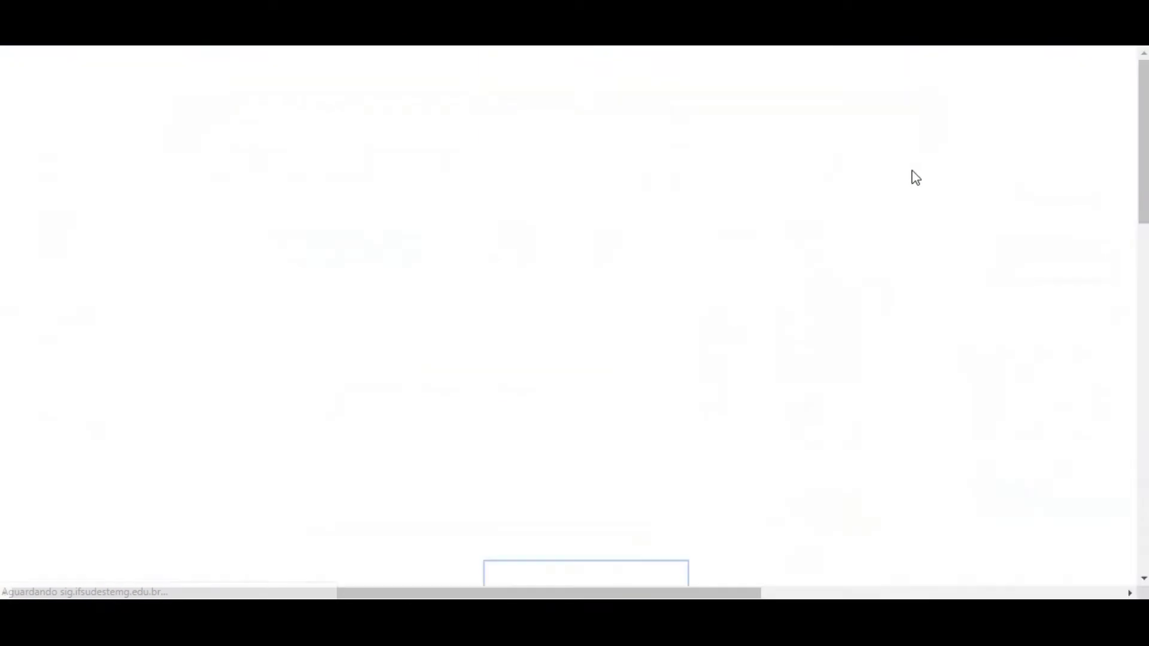
{"action": "left_click_drag", "start_coordinate": [950, 160], "coordinate": [925, 487]}
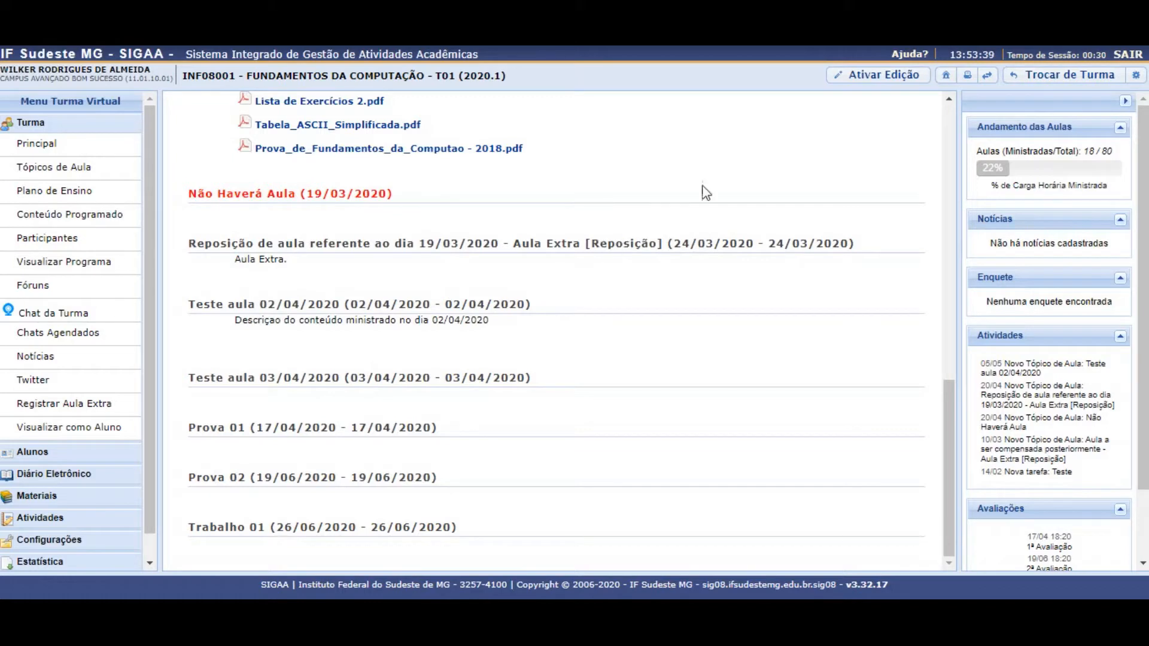
{"action": "left_click", "coordinate": [864, 90]}
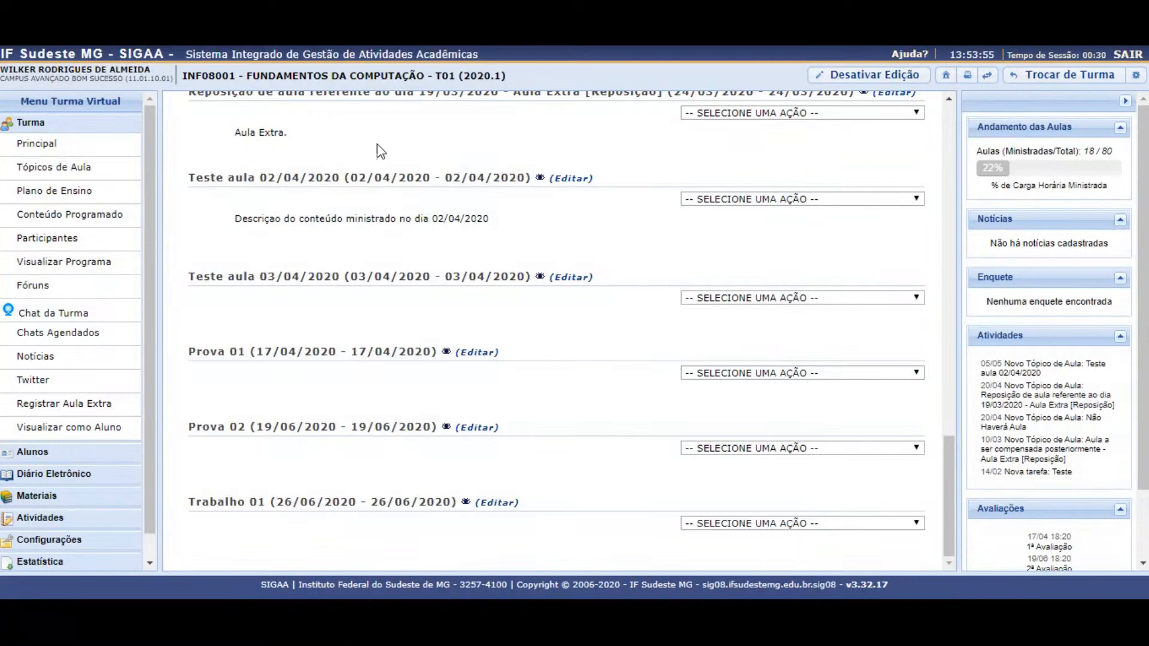
Step: Open the topic "Teste aula 03/04/2020" for editing and review the fields of its form
{"action": "left_click", "coordinate": [567, 278]}
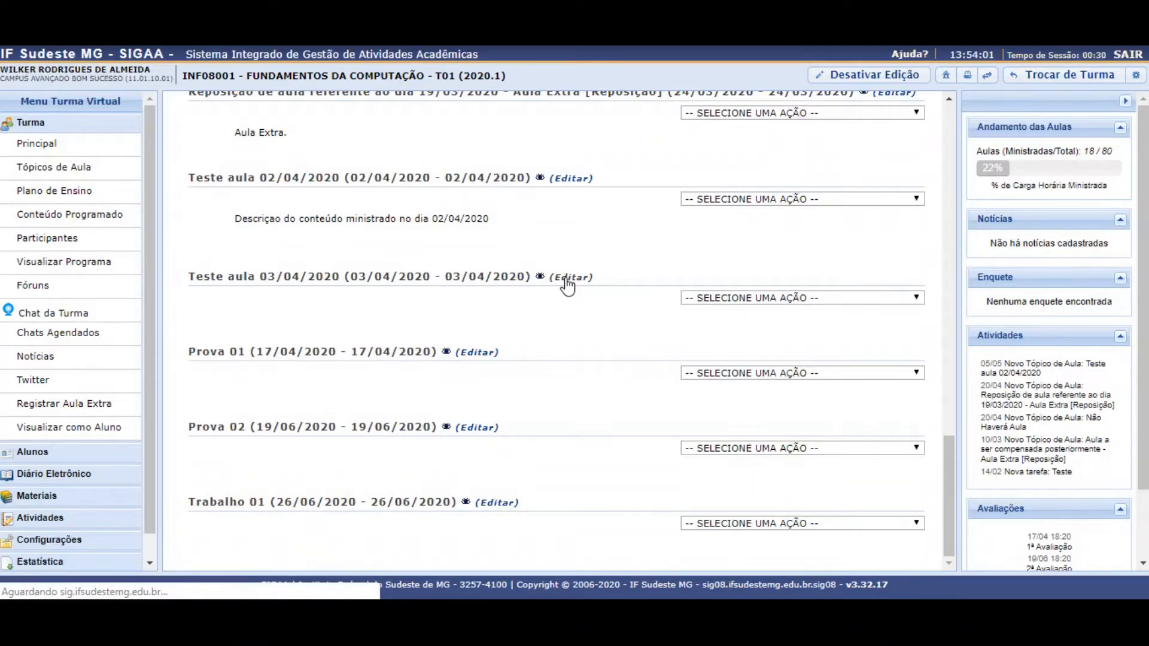
{"action": "left_click_drag", "start_coordinate": [948, 182], "coordinate": [1002, 269]}
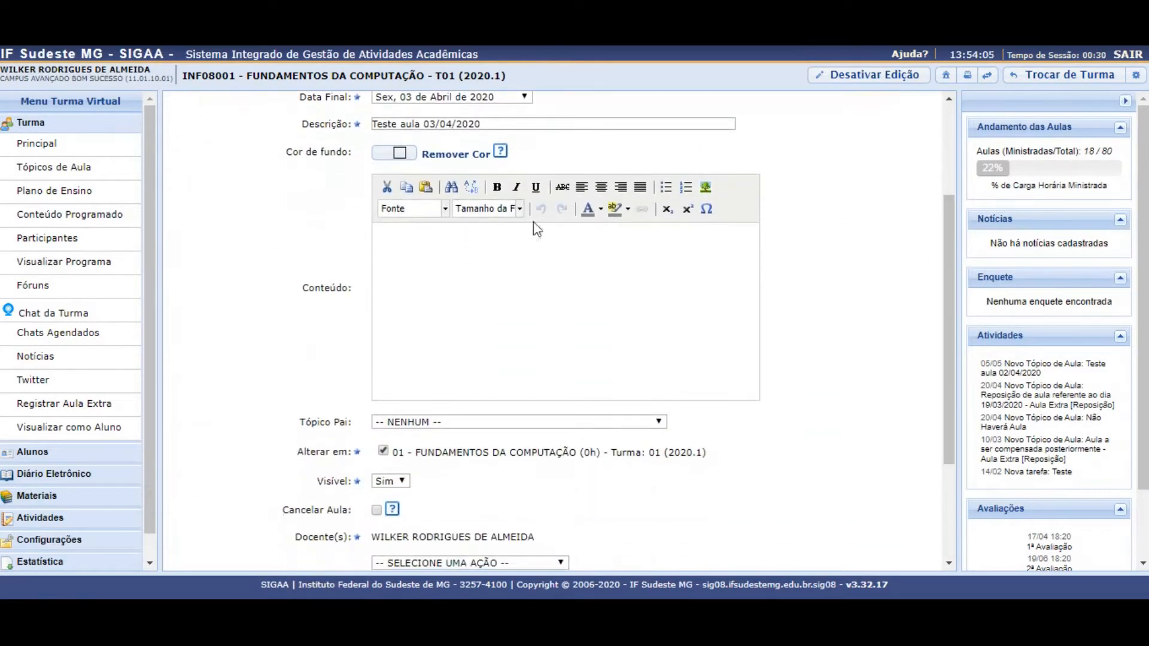
{"action": "left_click_drag", "start_coordinate": [947, 246], "coordinate": [939, 135]}
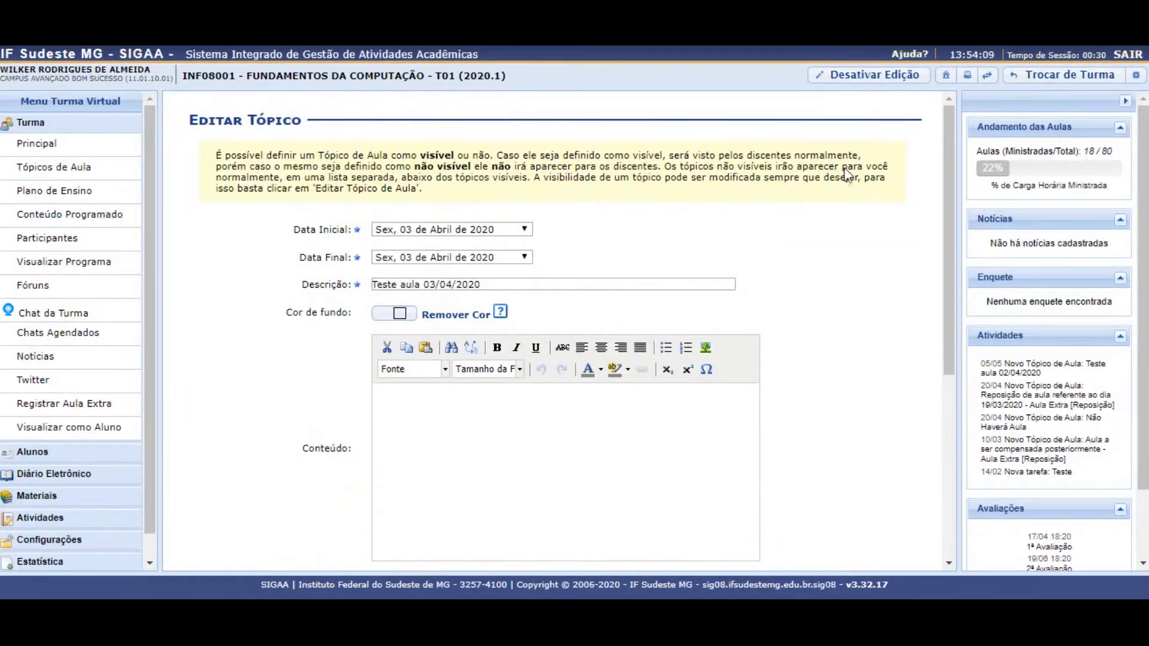
{"action": "left_click_drag", "start_coordinate": [947, 185], "coordinate": [938, 304]}
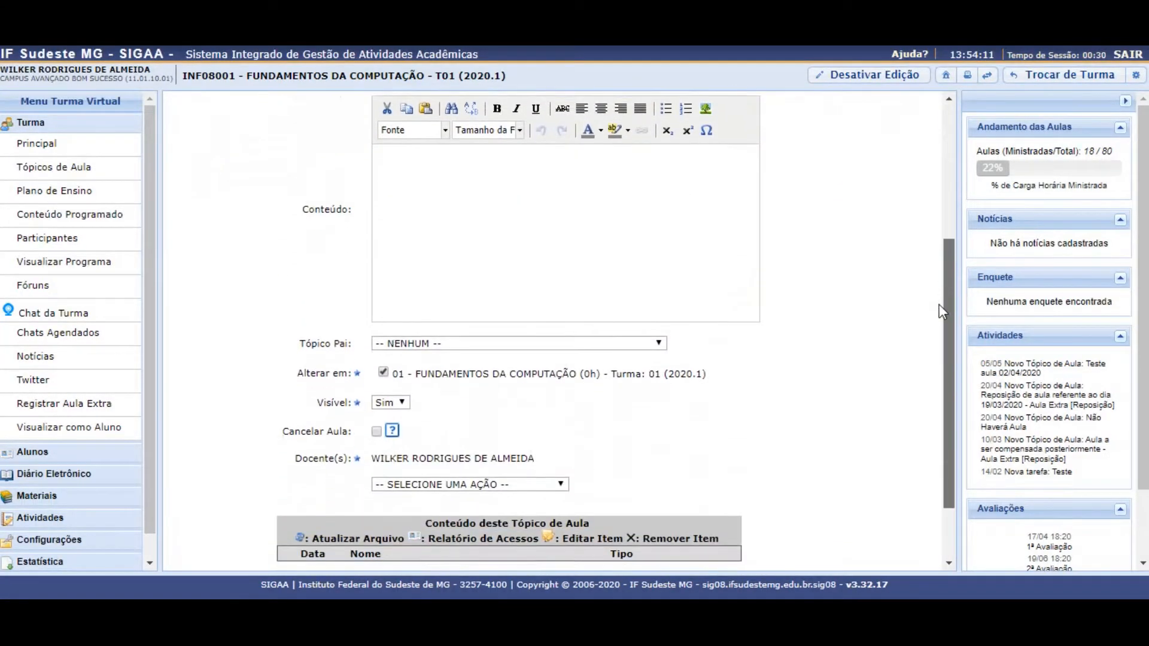
Step: Write "Descrição do conteúdo ministrado no dia 03/04/2020" as the topic's content (Conteúdo) and update its data
{"action": "left_click", "coordinate": [527, 258]}
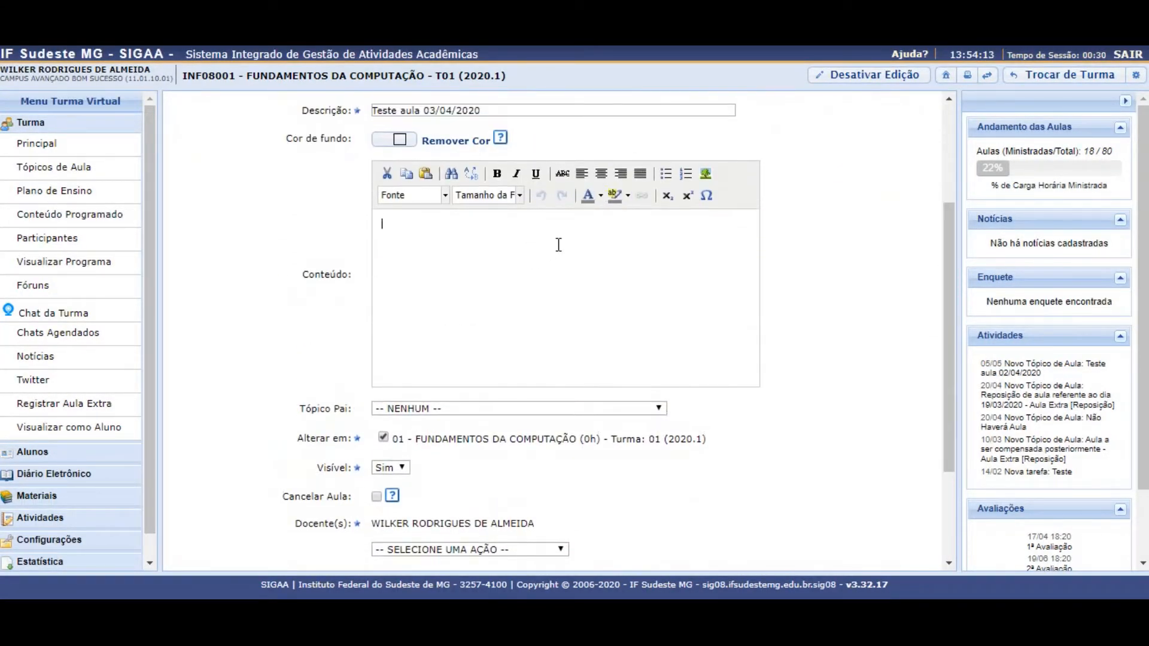
{"action": "type", "text": "De"}
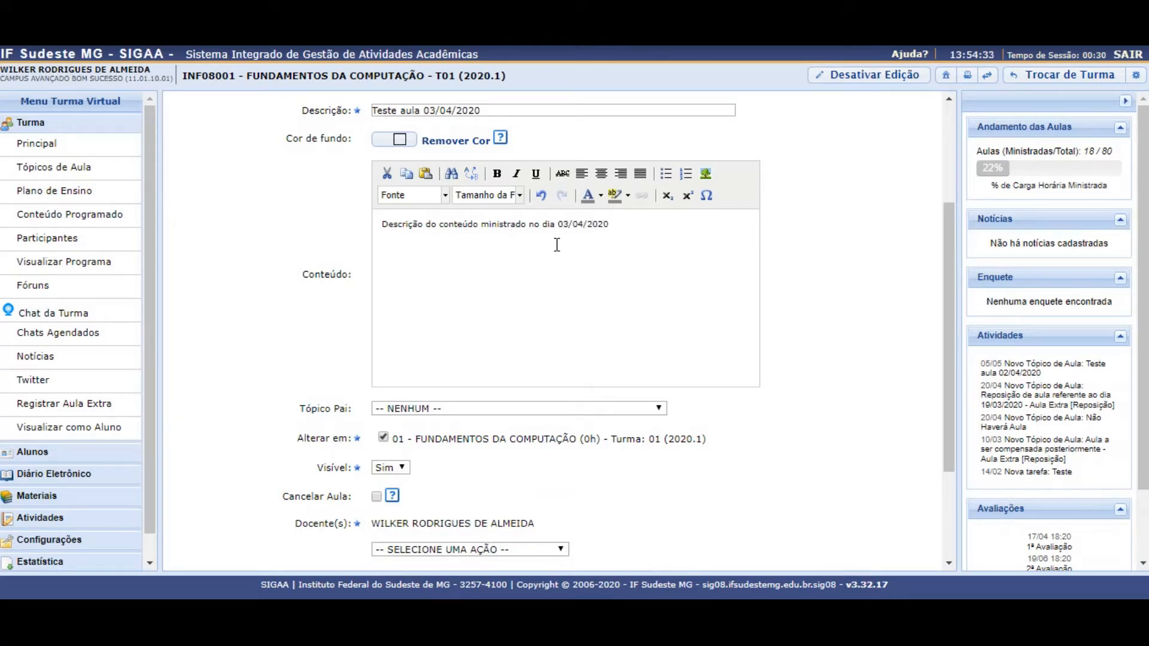
{"action": "scroll", "coordinate": [944, 290], "scroll_direction": "down", "scroll_amount": 3}
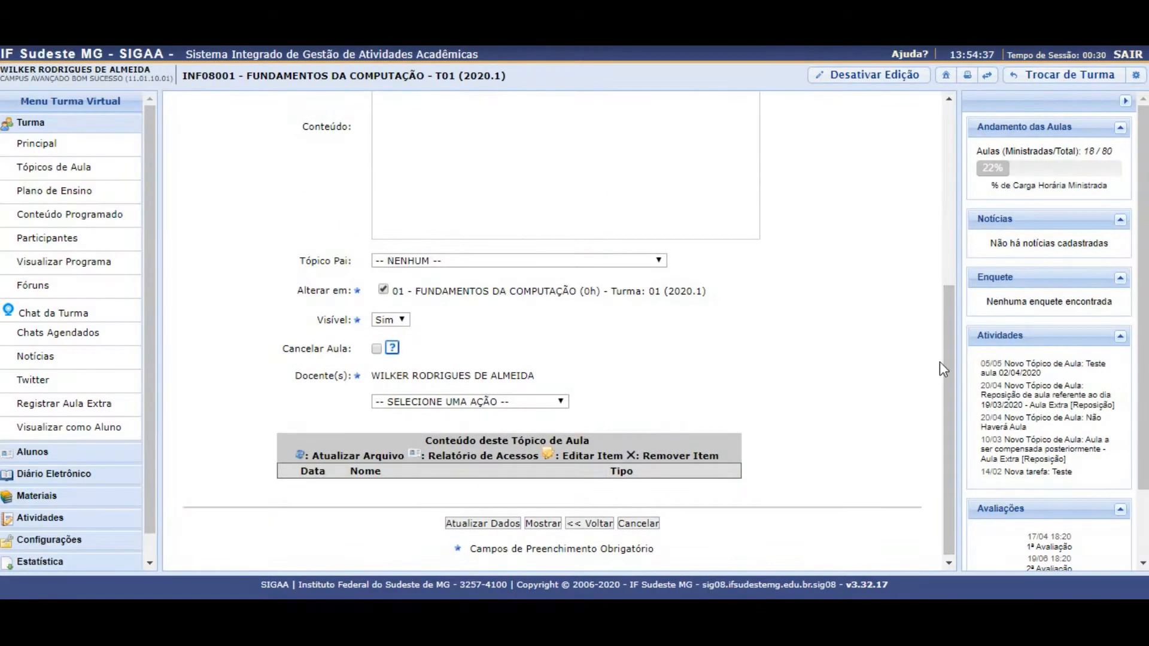
{"action": "scroll", "coordinate": [942, 285], "scroll_direction": "up", "scroll_amount": 5}
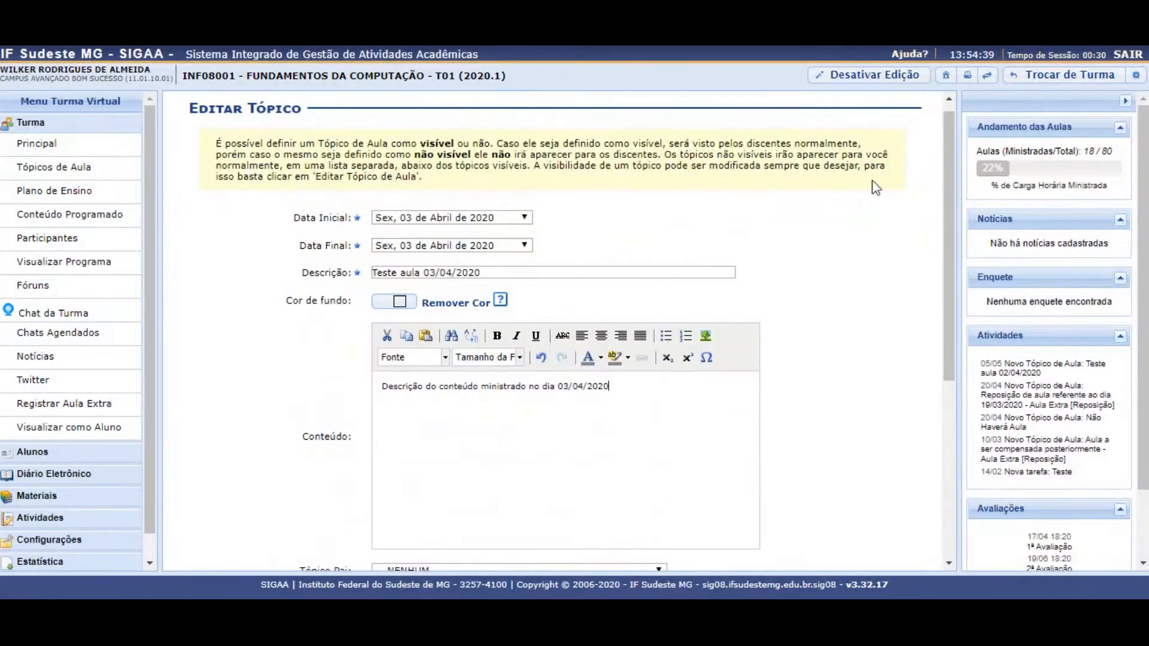
{"action": "left_click_drag", "start_coordinate": [941, 183], "coordinate": [931, 382]}
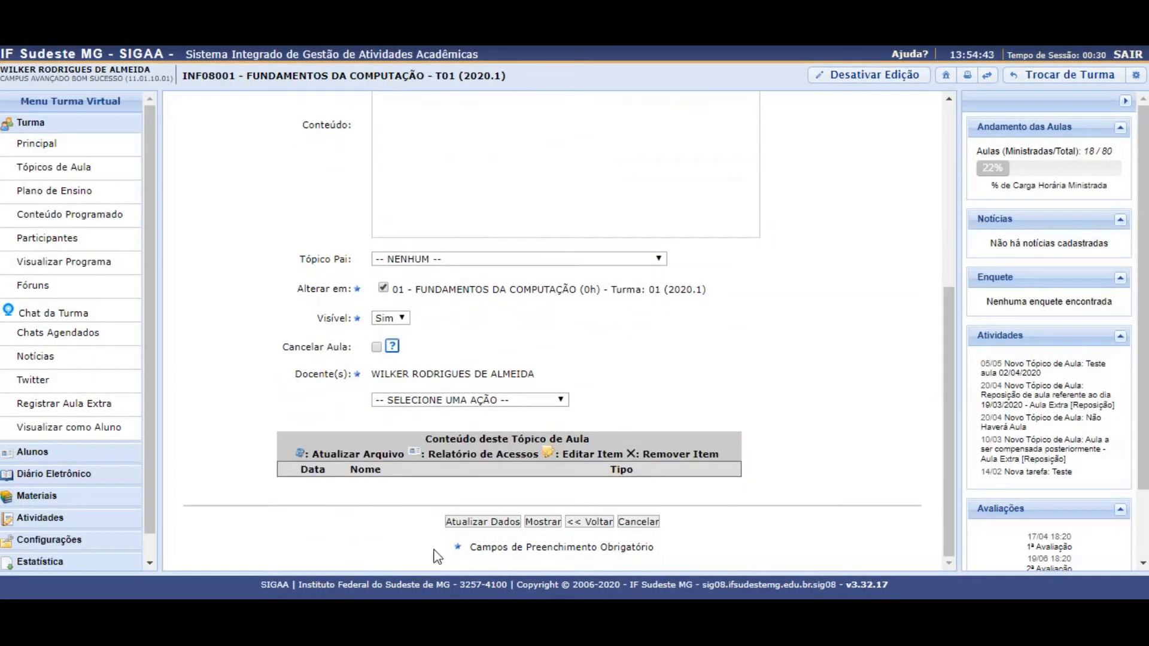
{"action": "left_click", "coordinate": [484, 523]}
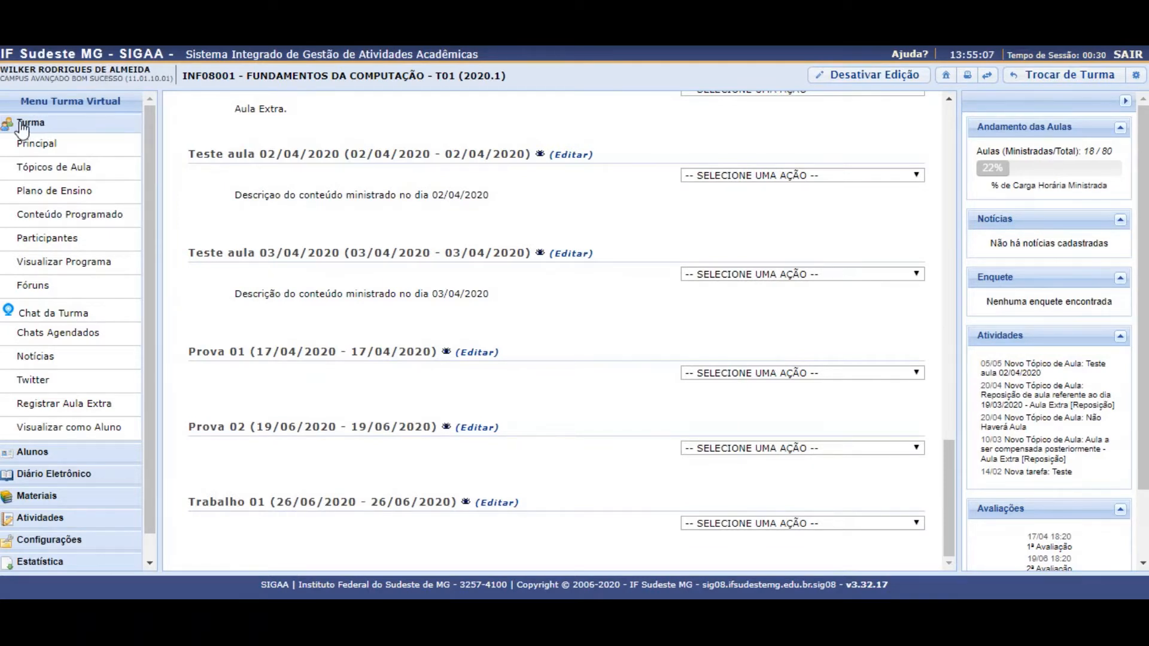
Step: View the class as a student to check the 02/04 and 03/04/2020 topics, and return to the teacher view
{"action": "left_click", "coordinate": [51, 436]}
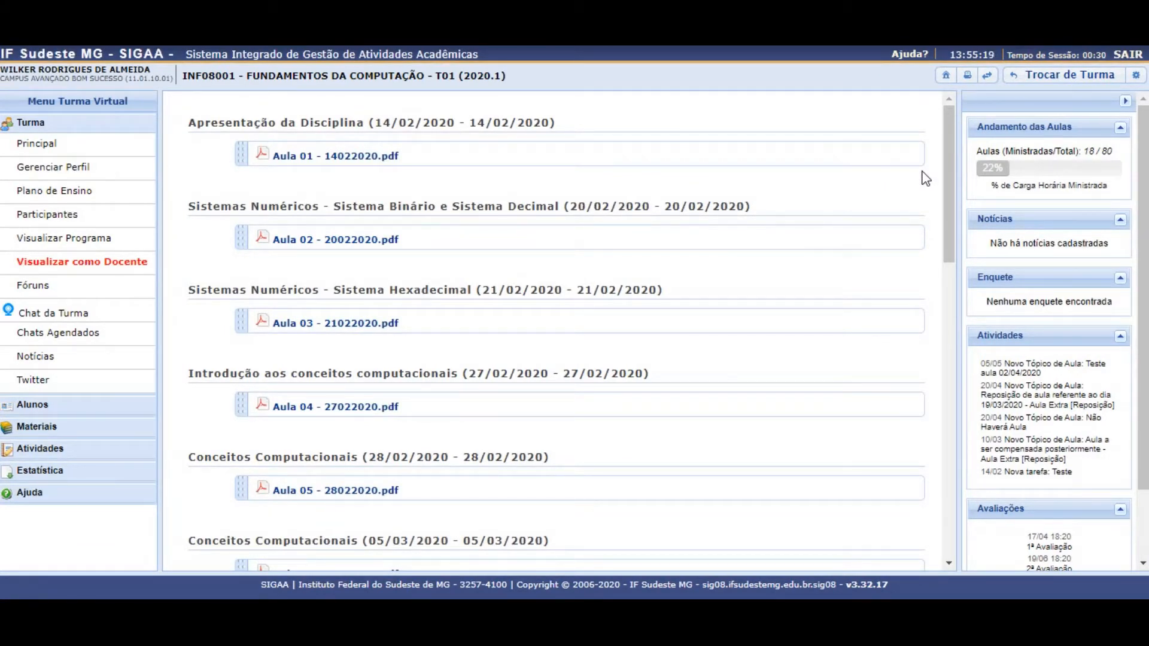
{"action": "left_click_drag", "start_coordinate": [948, 161], "coordinate": [899, 503]}
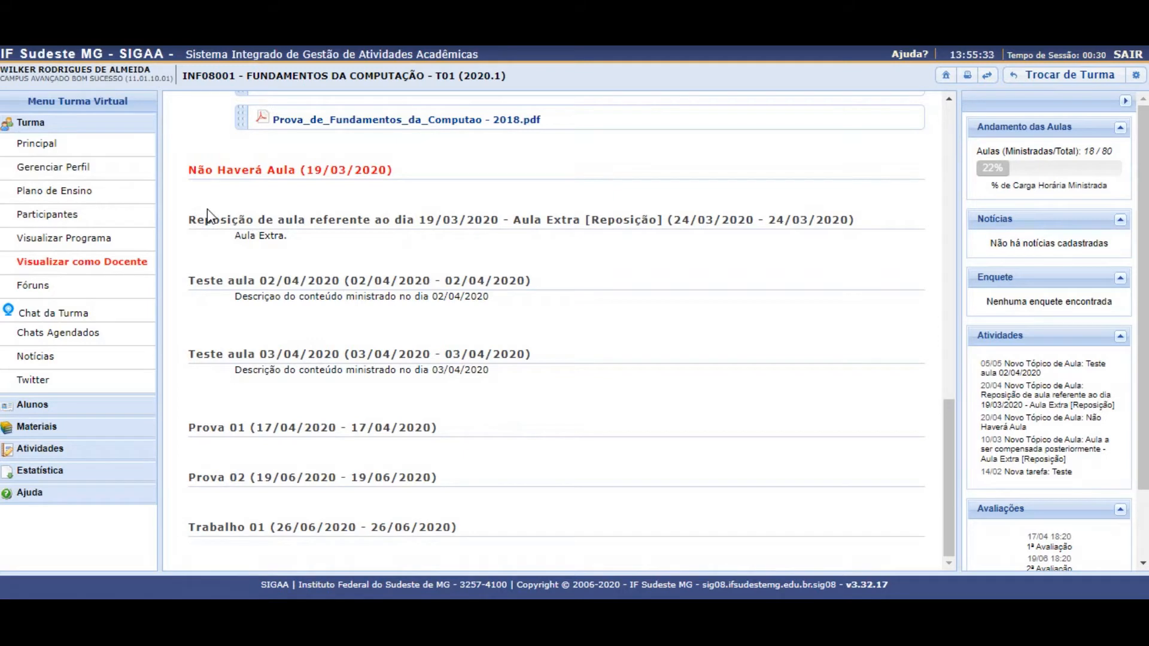
{"action": "left_click", "coordinate": [54, 271]}
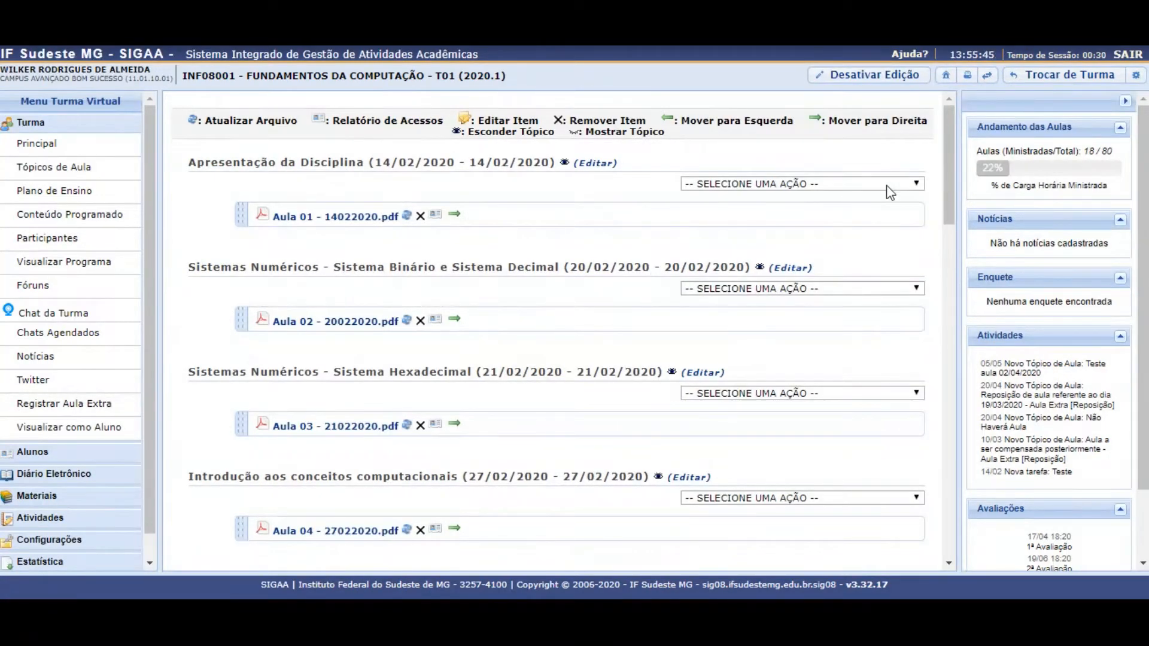
{"action": "left_click_drag", "start_coordinate": [949, 170], "coordinate": [952, 419]}
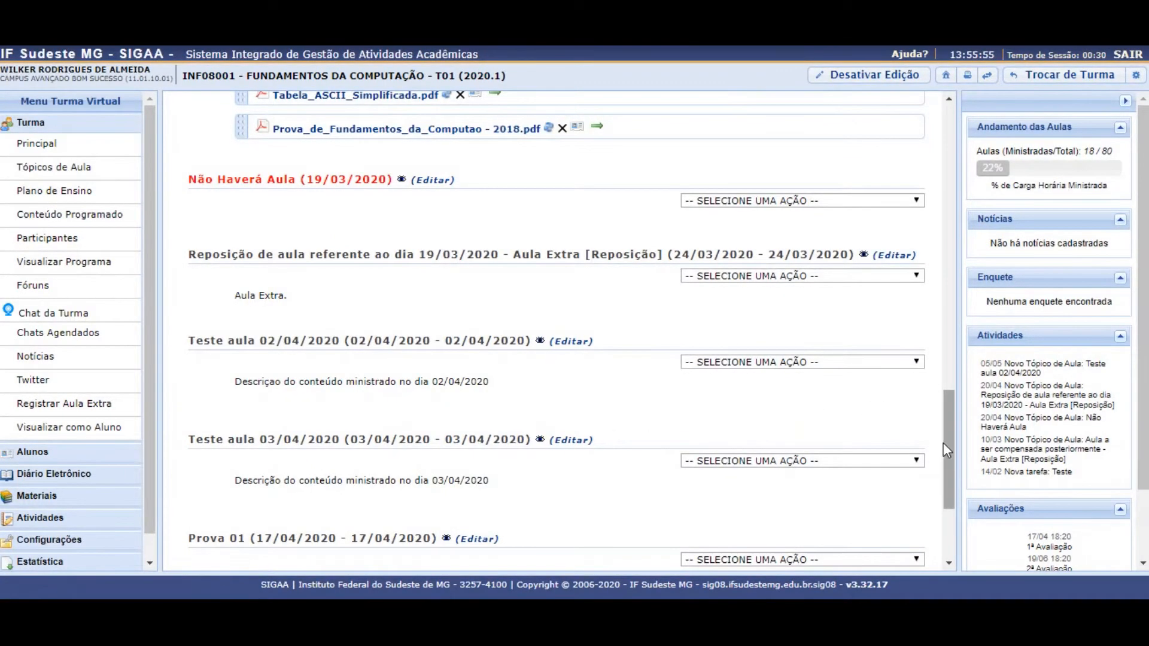
{"action": "scroll", "coordinate": [945, 449], "scroll_direction": "up", "scroll_amount": 2}
Step: Open the class's lesson topics, start creating a new topic and review the fields of its form
{"action": "left_click", "coordinate": [57, 170]}
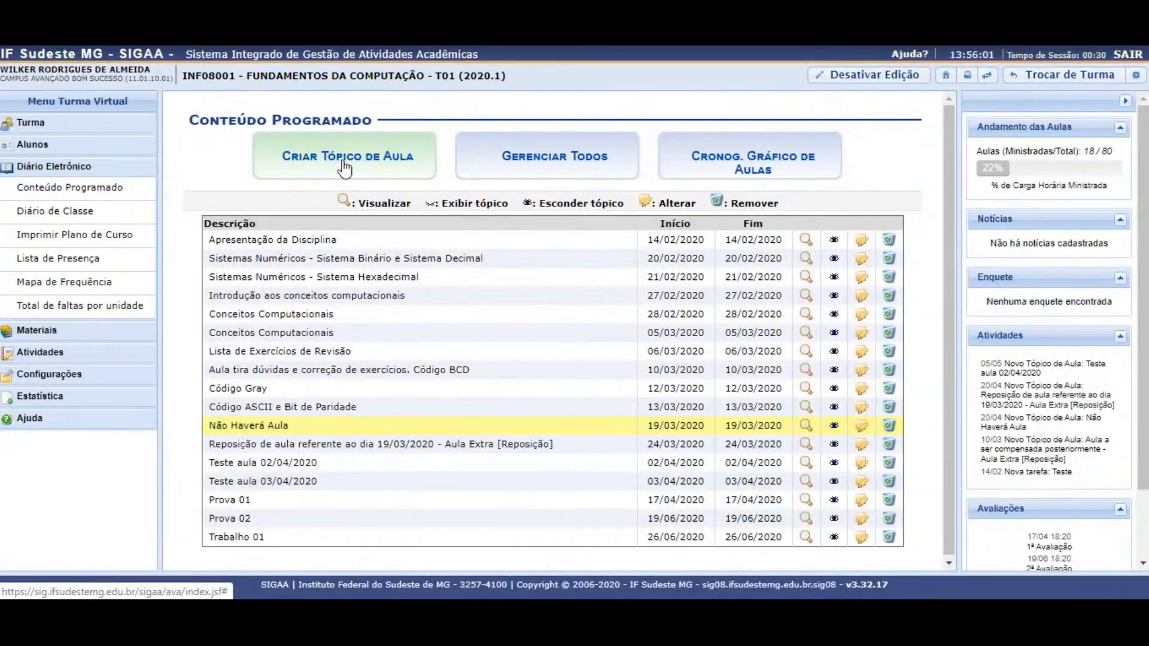
{"action": "left_click", "coordinate": [344, 169]}
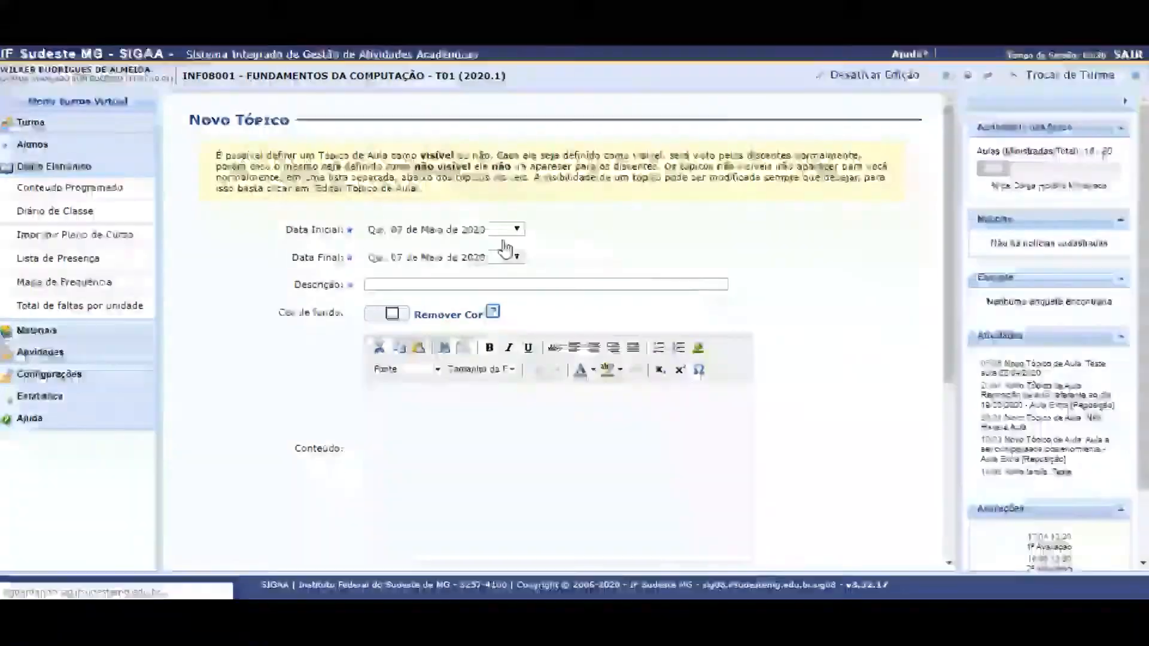
{"action": "left_click", "coordinate": [517, 230]}
{"action": "left_click", "coordinate": [519, 235]}
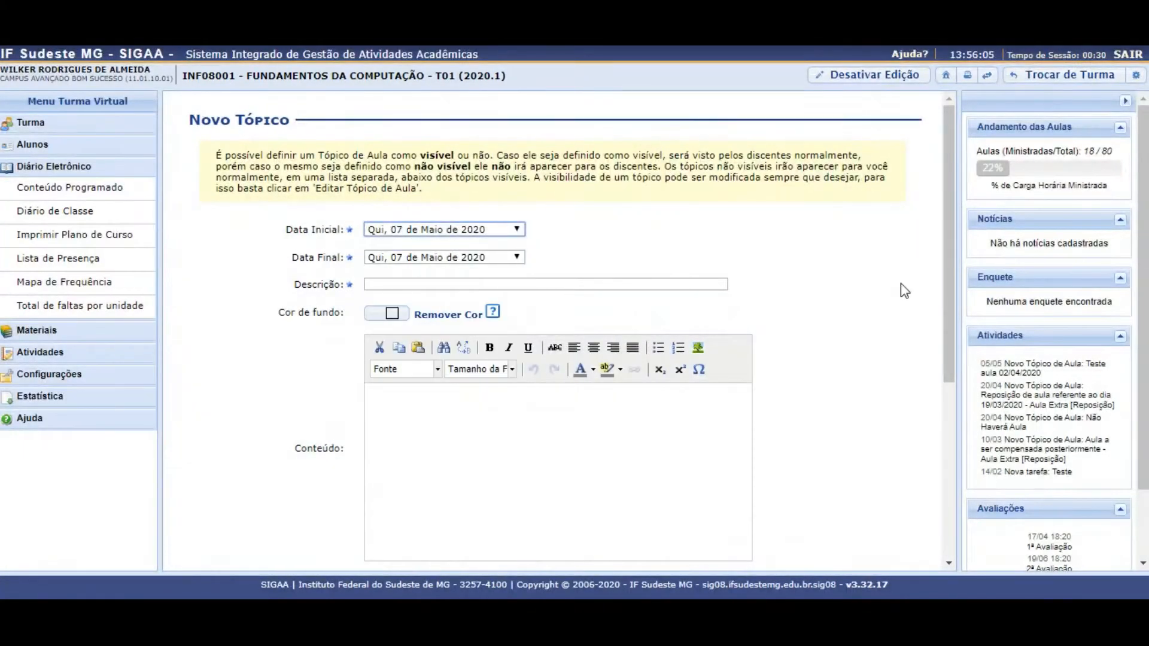
{"action": "left_click_drag", "start_coordinate": [950, 282], "coordinate": [698, 460]}
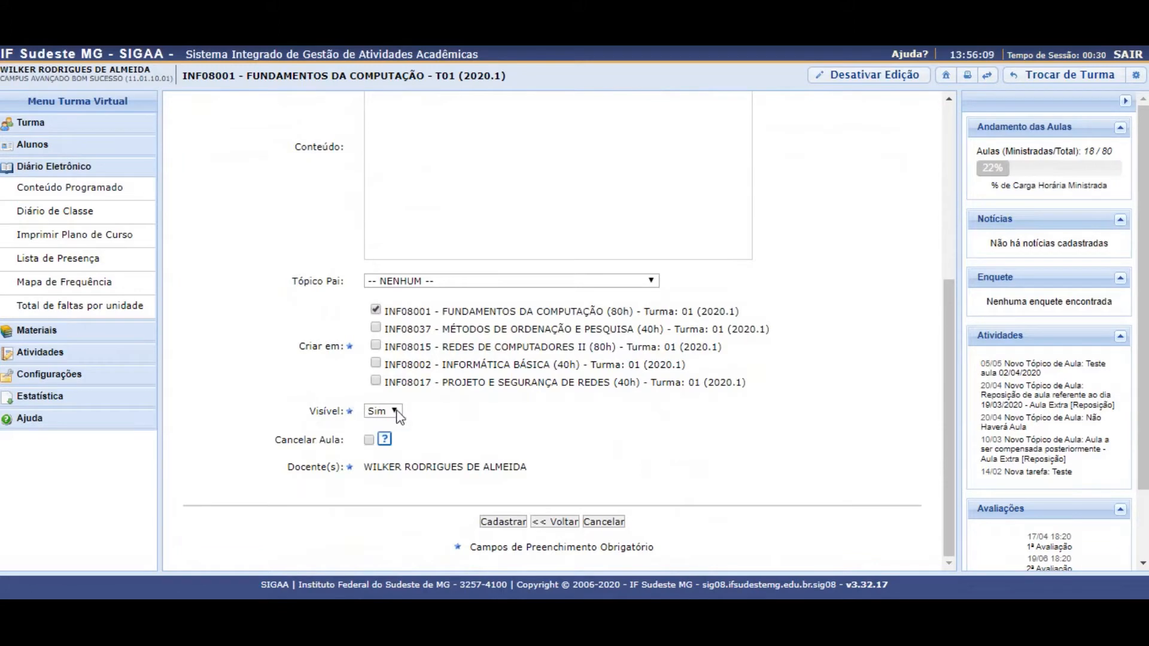
{"action": "left_click_drag", "start_coordinate": [952, 375], "coordinate": [653, 238]}
Step: Set the new topic's Data Inicial and Data Final to Qui, 09 de Abril de 2020
{"action": "left_click", "coordinate": [516, 229]}
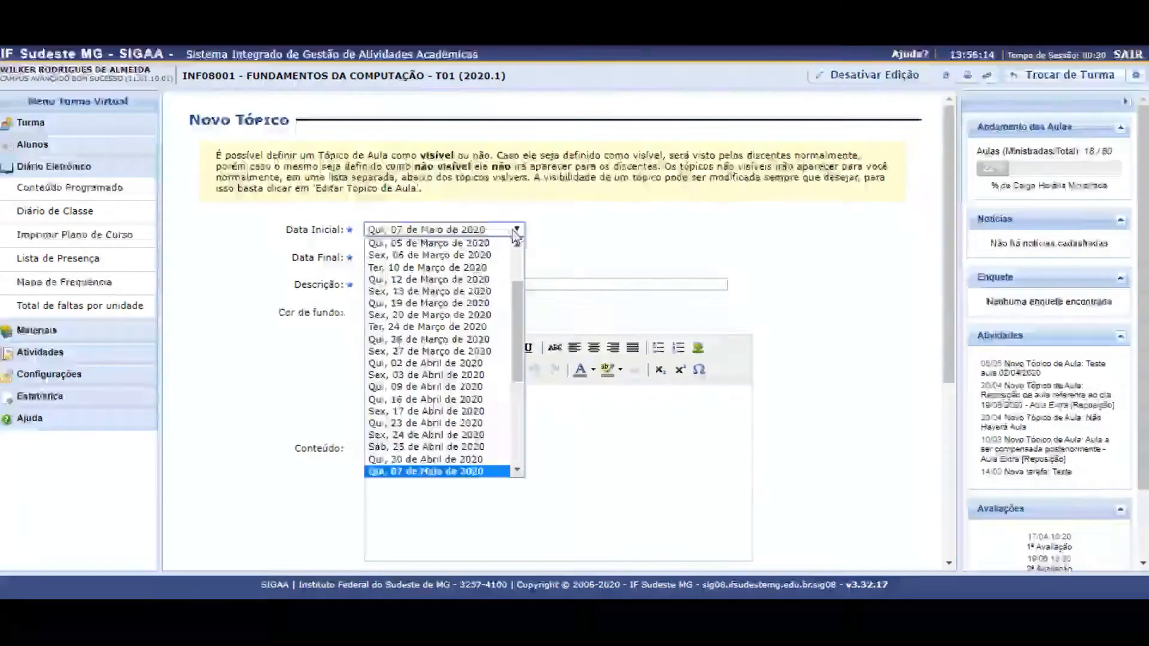
{"action": "scroll", "coordinate": [518, 285], "scroll_direction": "up", "scroll_amount": 2}
{"action": "scroll", "coordinate": [515, 343], "scroll_direction": "down", "scroll_amount": 2}
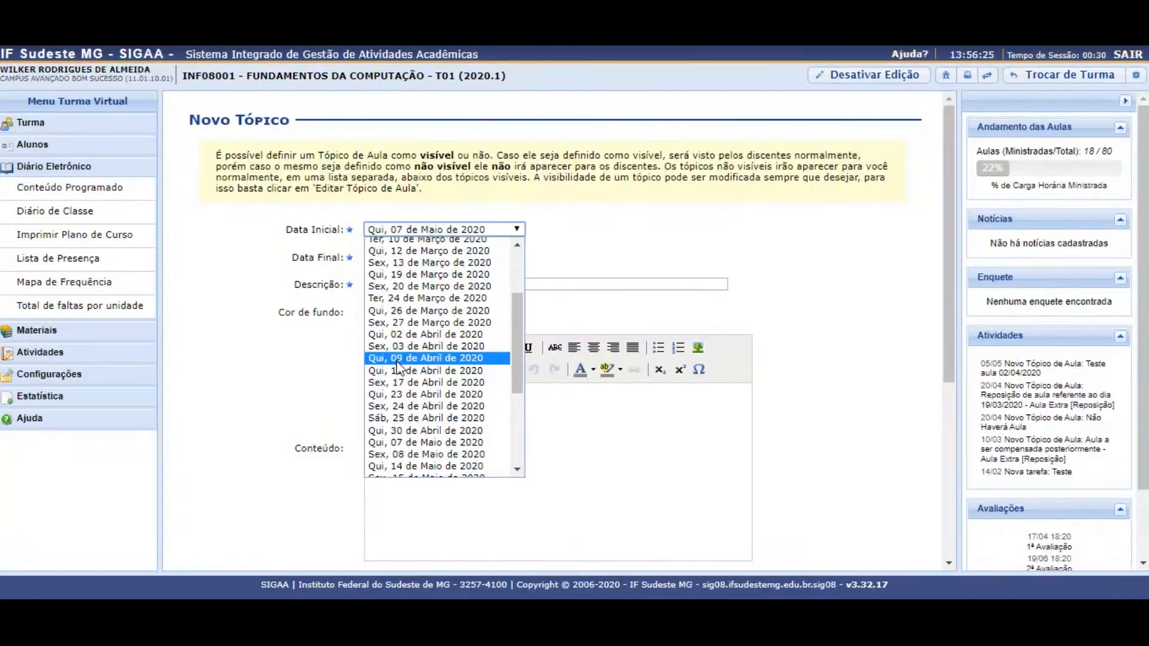
{"action": "left_click", "coordinate": [397, 360]}
{"action": "left_click", "coordinate": [476, 259]}
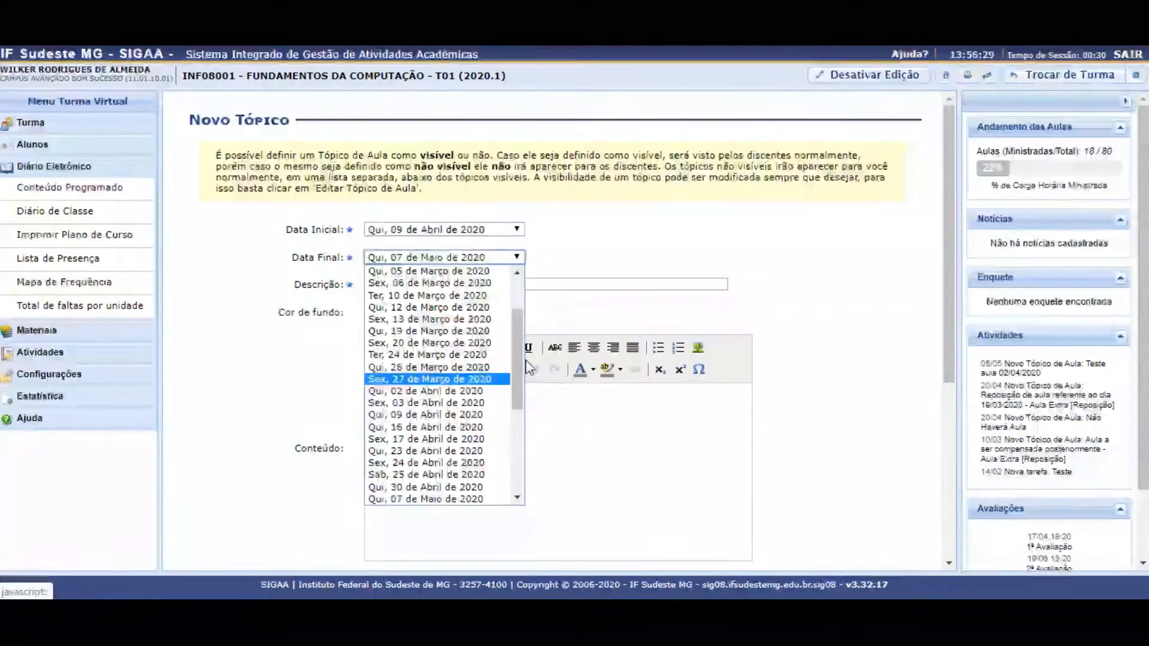
{"action": "left_click", "coordinate": [483, 415]}
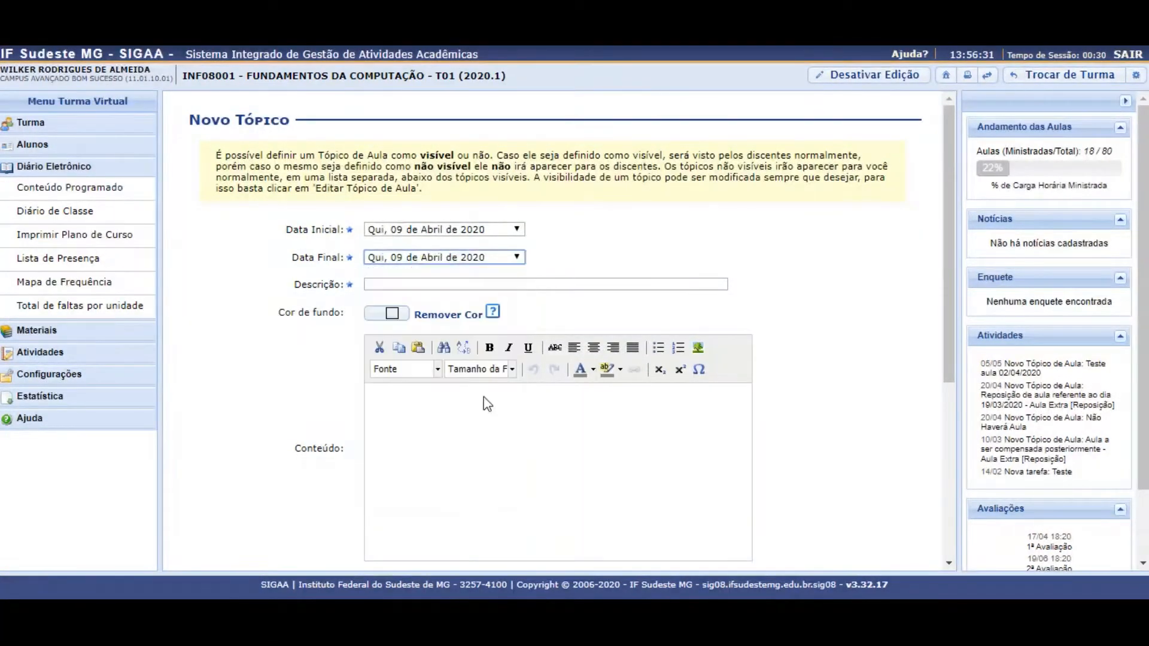
Step: Describe the topic as "Teste aula 09/04/2020" and write "Descrição do conteúdo ministrado no dia 09/04/2020" as its content
{"action": "left_click", "coordinate": [425, 284]}
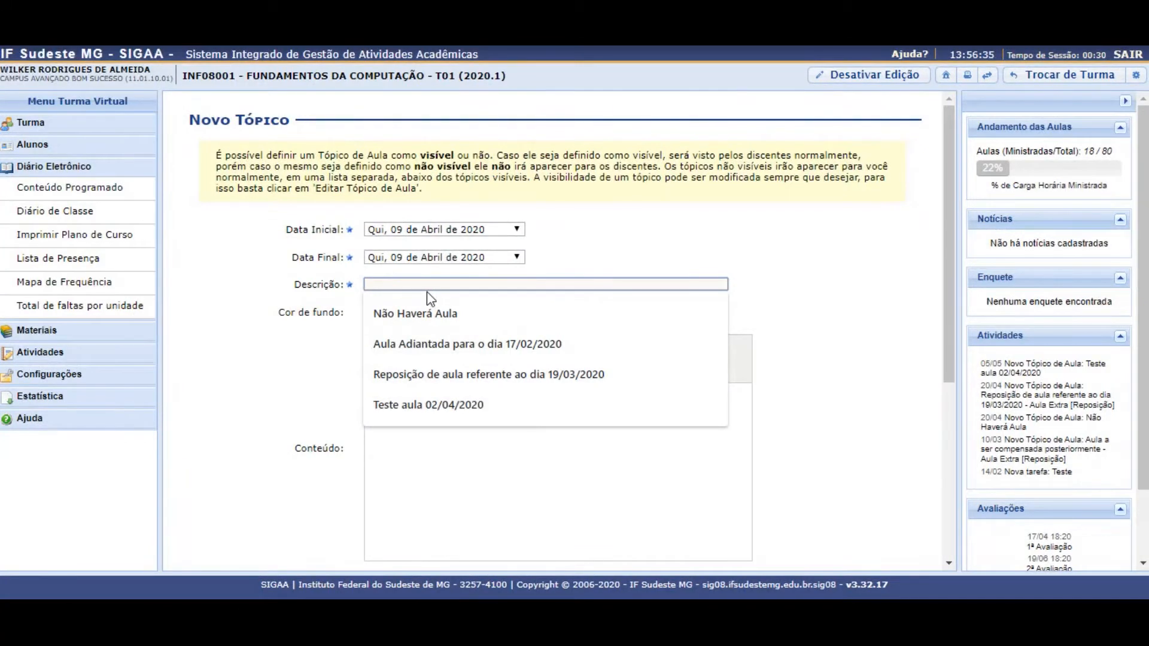
{"action": "left_click", "coordinate": [448, 401]}
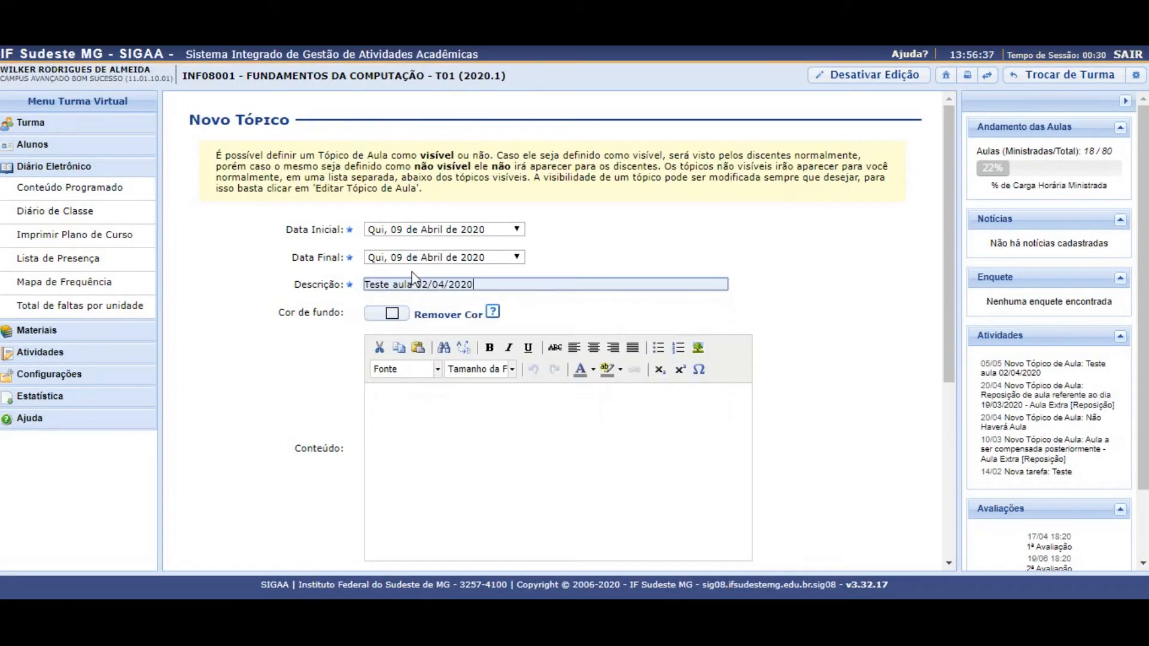
{"action": "key", "text": "BackSpace"}
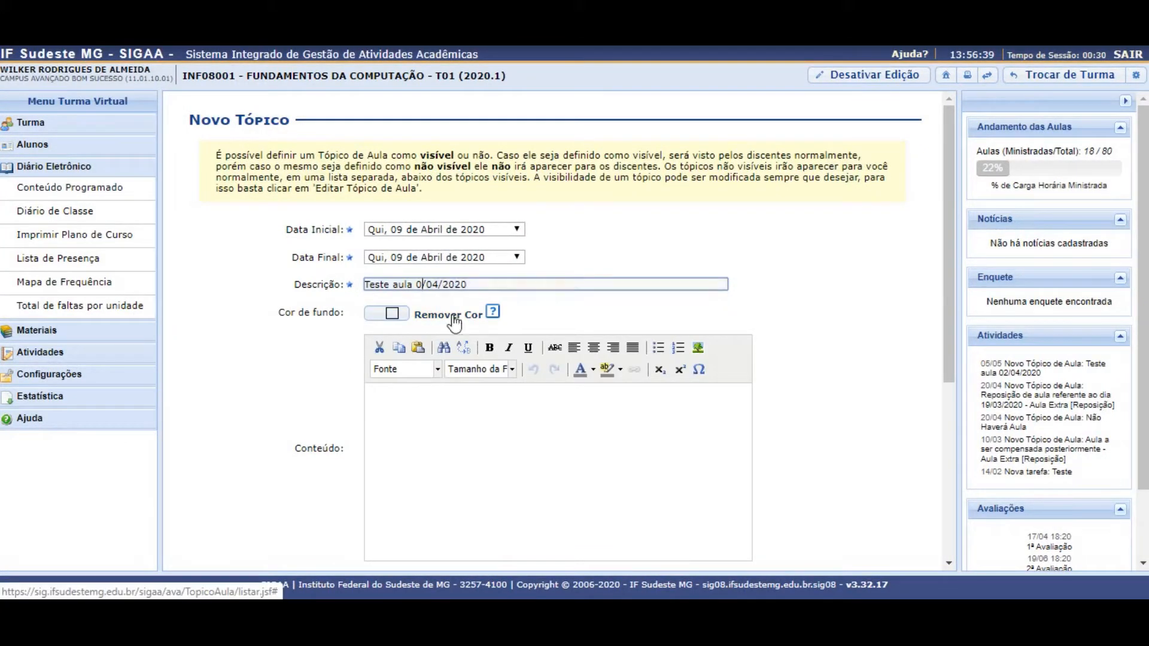
{"action": "type", "text": "9"}
{"action": "left_click", "coordinate": [490, 443]}
{"action": "type", "text": "Des"}
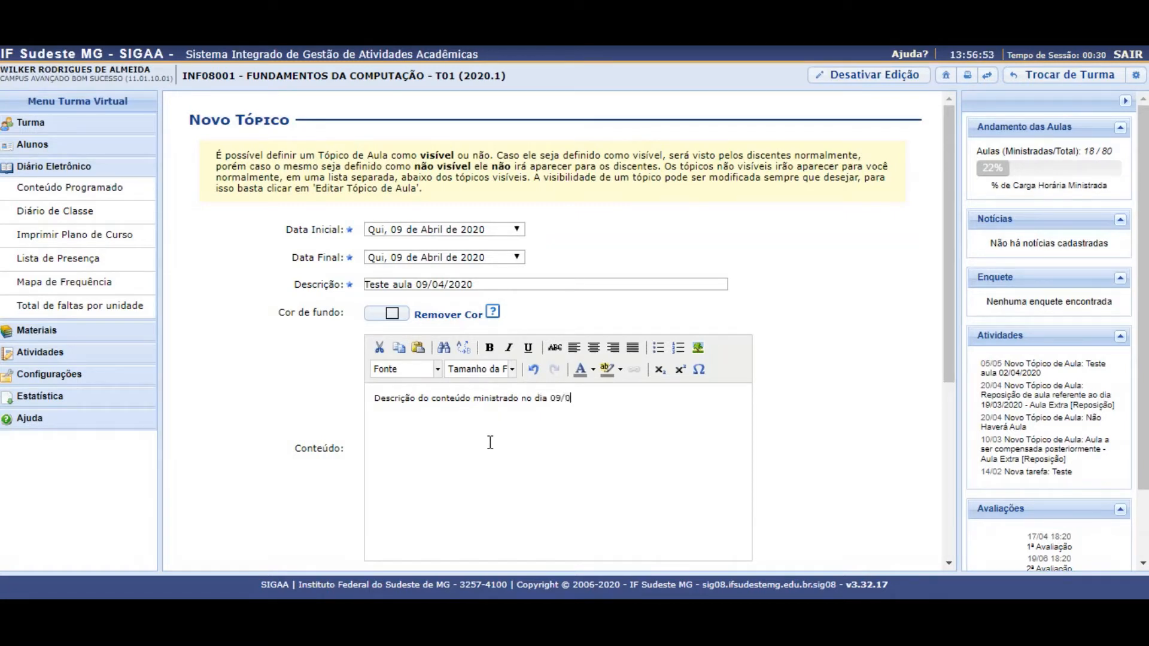
{"action": "type", "text": "020"}
Step: Make the new topic not visible to students (Visível: Não) and register it for Fundamentos da Computação
{"action": "left_click_drag", "start_coordinate": [954, 349], "coordinate": [916, 524]}
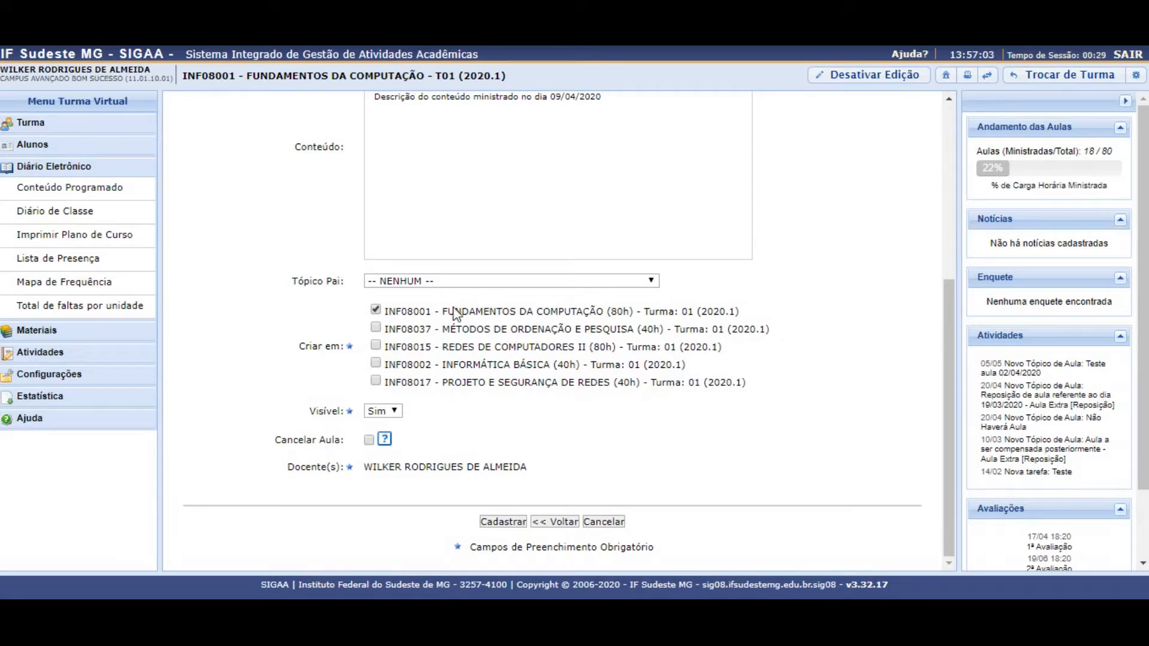
{"action": "left_click", "coordinate": [395, 412]}
{"action": "left_click", "coordinate": [392, 436]}
{"action": "mouse_move", "coordinate": [385, 447]}
{"action": "left_click", "coordinate": [496, 524]}
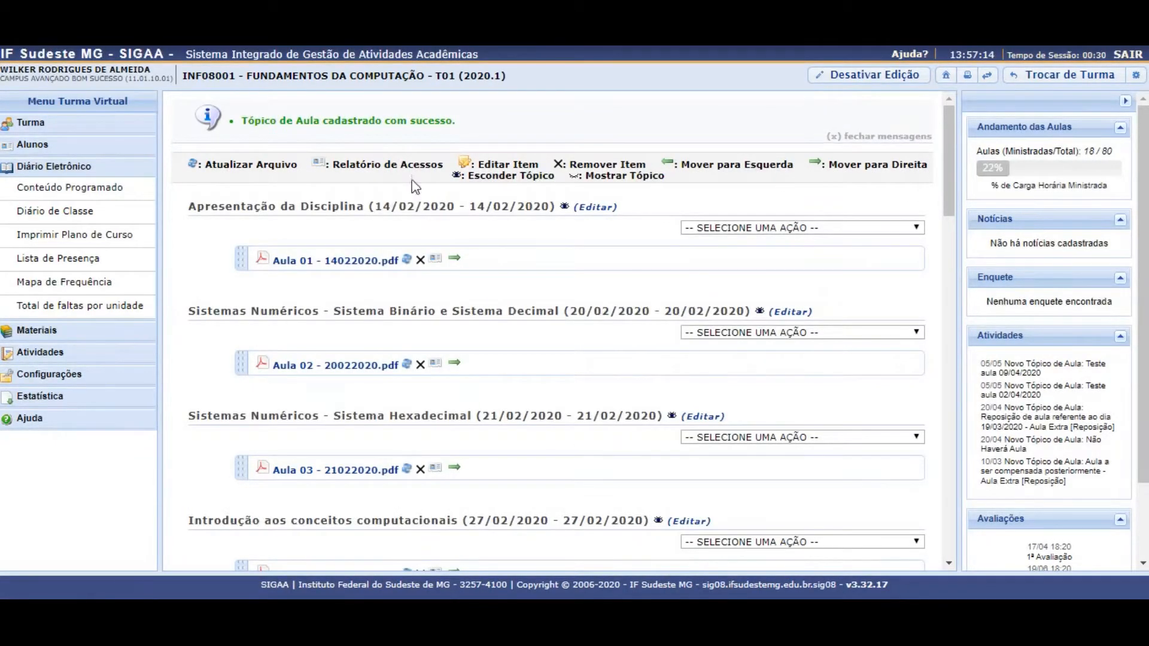
Step: Deactivate editing, check the 09/04/2020 topic as teacher and as student, and return to the teacher view
{"action": "left_click", "coordinate": [863, 88]}
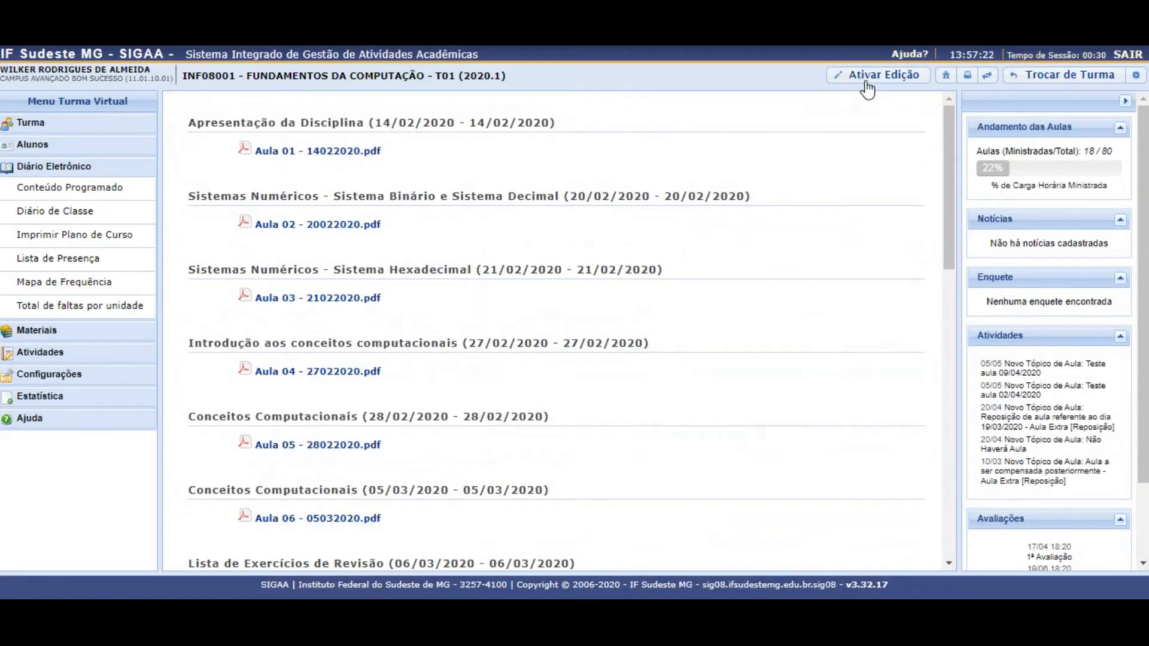
{"action": "left_click_drag", "start_coordinate": [948, 131], "coordinate": [941, 424]}
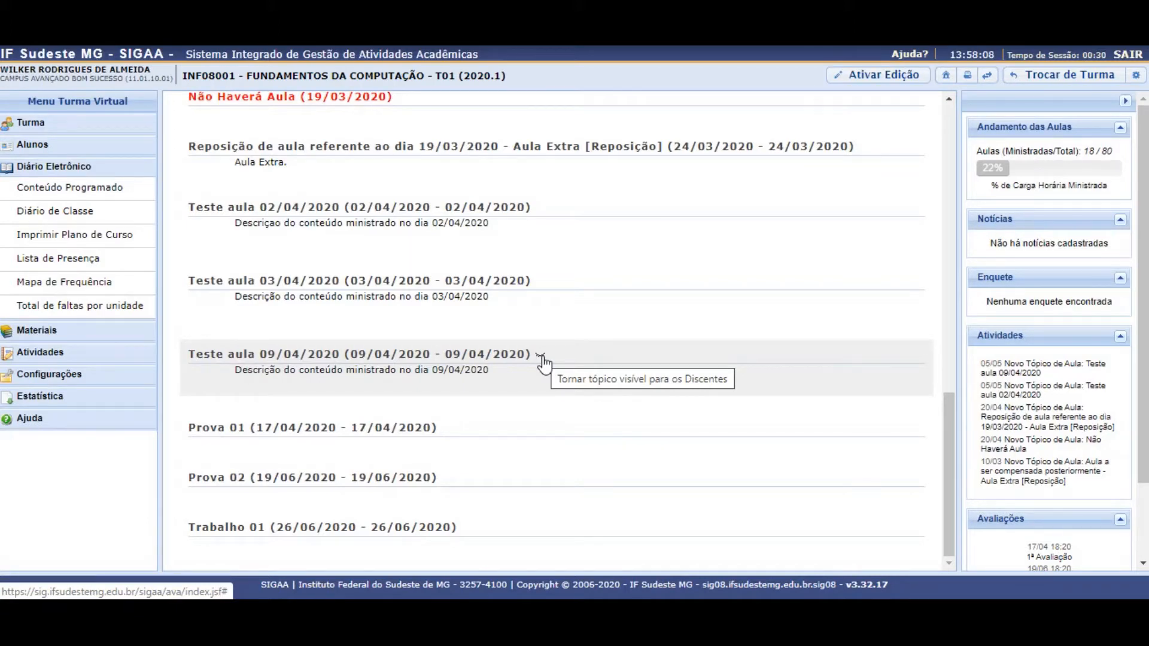
{"action": "left_click", "coordinate": [35, 131]}
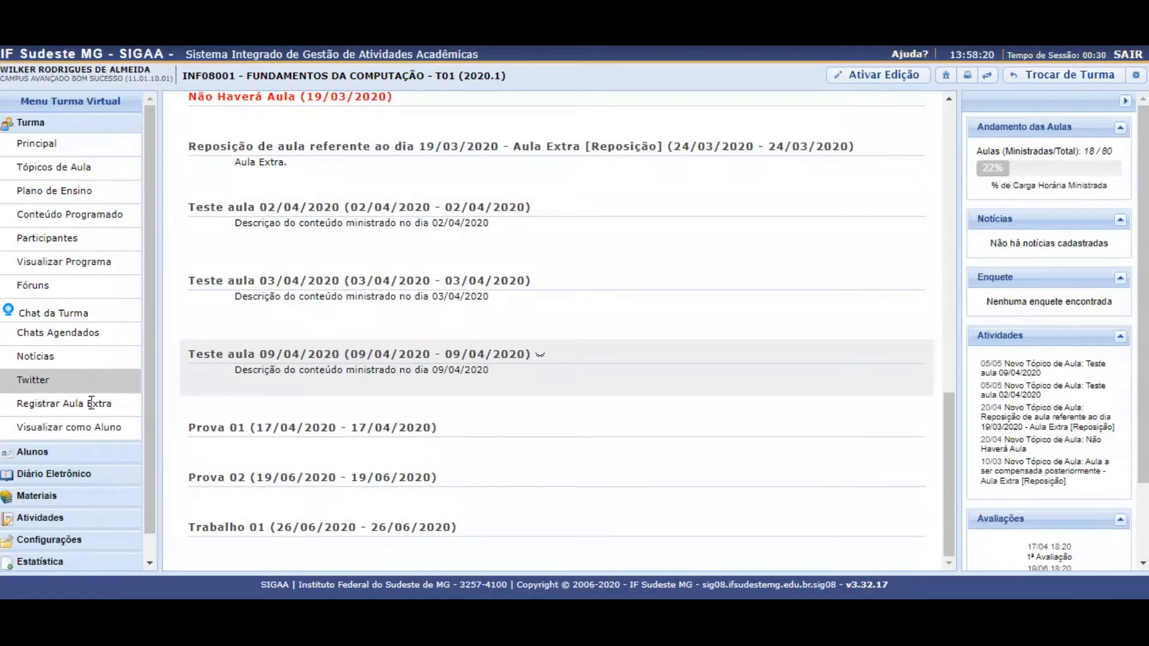
{"action": "left_click", "coordinate": [73, 442]}
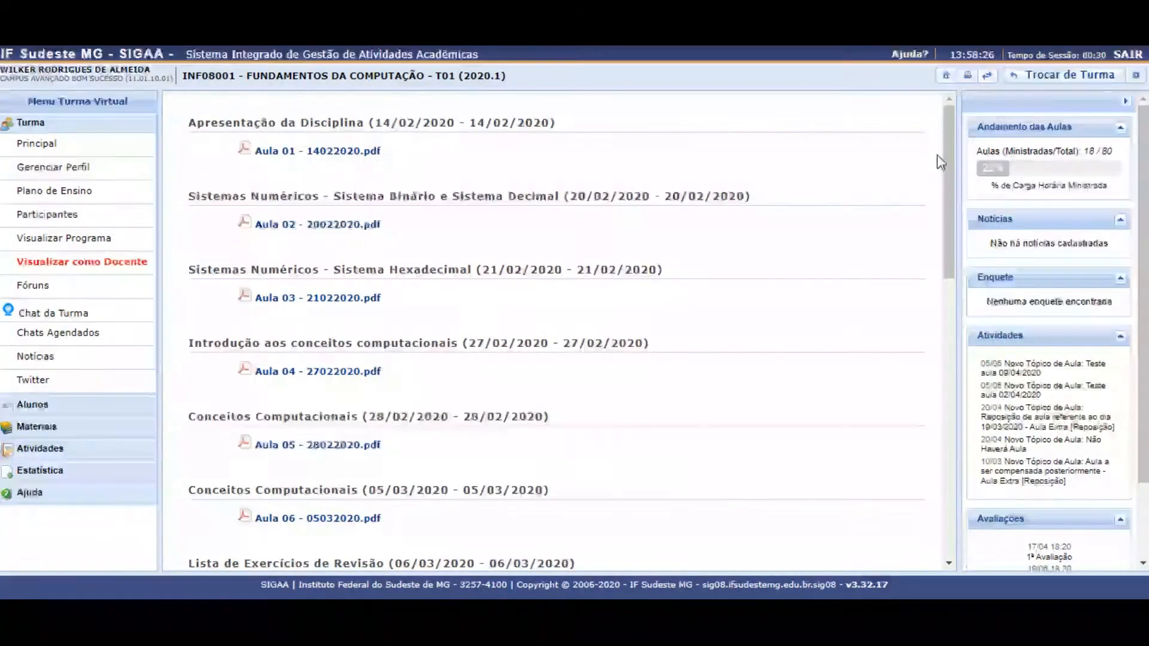
{"action": "left_click_drag", "start_coordinate": [945, 170], "coordinate": [909, 503]}
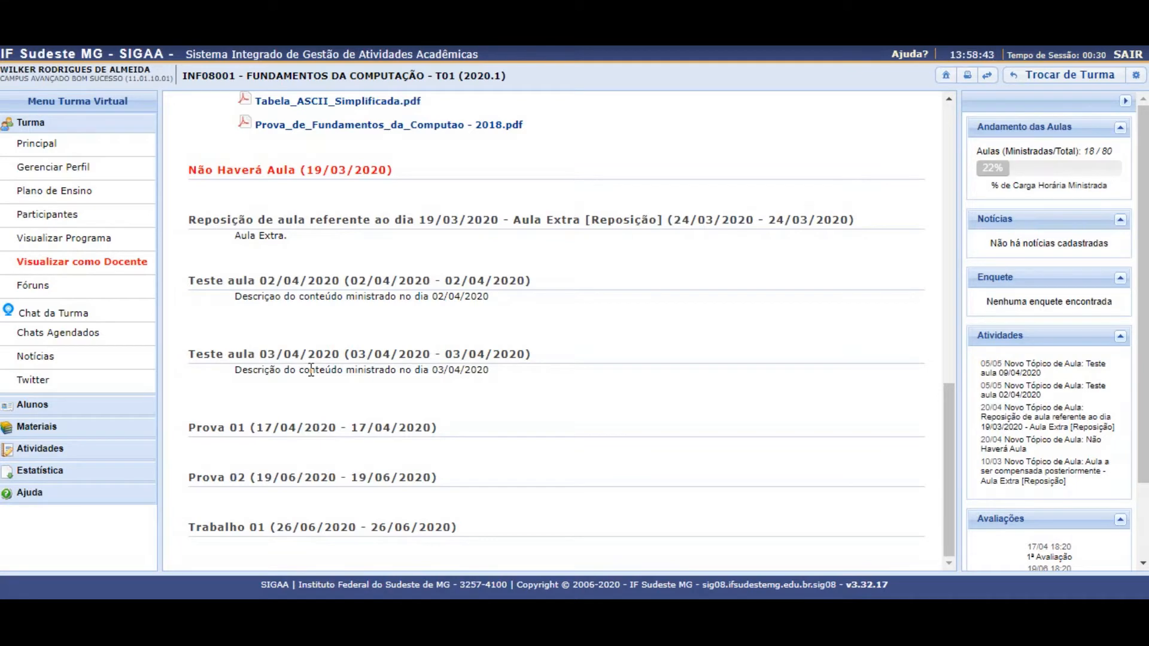
{"action": "left_click", "coordinate": [102, 265]}
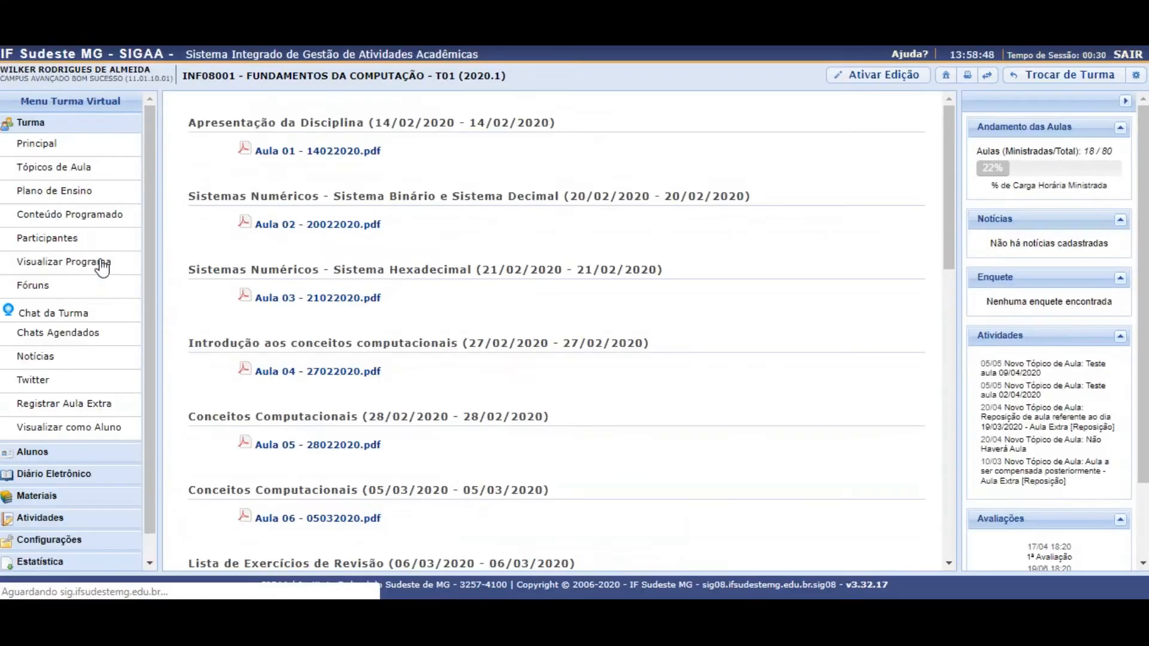
Step: Make the topic "Teste aula 09/04/2020" visible to students and find it again in the topic list
{"action": "left_click_drag", "start_coordinate": [951, 199], "coordinate": [935, 536]}
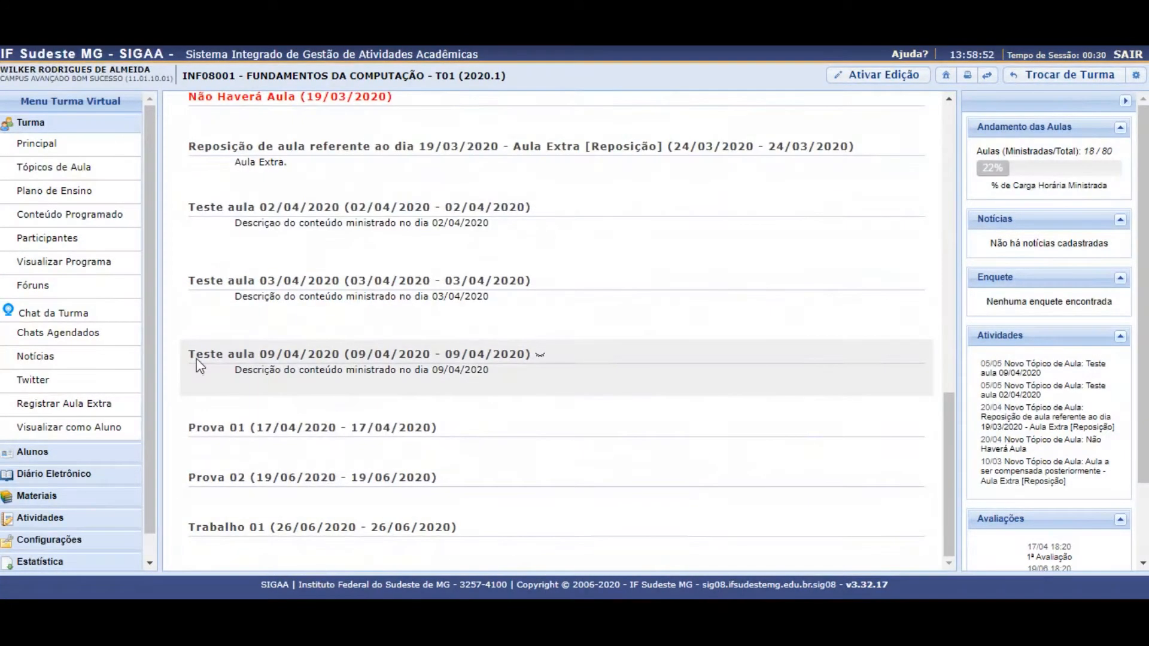
{"action": "left_click", "coordinate": [540, 359]}
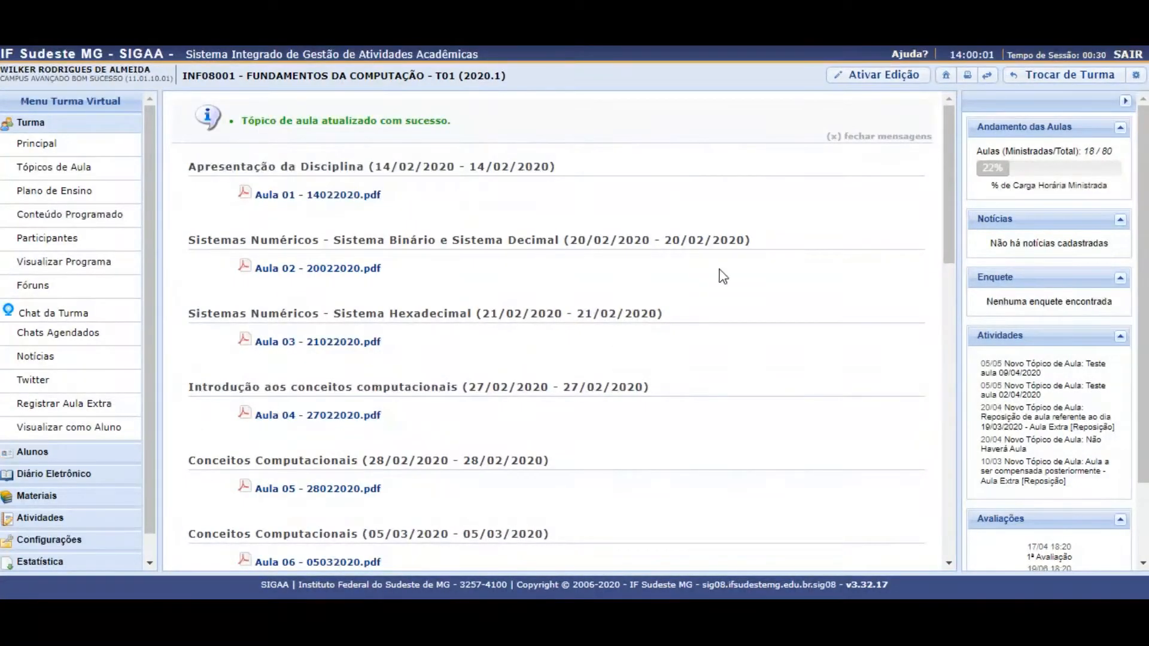
{"action": "left_click_drag", "start_coordinate": [946, 245], "coordinate": [916, 577]}
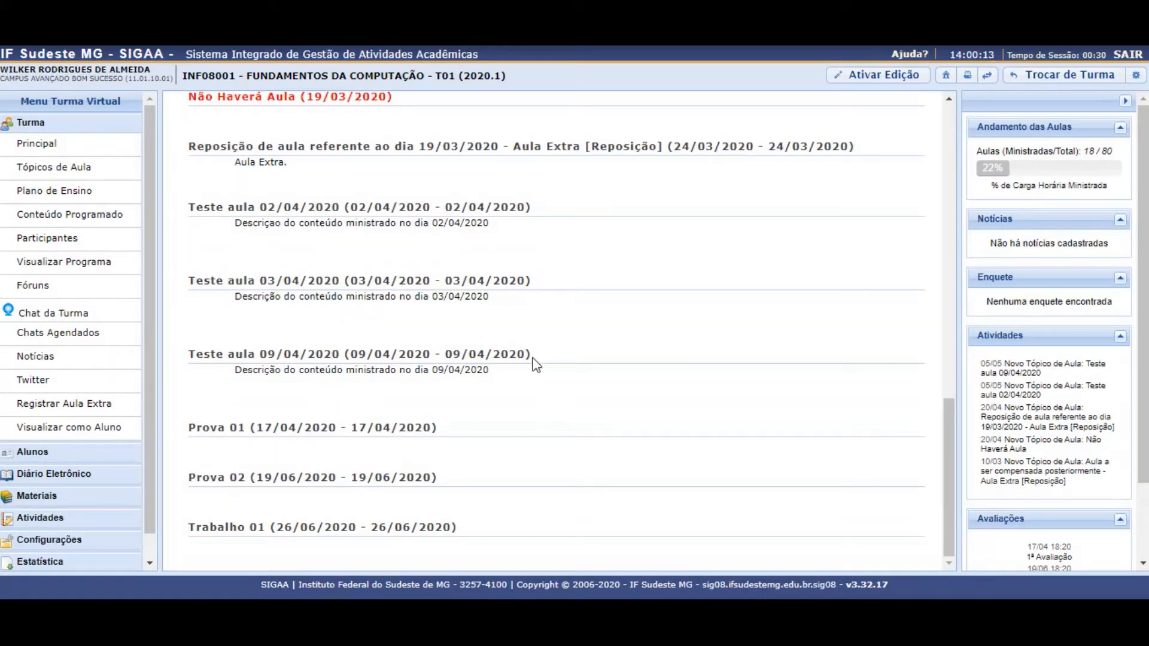
Step: View the class as a student again to check the 09/04/2020 topic, and go back to the teacher view
{"action": "left_click", "coordinate": [63, 440]}
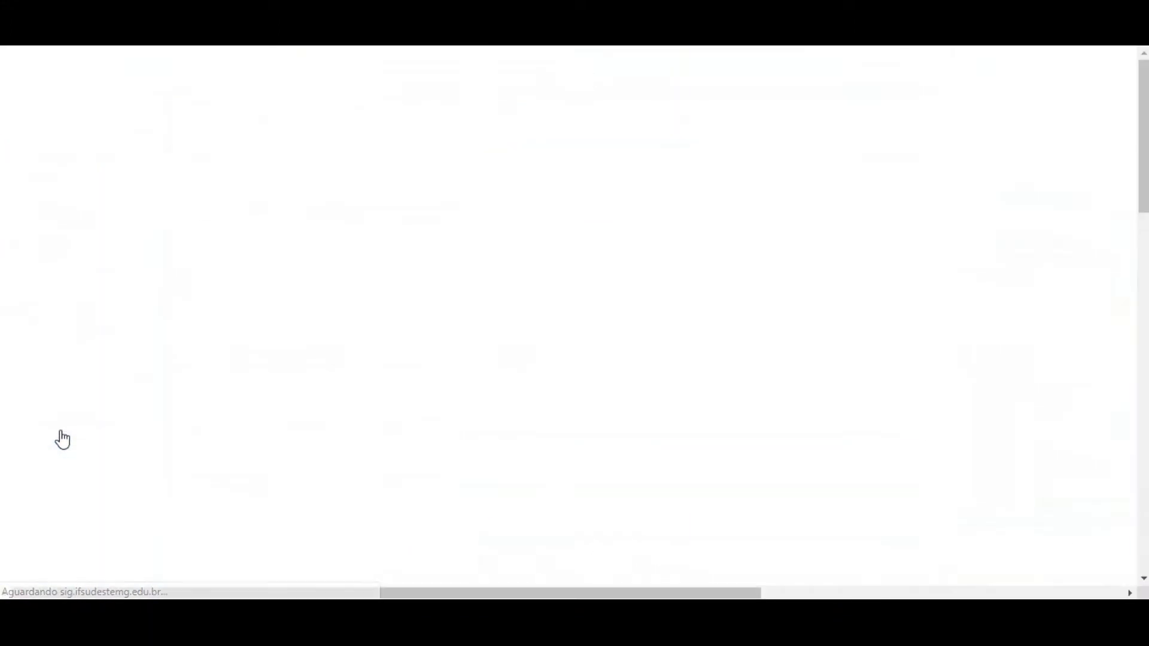
{"action": "left_click_drag", "start_coordinate": [949, 123], "coordinate": [776, 481]}
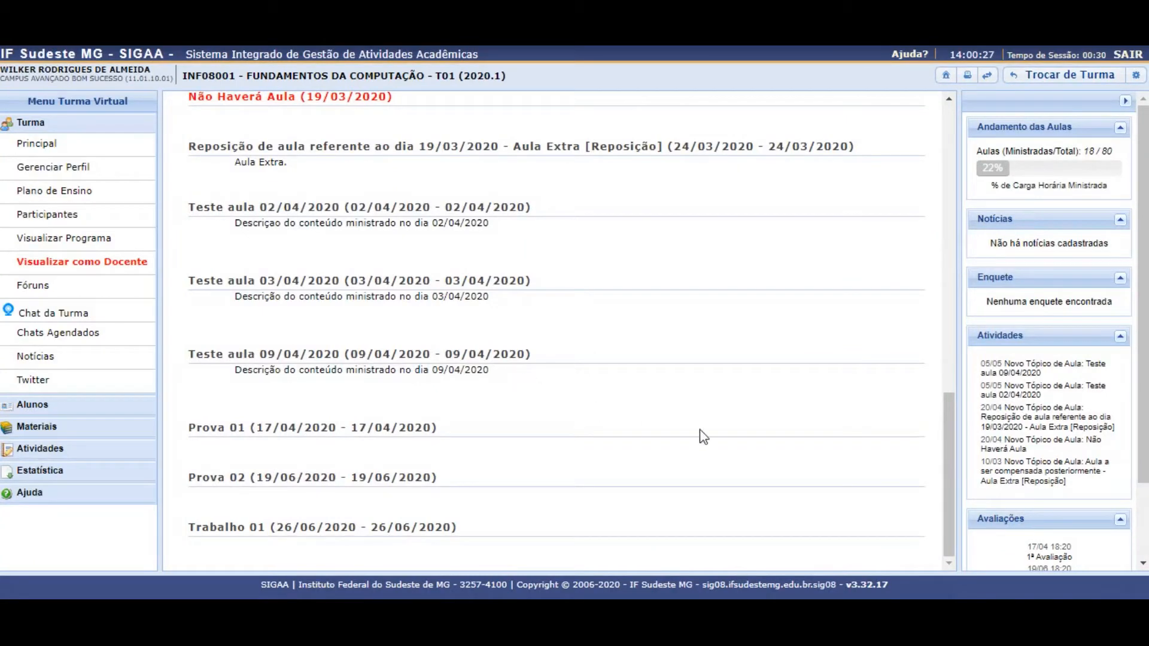
{"action": "left_click_drag", "start_coordinate": [944, 440], "coordinate": [946, 191]}
{"action": "left_click", "coordinate": [38, 145]}
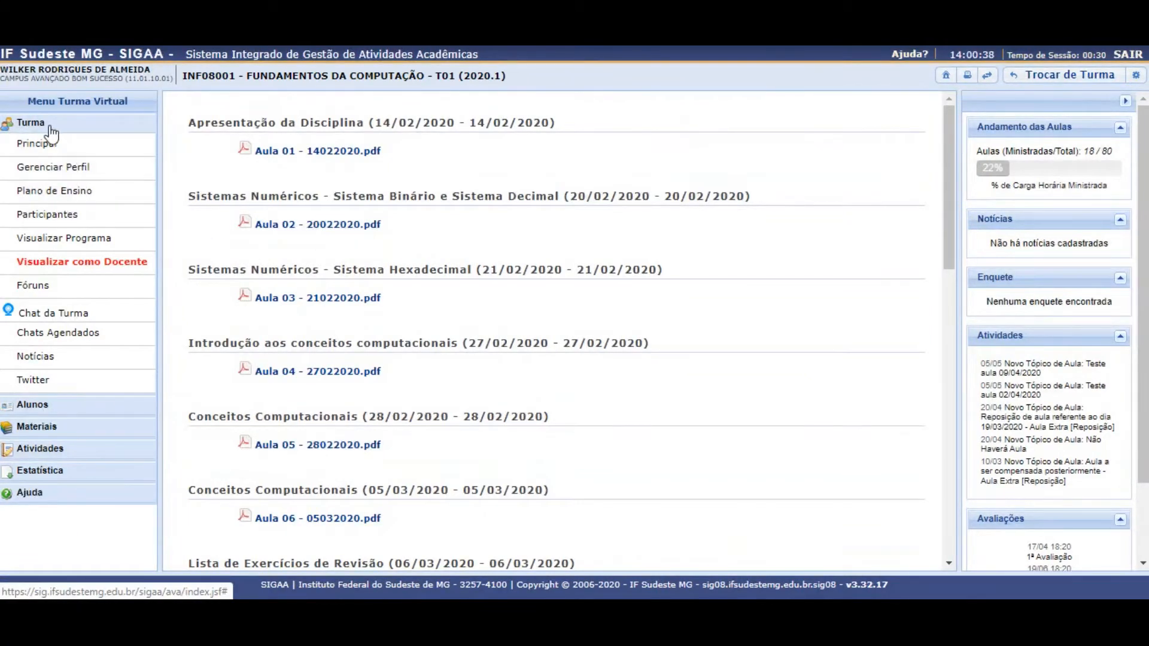
{"action": "left_click", "coordinate": [88, 271]}
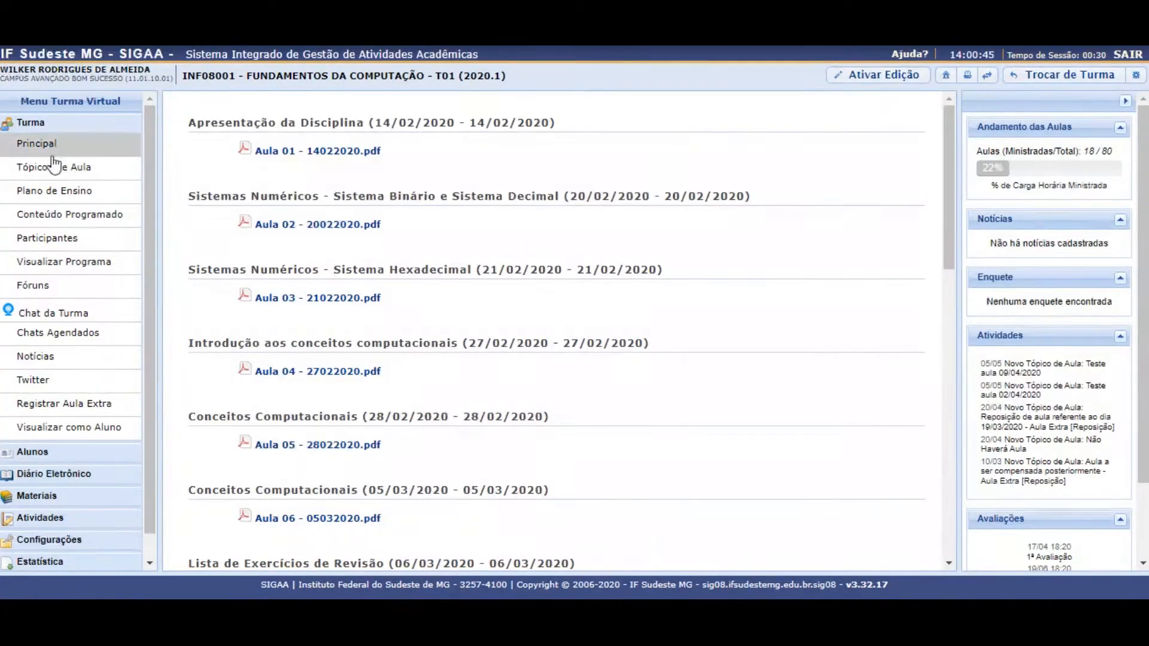
Step: Open the bulk management of all the class's lesson topics (Gerenciar Todos) and find the April dates
{"action": "left_click", "coordinate": [58, 170]}
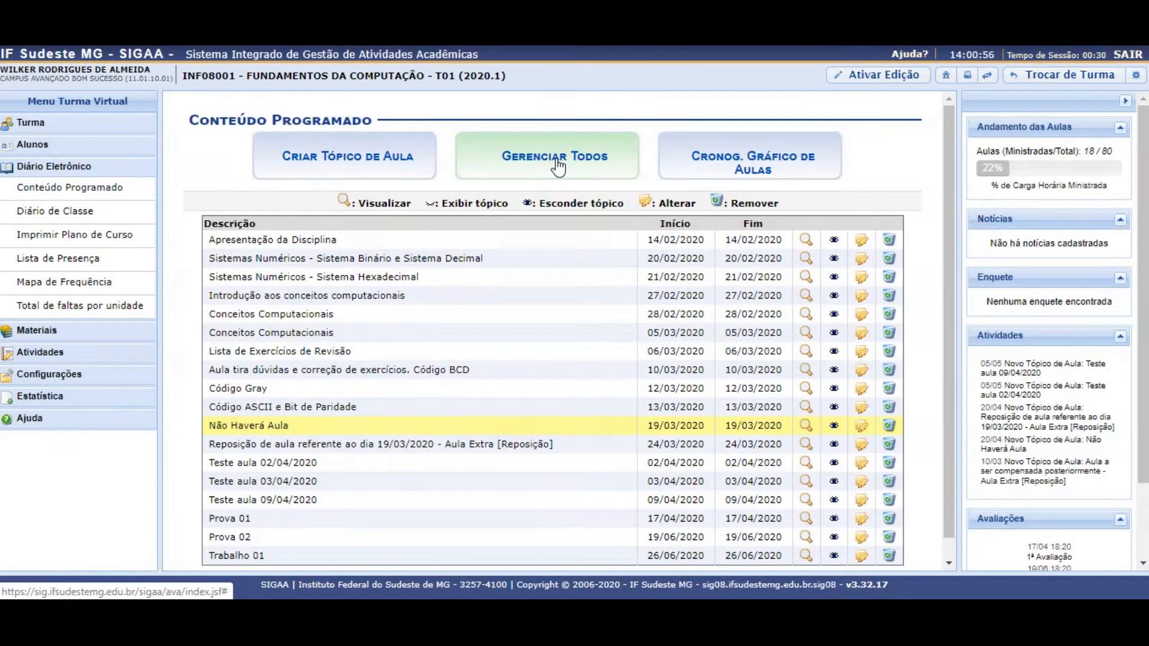
{"action": "left_click", "coordinate": [558, 167]}
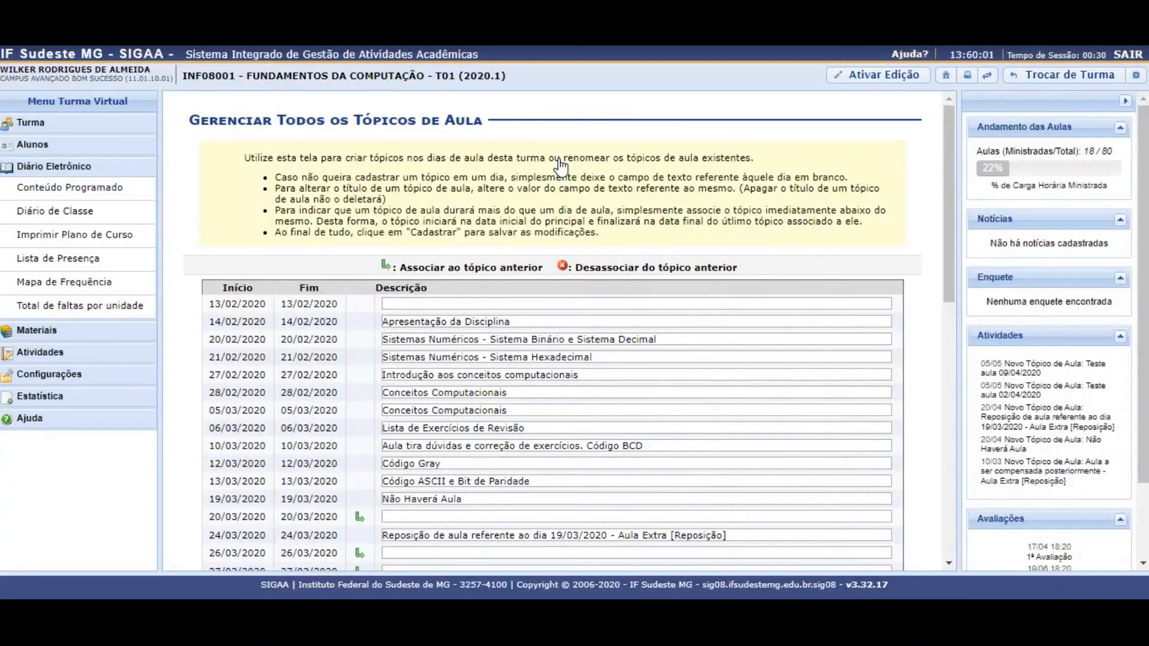
{"action": "left_click_drag", "start_coordinate": [949, 243], "coordinate": [945, 343]}
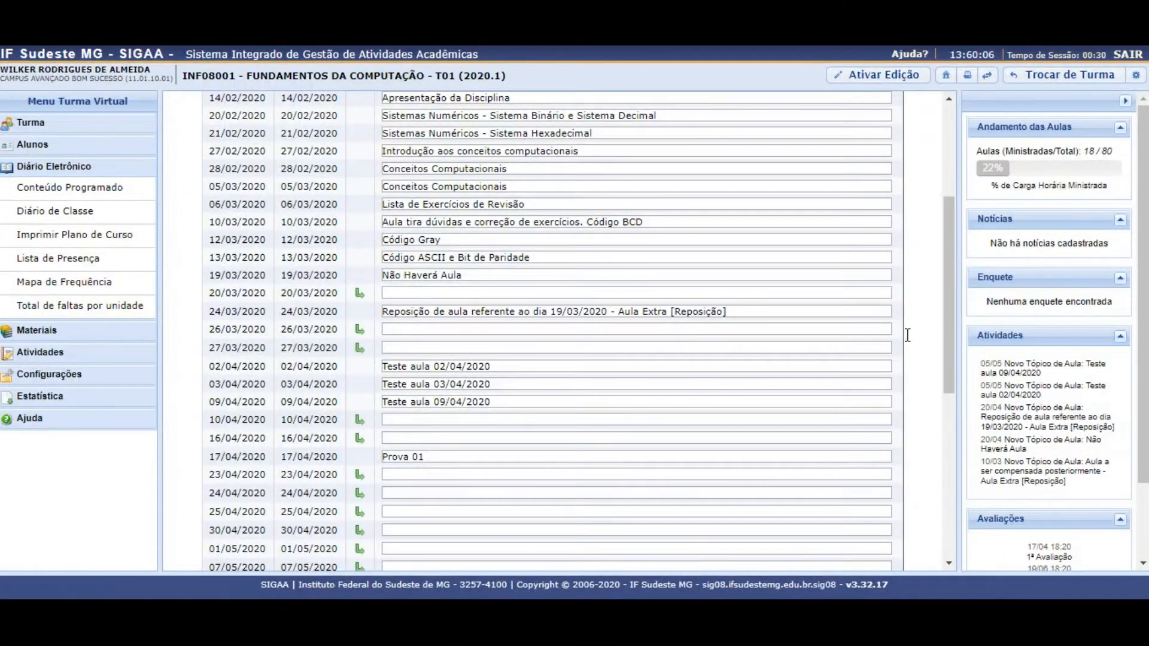
{"action": "left_click_drag", "start_coordinate": [942, 345], "coordinate": [669, 375]}
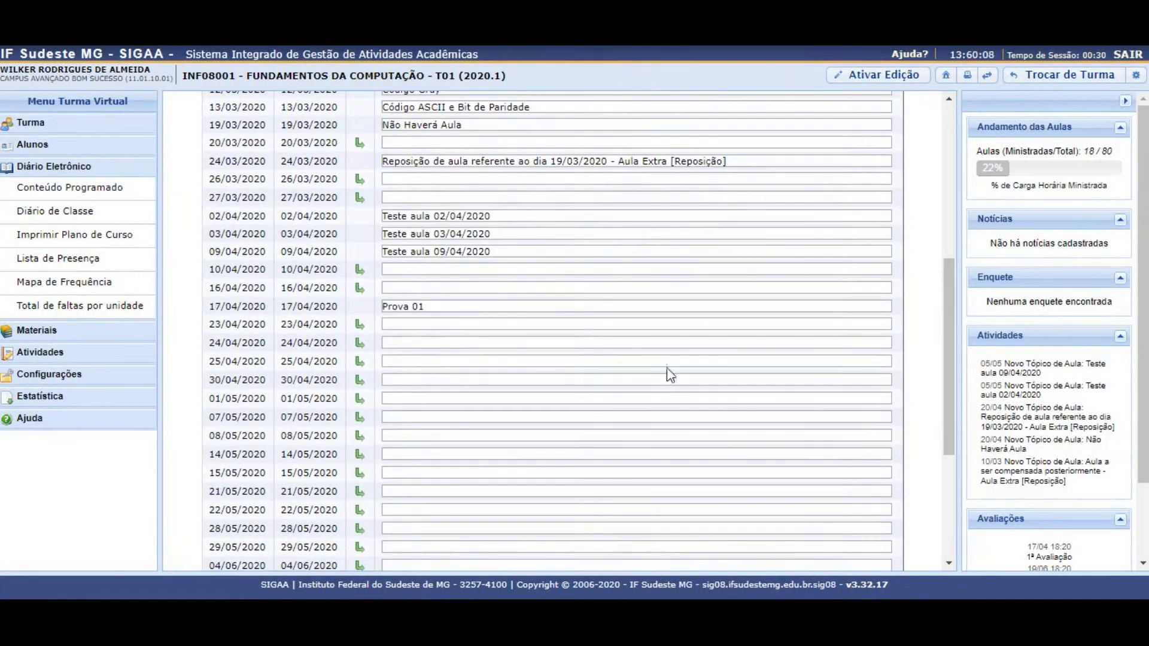
Step: Enter "Teste aula 10/04/2020" as the description for the 10/04/2020 lesson
{"action": "left_click", "coordinate": [451, 268]}
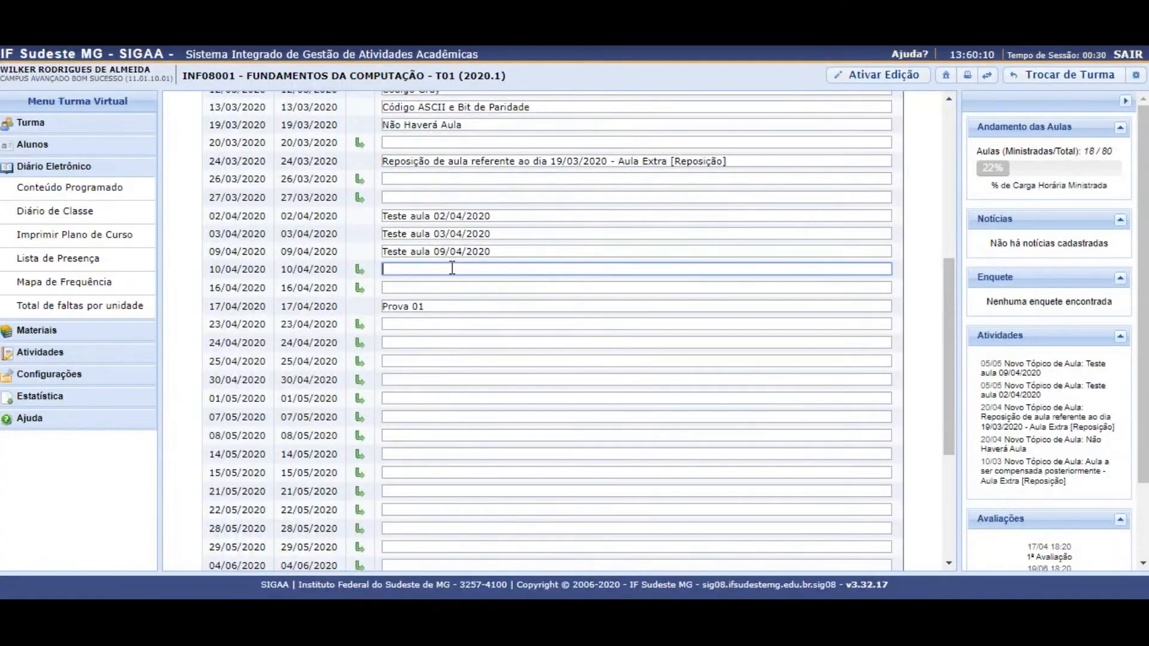
{"action": "left_click", "coordinate": [556, 335]}
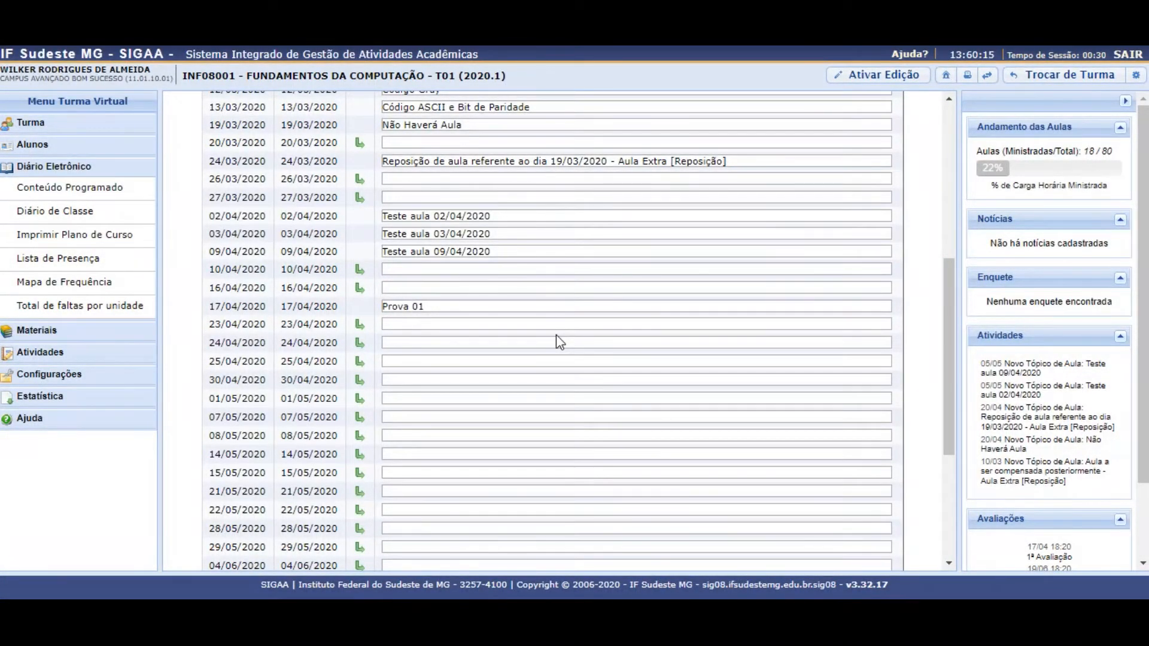
{"action": "left_click", "coordinate": [467, 270]}
{"action": "type", "text": "Te"}
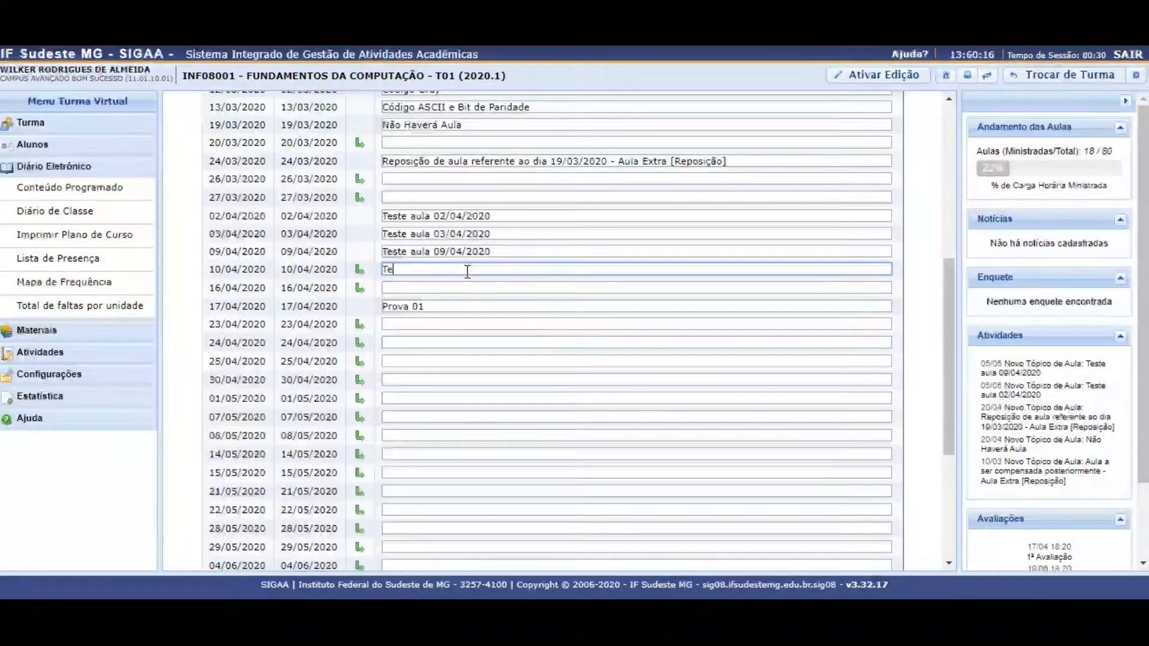
{"action": "type", "text": "ste aula 10/04/2020"}
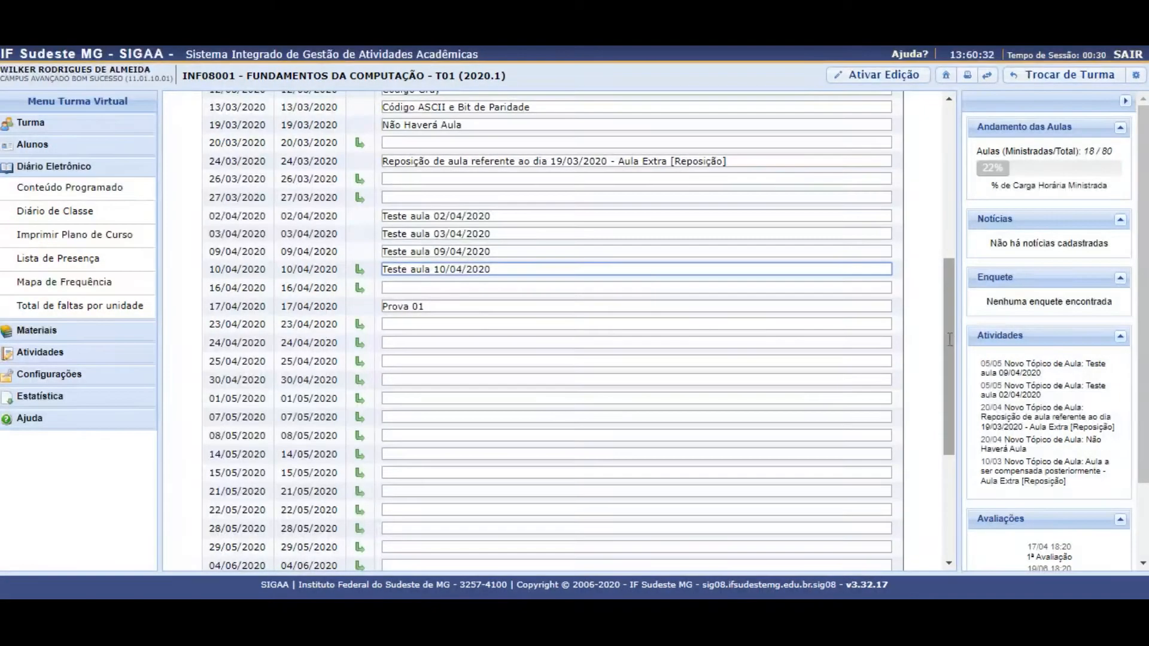
Step: Save the bulk topic registration and check the "Teste aula 10/04/2020" entry in the Conteúdo Programado list
{"action": "left_click_drag", "start_coordinate": [949, 339], "coordinate": [949, 467]}
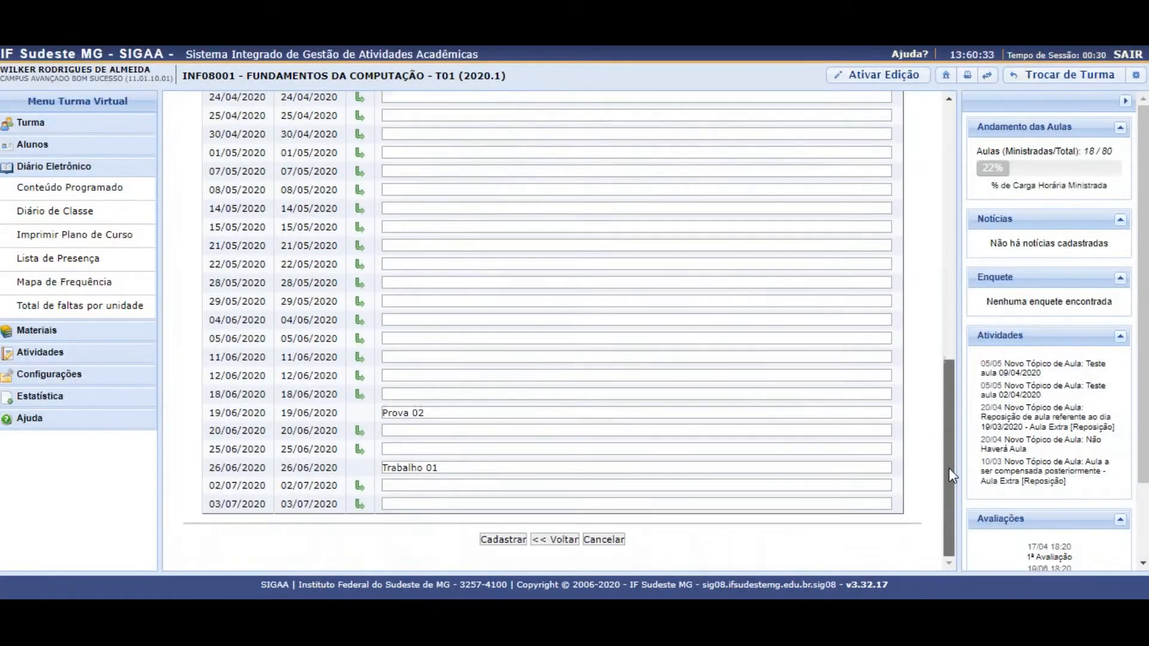
{"action": "left_click", "coordinate": [487, 540]}
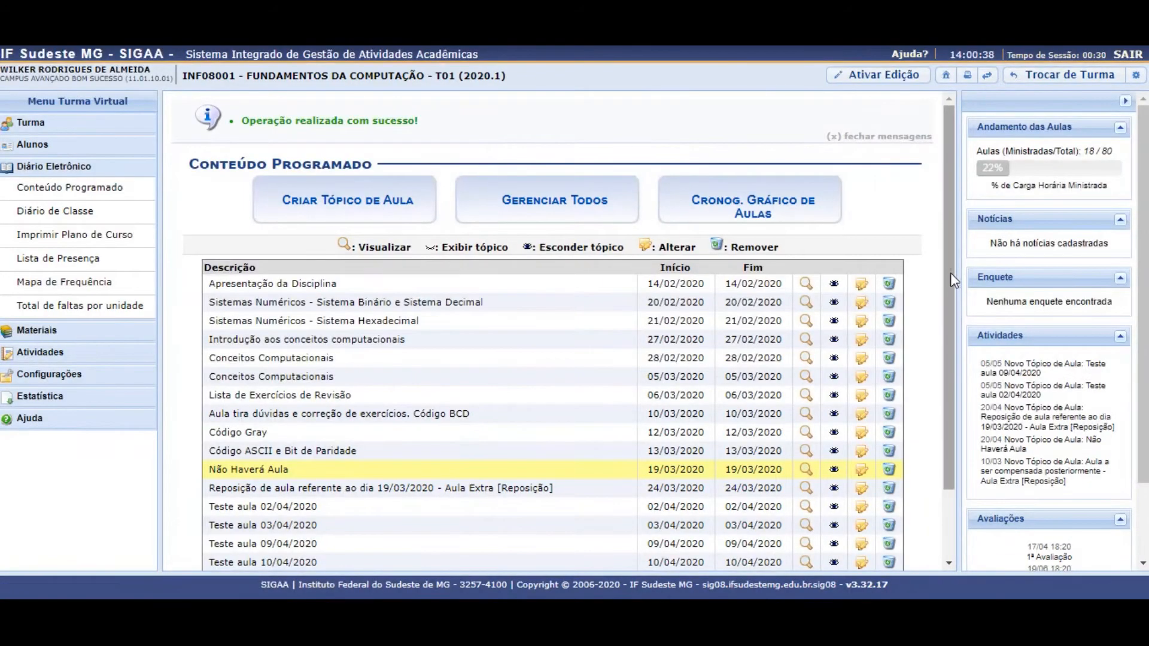
{"action": "left_click_drag", "start_coordinate": [952, 281], "coordinate": [946, 413]}
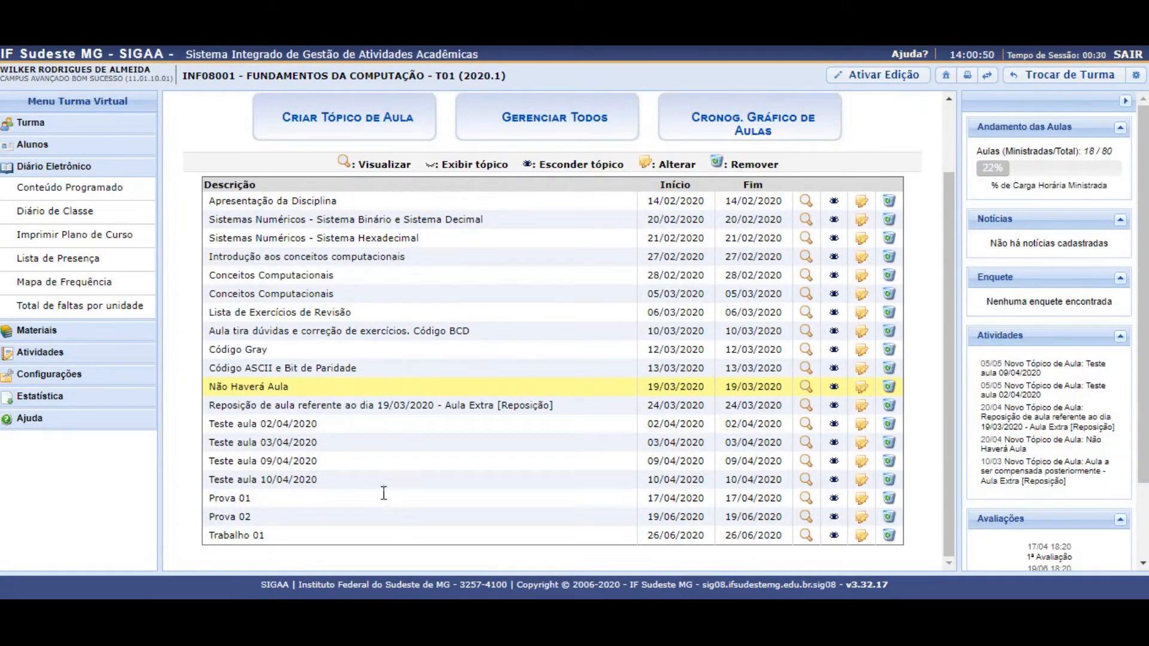
{"action": "left_click_drag", "start_coordinate": [212, 482], "coordinate": [907, 486]}
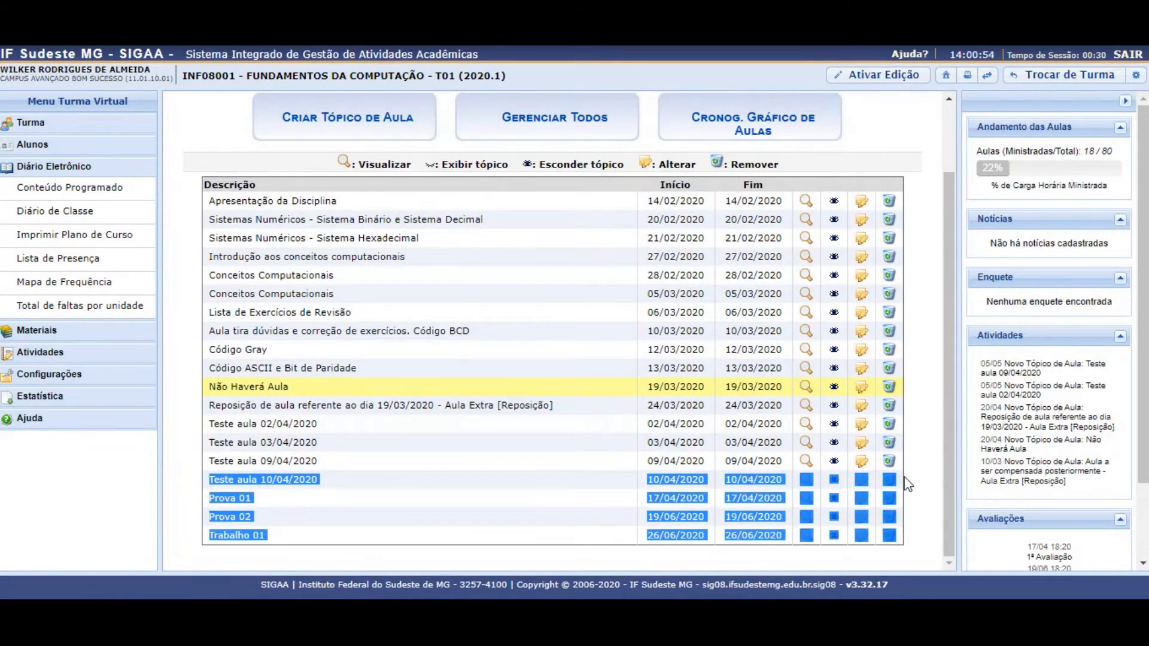
{"action": "left_click", "coordinate": [267, 483]}
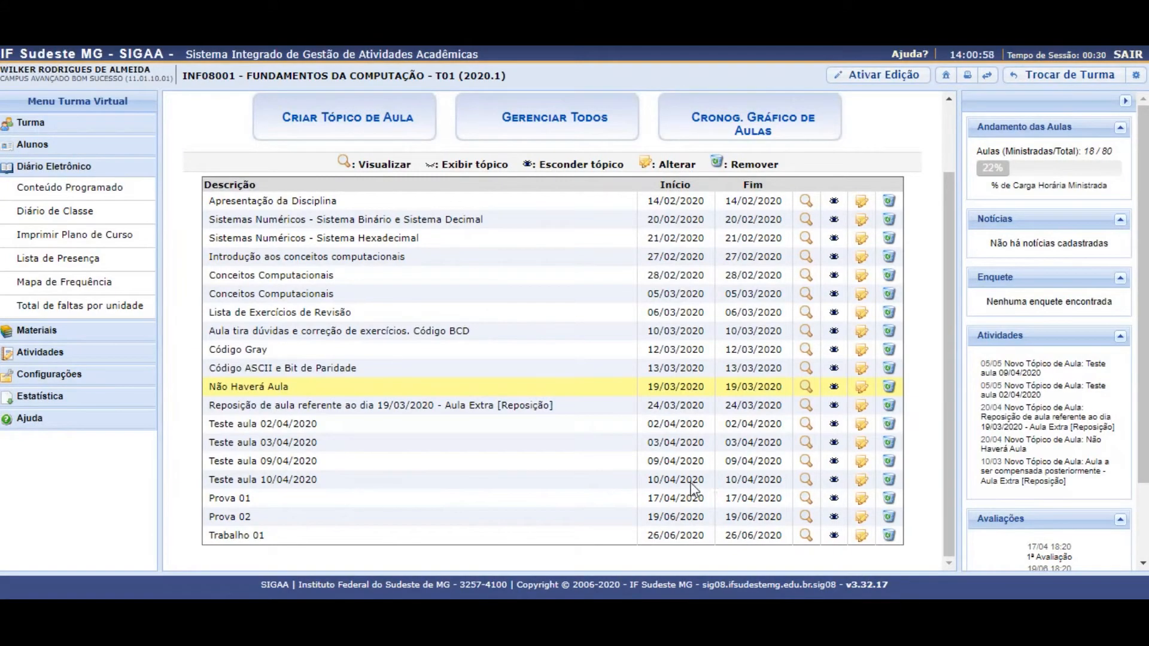
Step: Hide the topic "Teste aula 10/04/2020" from students and find it on the class's main page
{"action": "left_click", "coordinate": [835, 483]}
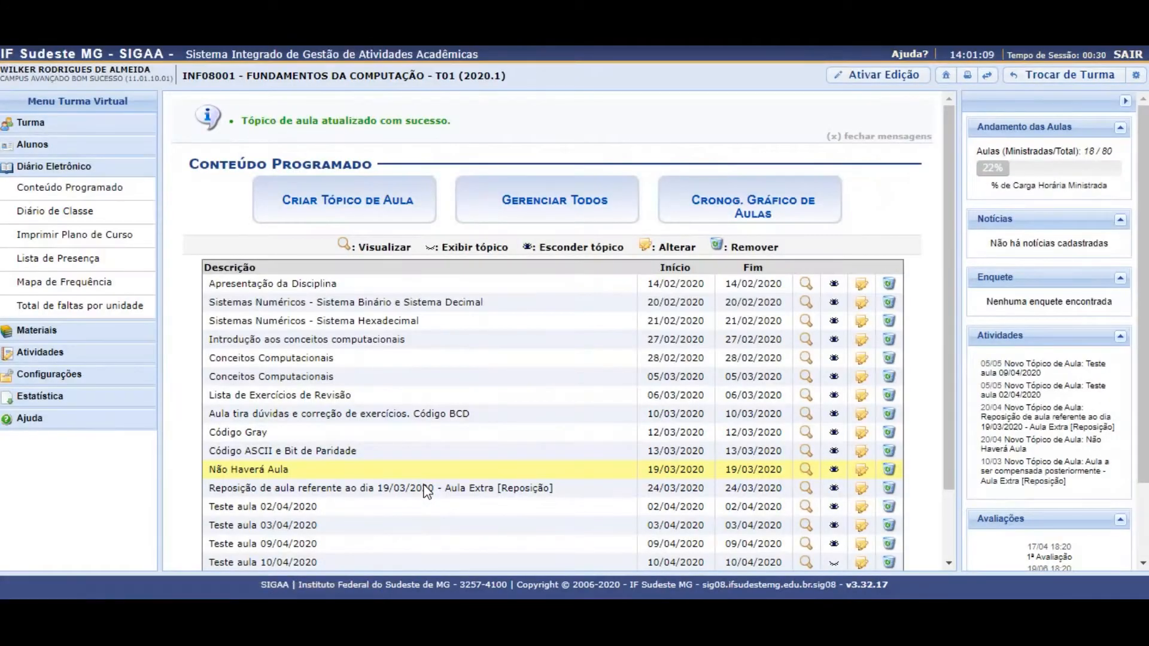
{"action": "scroll", "coordinate": [902, 359], "scroll_direction": "down", "scroll_amount": 3}
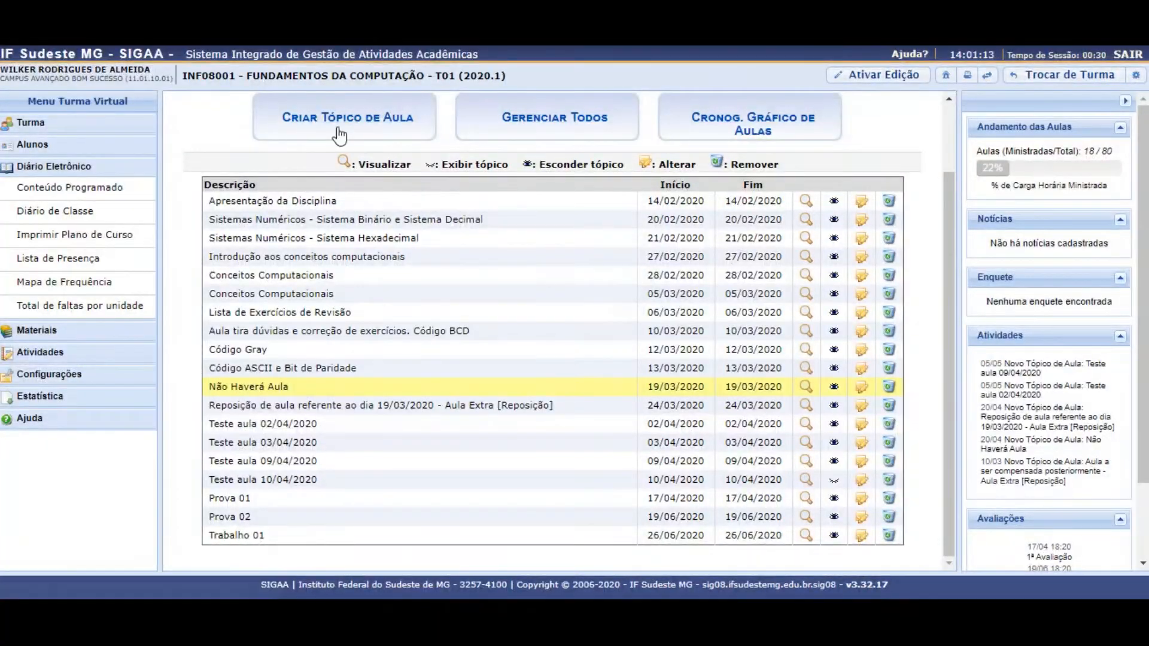
{"action": "left_click", "coordinate": [21, 123]}
{"action": "left_click", "coordinate": [47, 145]}
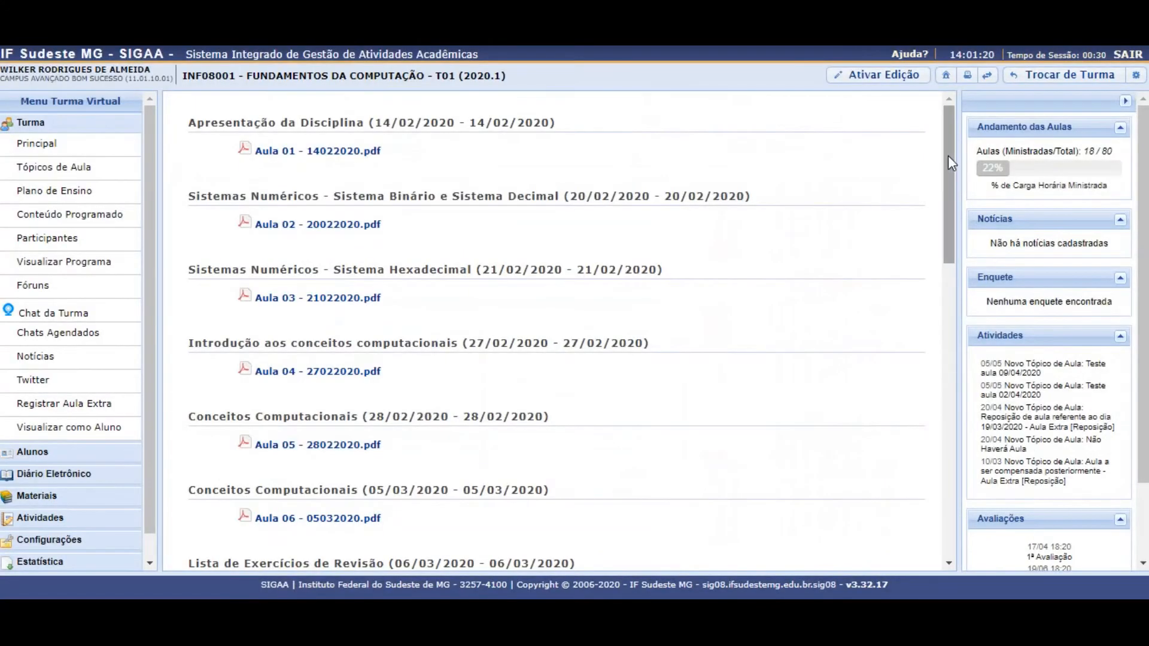
{"action": "left_click_drag", "start_coordinate": [948, 155], "coordinate": [908, 514]}
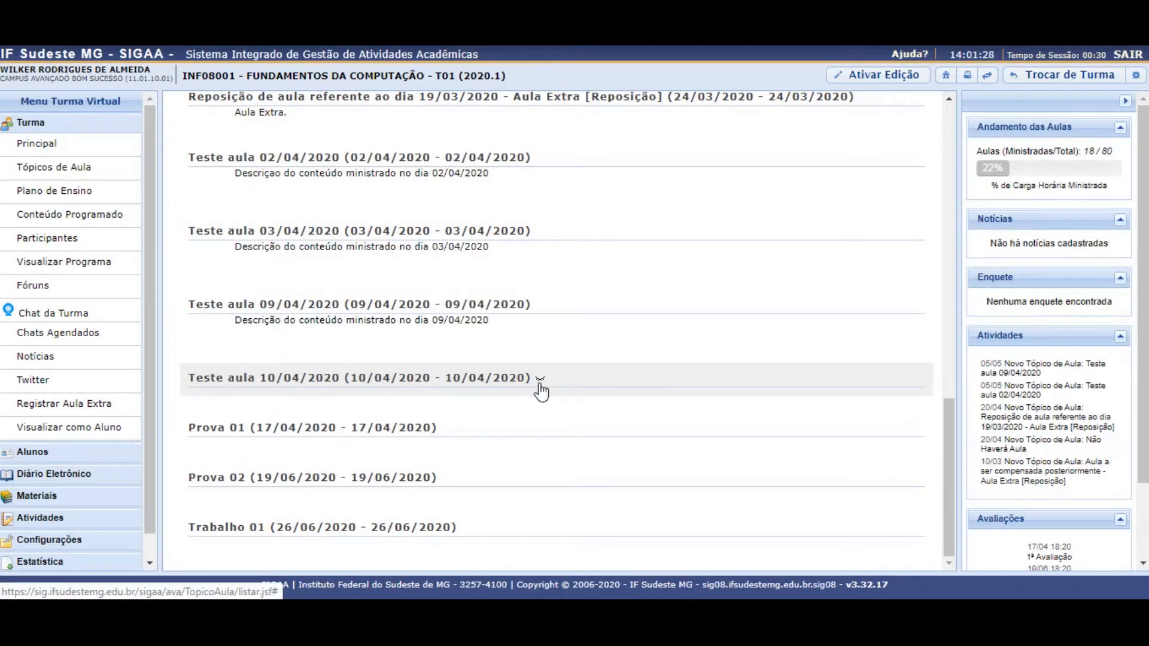
Step: View the class as a student to check the hidden 10/04/2020 topic, and return to the teacher view
{"action": "left_click", "coordinate": [51, 438]}
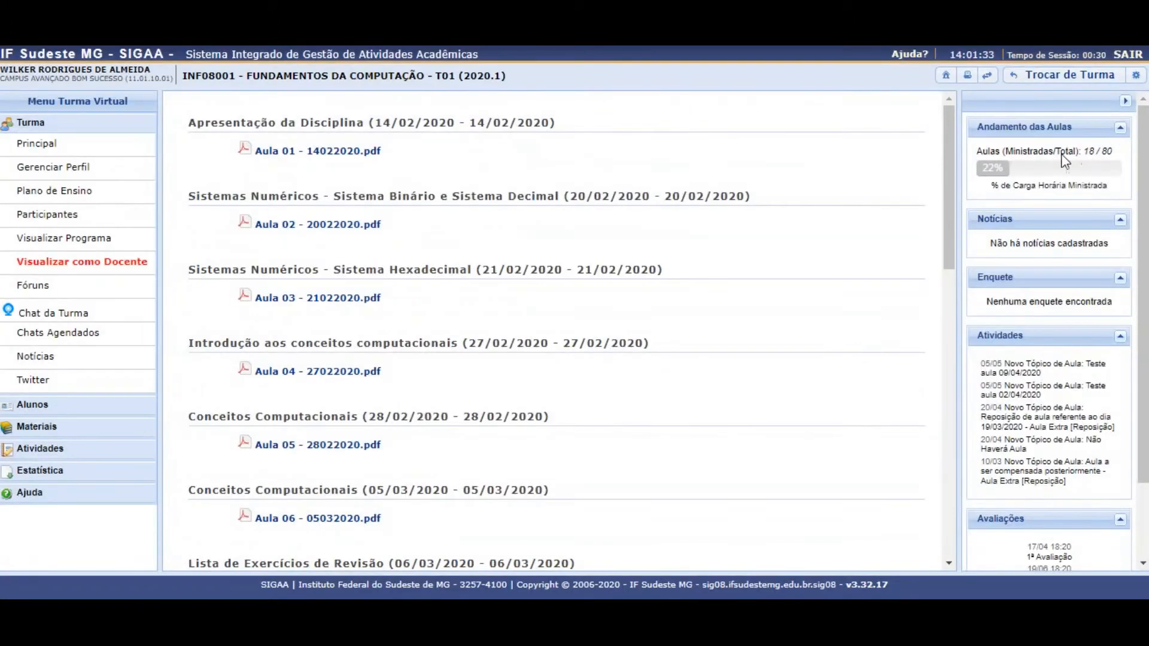
{"action": "left_click_drag", "start_coordinate": [953, 161], "coordinate": [931, 516]}
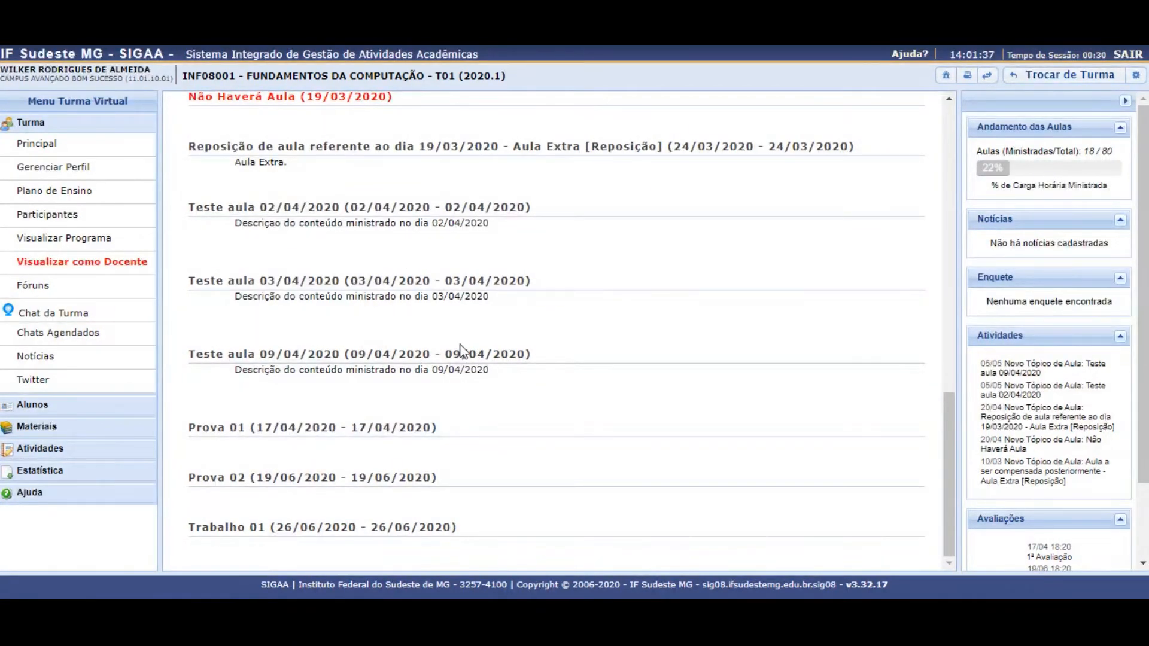
{"action": "left_click", "coordinate": [55, 269]}
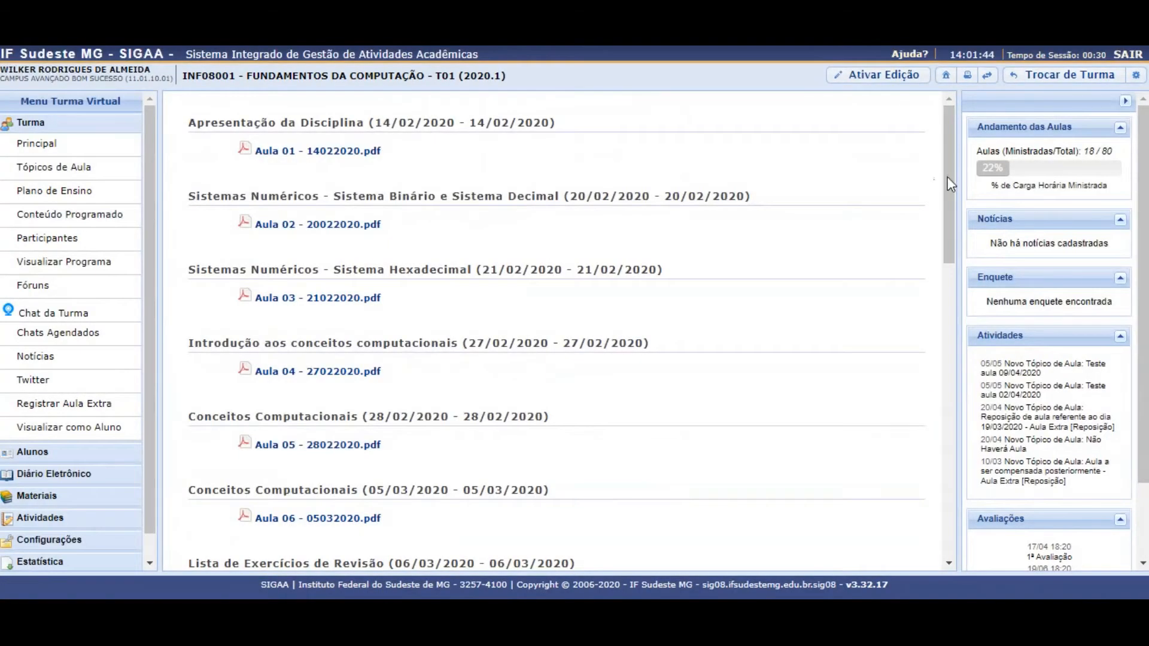
Step: Make "Teste aula 10/04/2020" visible to students from the main page, check it in the student view, and return to the teacher view
{"action": "left_click_drag", "start_coordinate": [948, 180], "coordinate": [951, 550]}
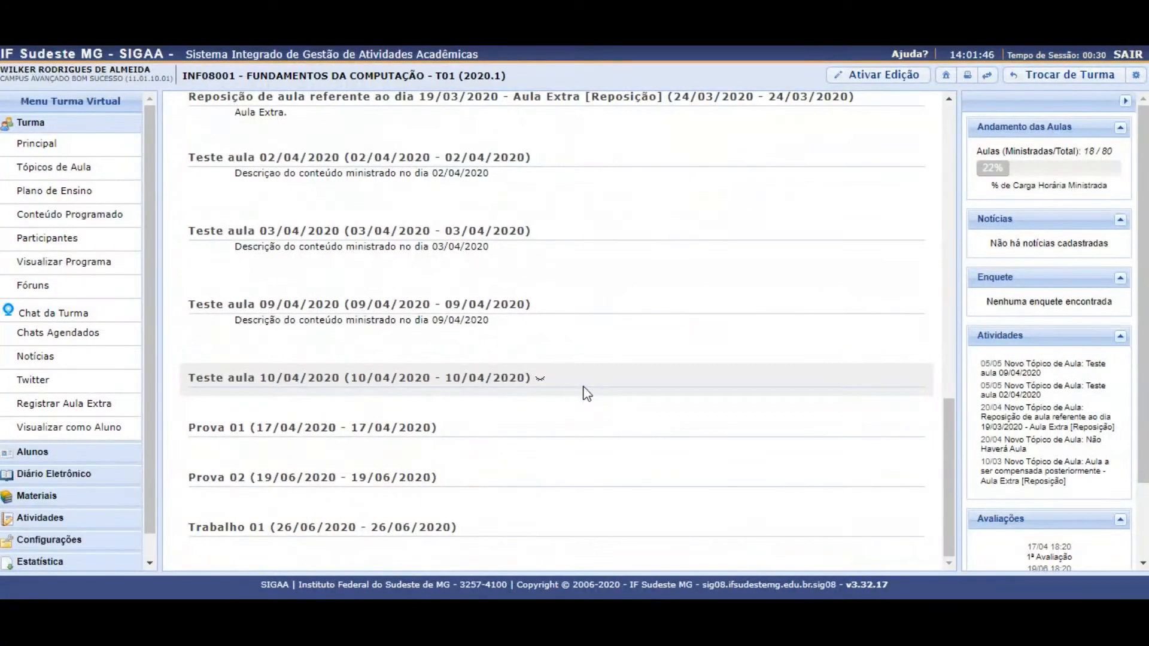
{"action": "left_click", "coordinate": [542, 380]}
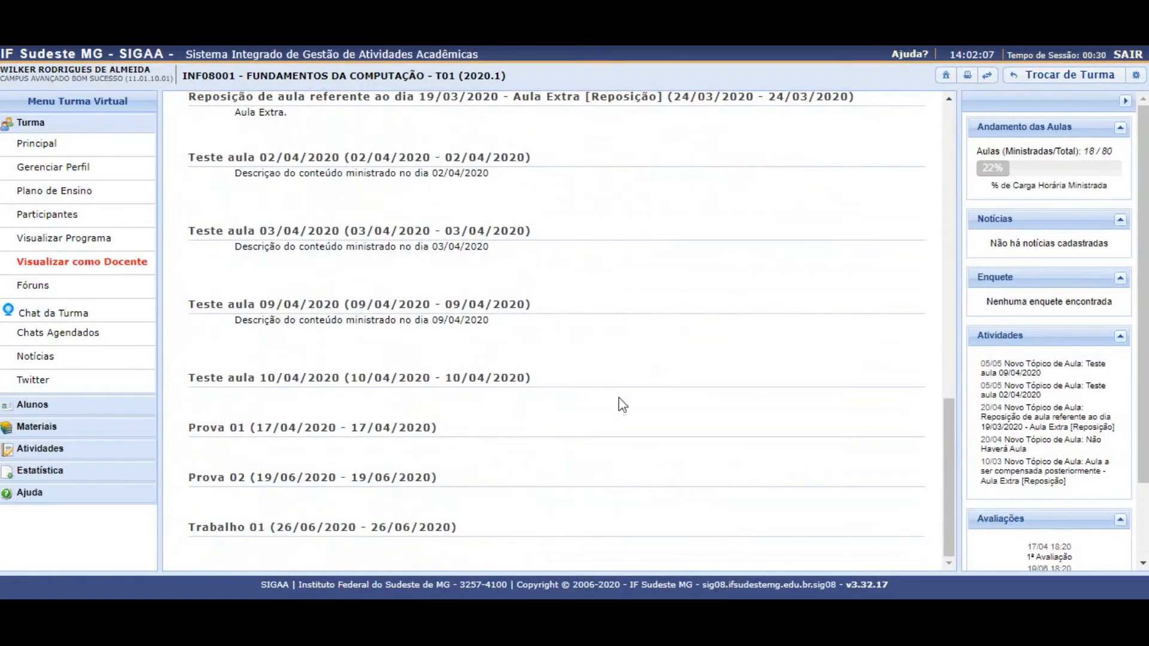
{"action": "left_click", "coordinate": [88, 270]}
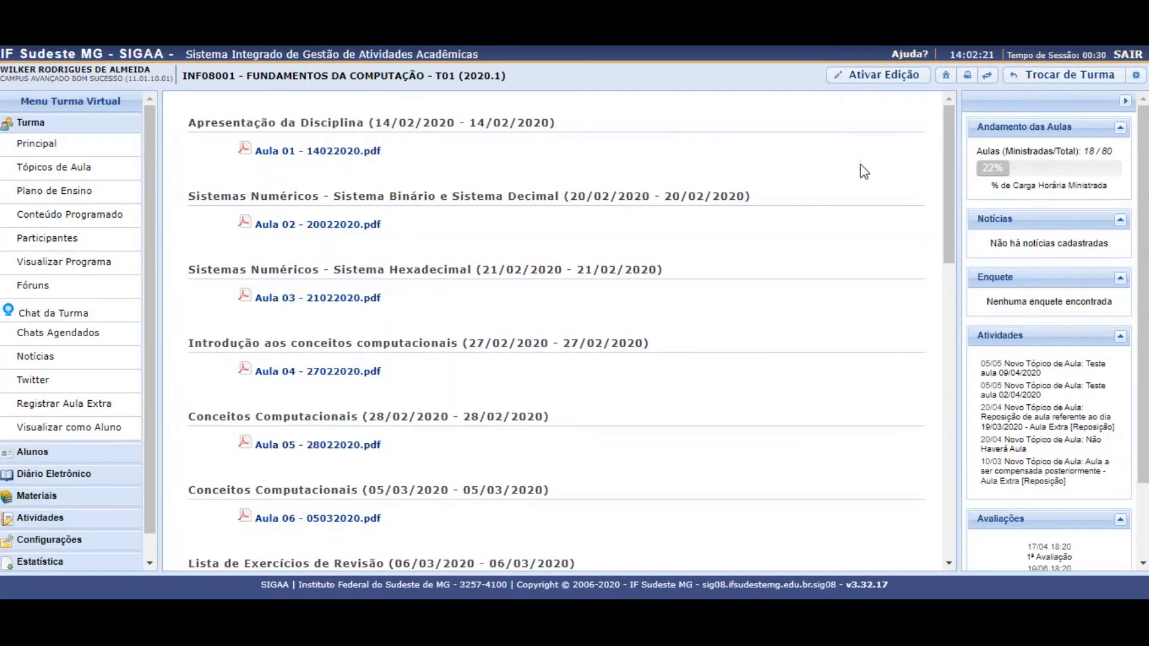
Step: Activate edit mode on the class's main page and hide the 09/04/2020 and 10/04/2020 topics from students
{"action": "left_click", "coordinate": [873, 82]}
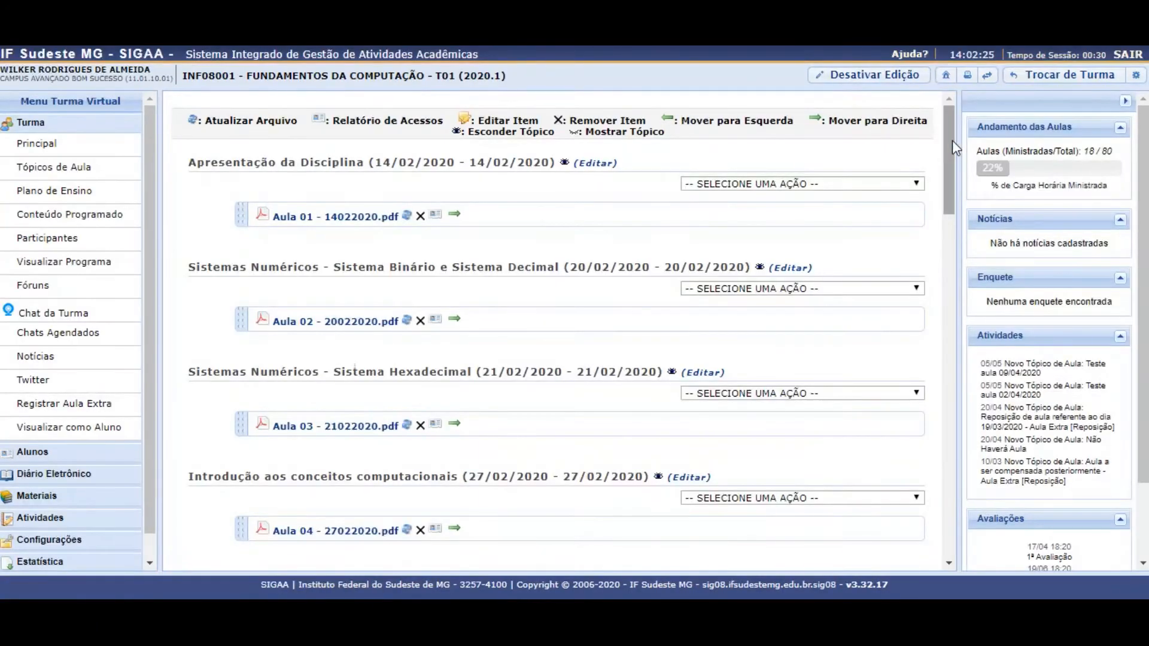
{"action": "left_click_drag", "start_coordinate": [952, 140], "coordinate": [925, 475]}
{"action": "scroll", "coordinate": [925, 484], "scroll_direction": "up", "scroll_amount": 3}
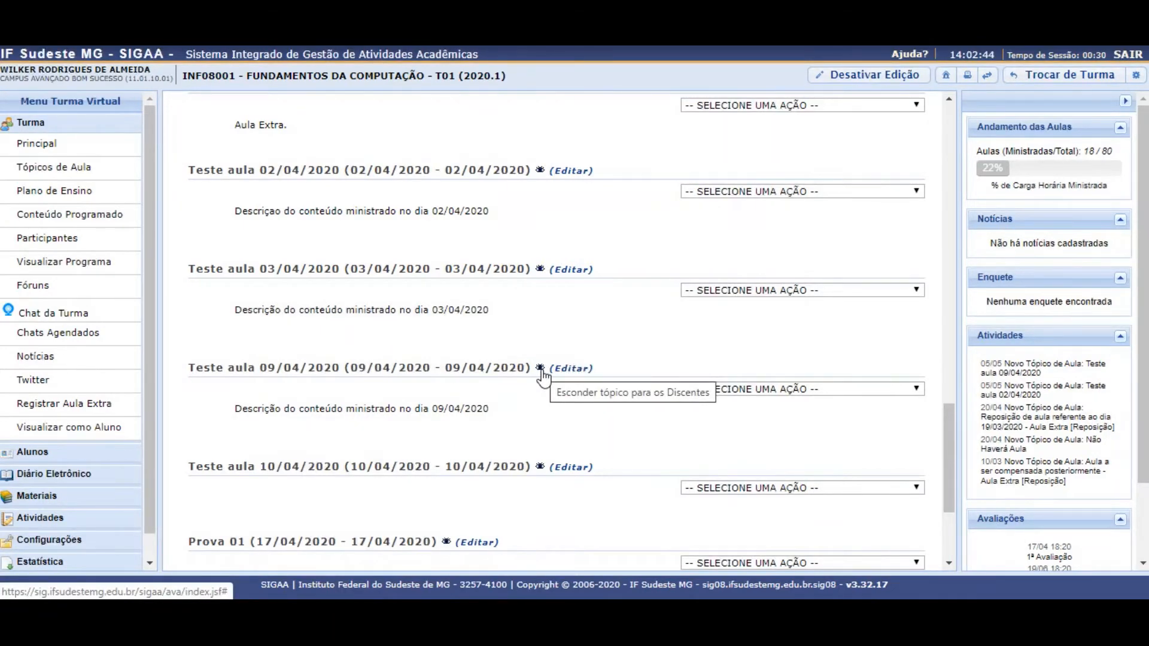
{"action": "left_click", "coordinate": [539, 468]}
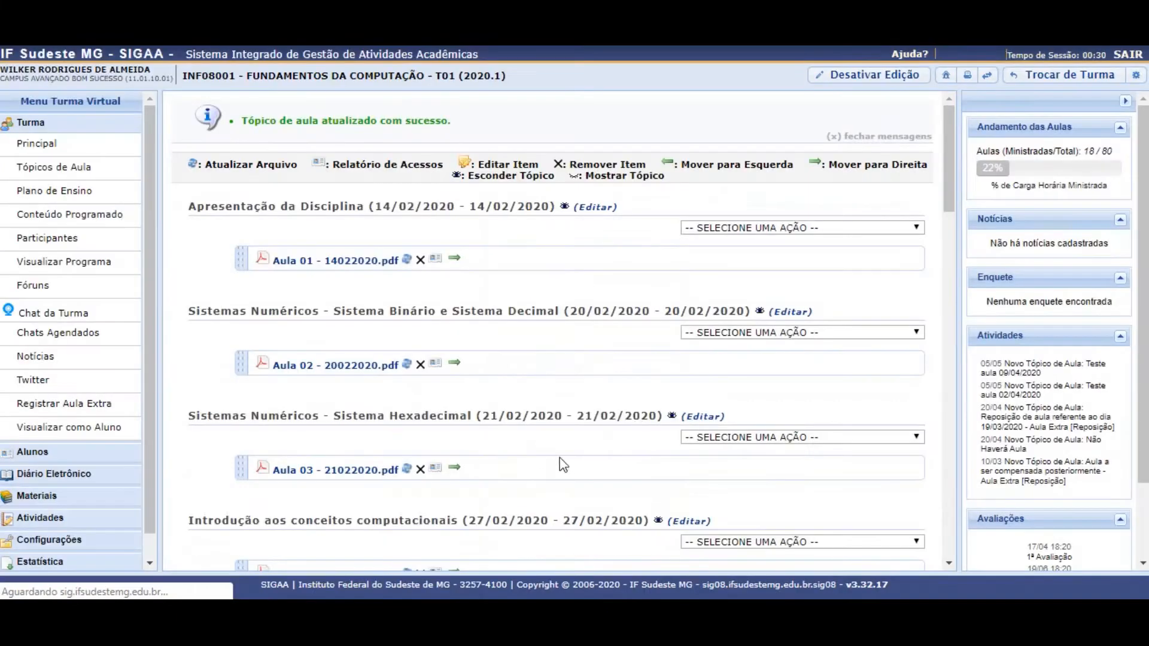
{"action": "left_click_drag", "start_coordinate": [952, 185], "coordinate": [913, 507]}
{"action": "left_click", "coordinate": [540, 388]}
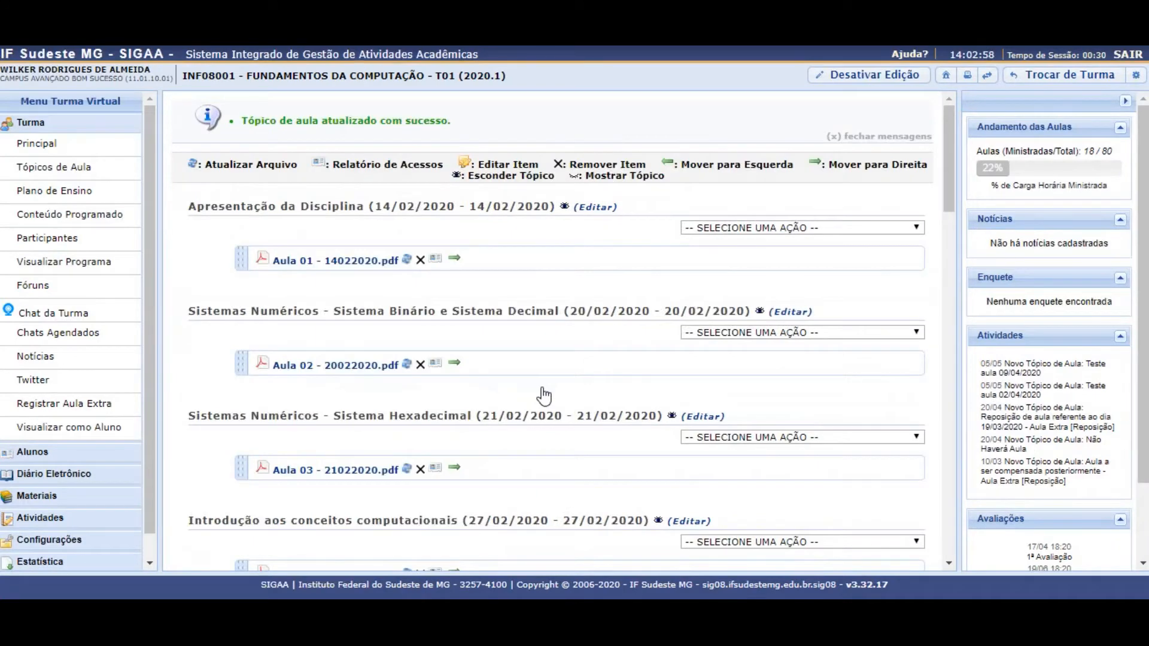
{"action": "left_click_drag", "start_coordinate": [943, 146], "coordinate": [905, 508]}
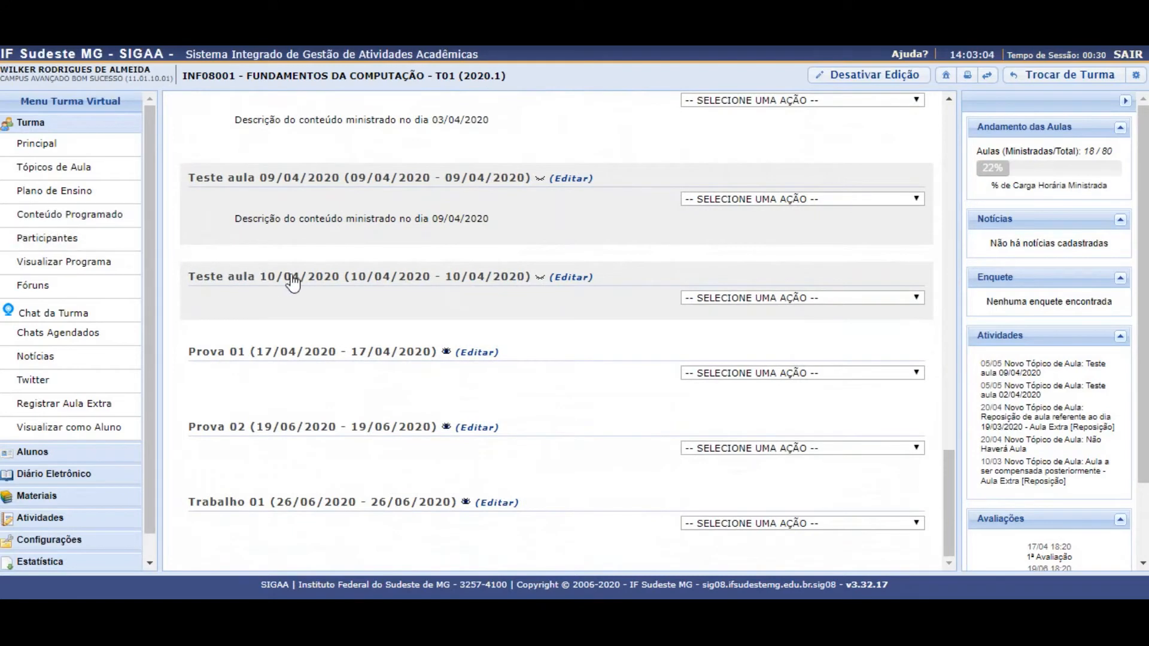
Step: Check the April topics in the student view with both test topics hidden, and switch back to the teacher view
{"action": "left_click", "coordinate": [75, 427]}
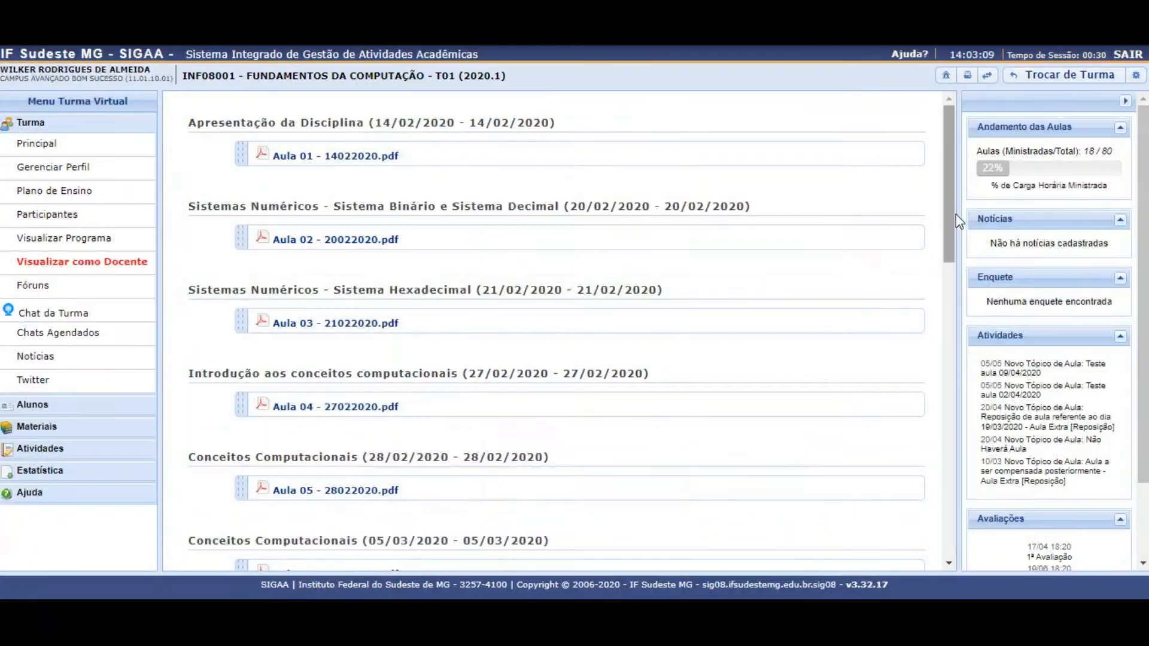
{"action": "scroll", "coordinate": [952, 228], "scroll_direction": "down", "scroll_amount": 1}
{"action": "left_click_drag", "start_coordinate": [951, 248], "coordinate": [932, 518]}
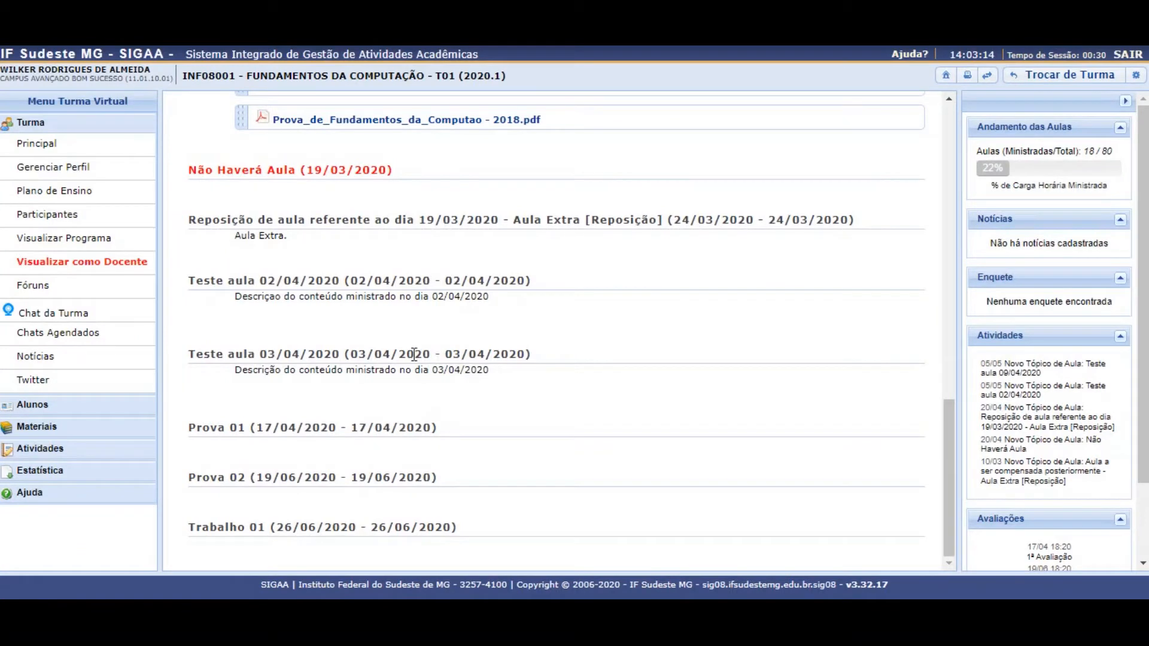
{"action": "left_click", "coordinate": [75, 271]}
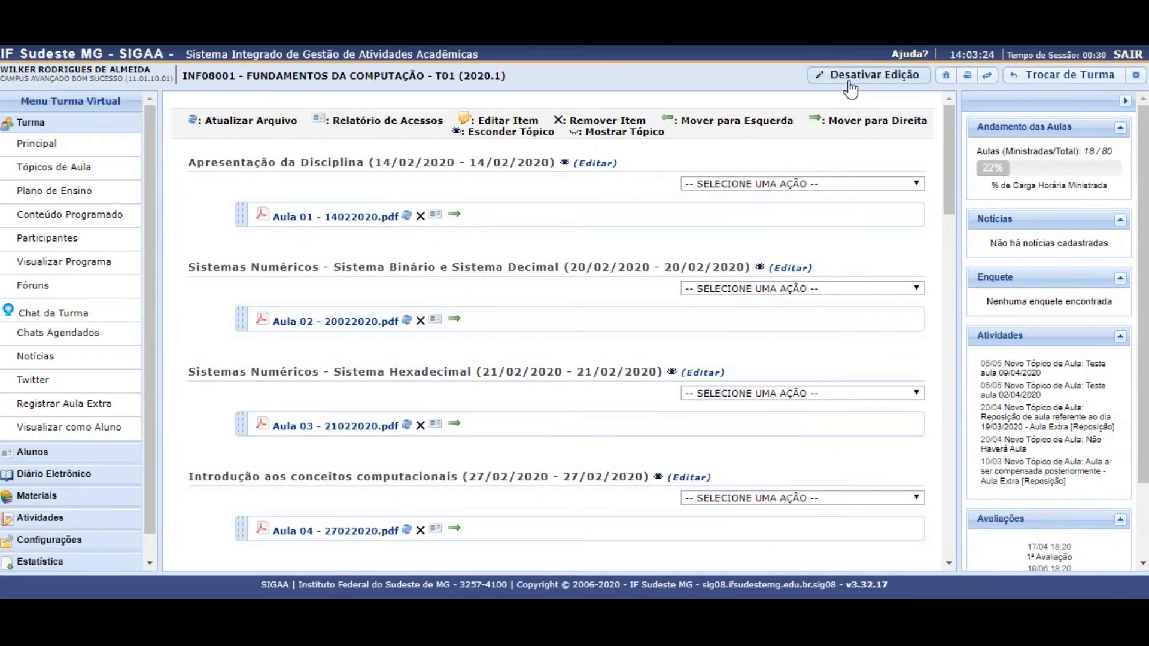
Step: Make the 09/04/2020 and 10/04/2020 topics visible to students again, using the visibility controls beside their titles
{"action": "left_click_drag", "start_coordinate": [948, 154], "coordinate": [935, 481]}
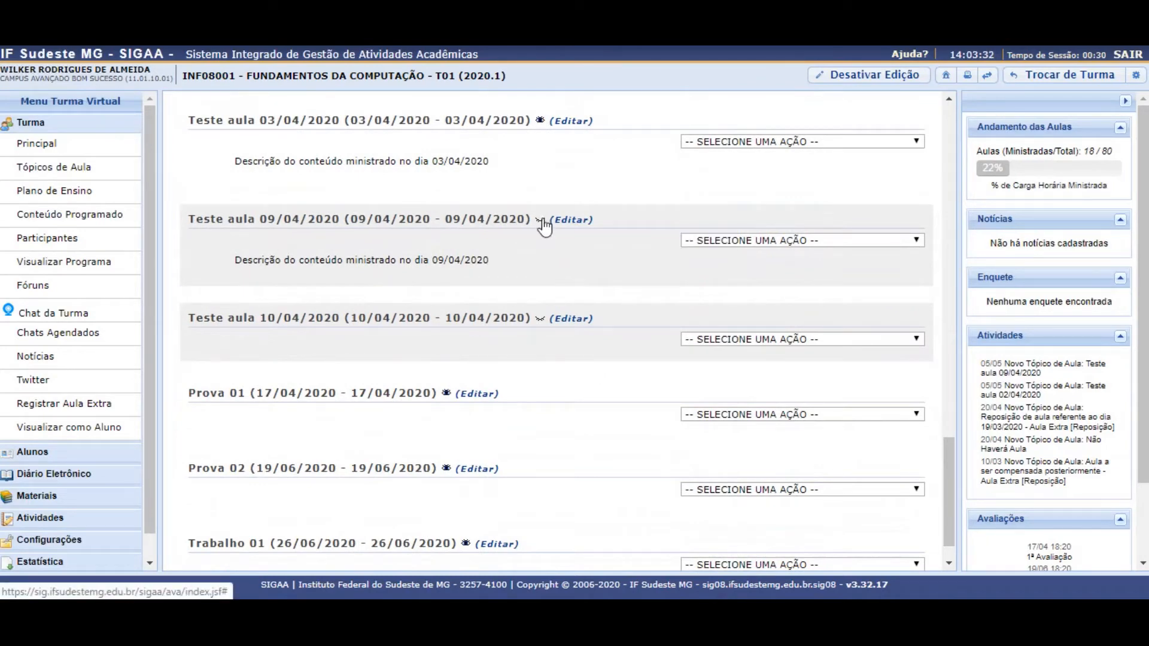
{"action": "left_click", "coordinate": [540, 323]}
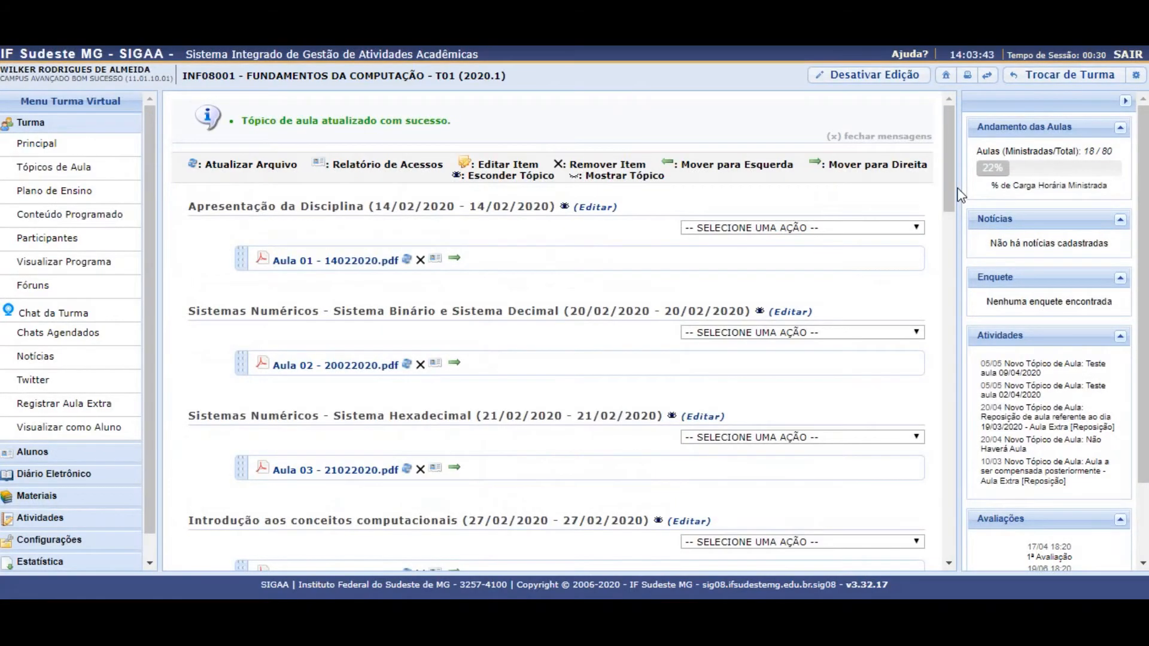
{"action": "left_click_drag", "start_coordinate": [949, 201], "coordinate": [967, 577]}
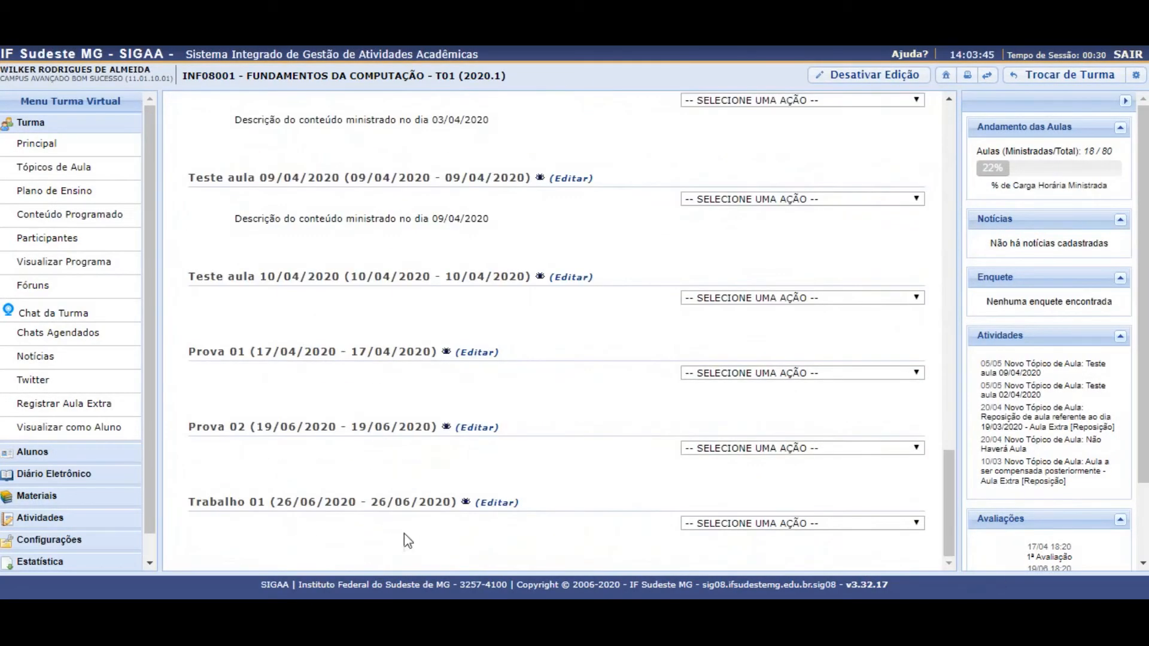
Step: View the class as a student to check the redisplayed 09/04/2020 and 10/04/2020 topics, and return to the teacher view
{"action": "left_click", "coordinate": [46, 432]}
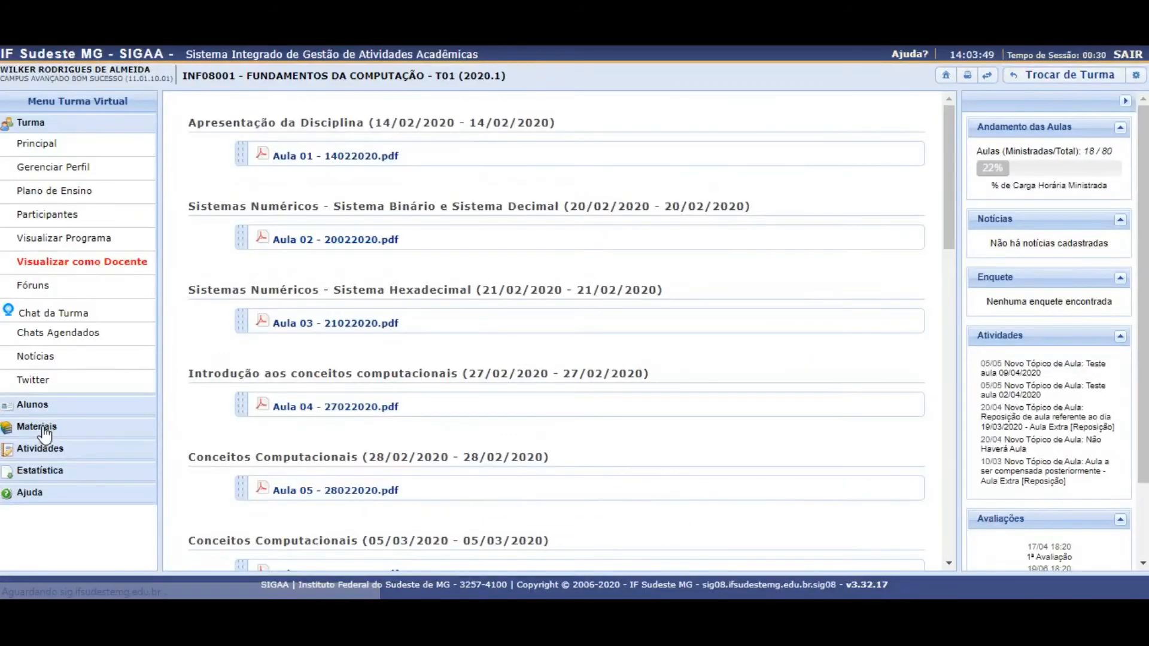
{"action": "left_click_drag", "start_coordinate": [945, 185], "coordinate": [964, 554]}
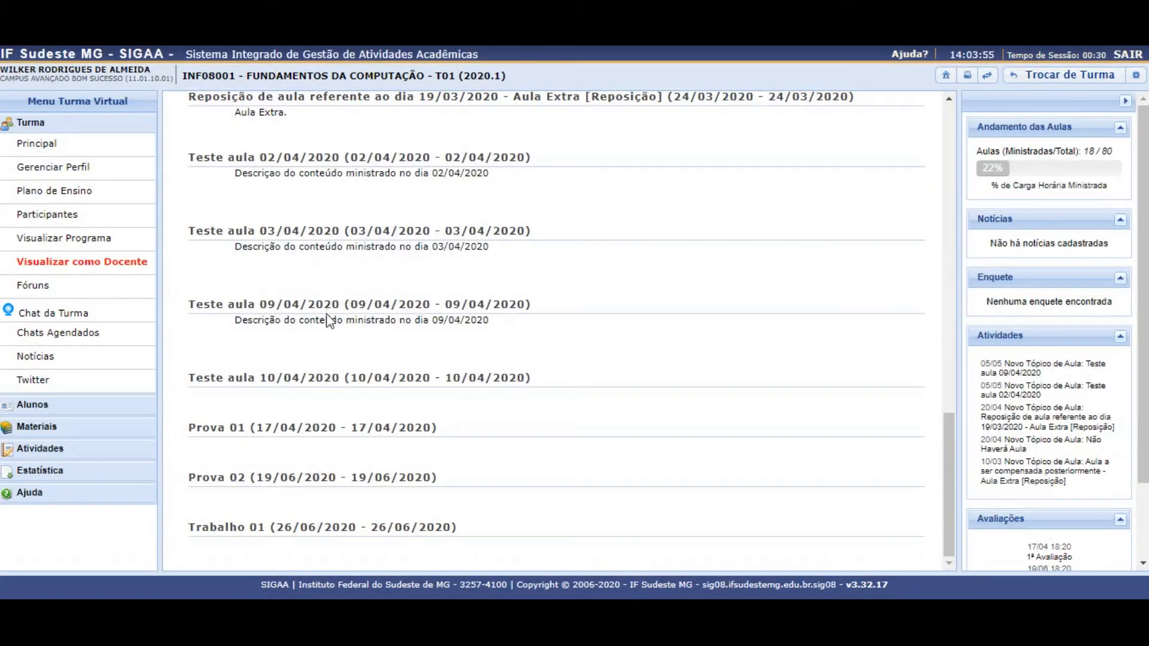
{"action": "left_click_drag", "start_coordinate": [953, 453], "coordinate": [950, 107]}
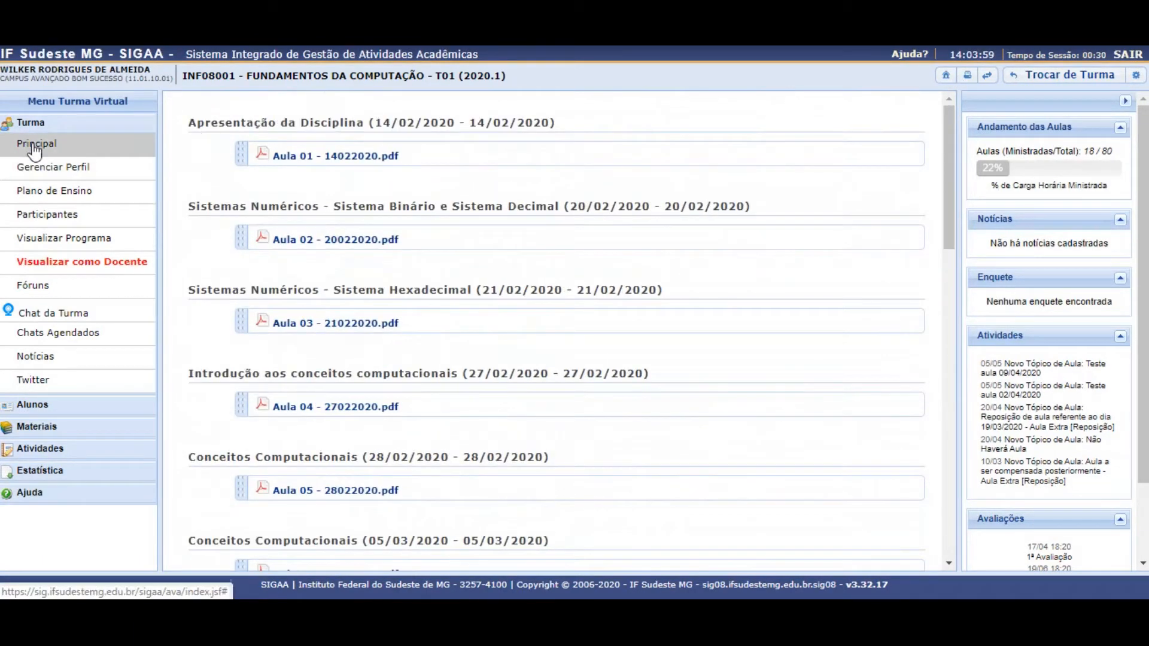
{"action": "left_click", "coordinate": [87, 266]}
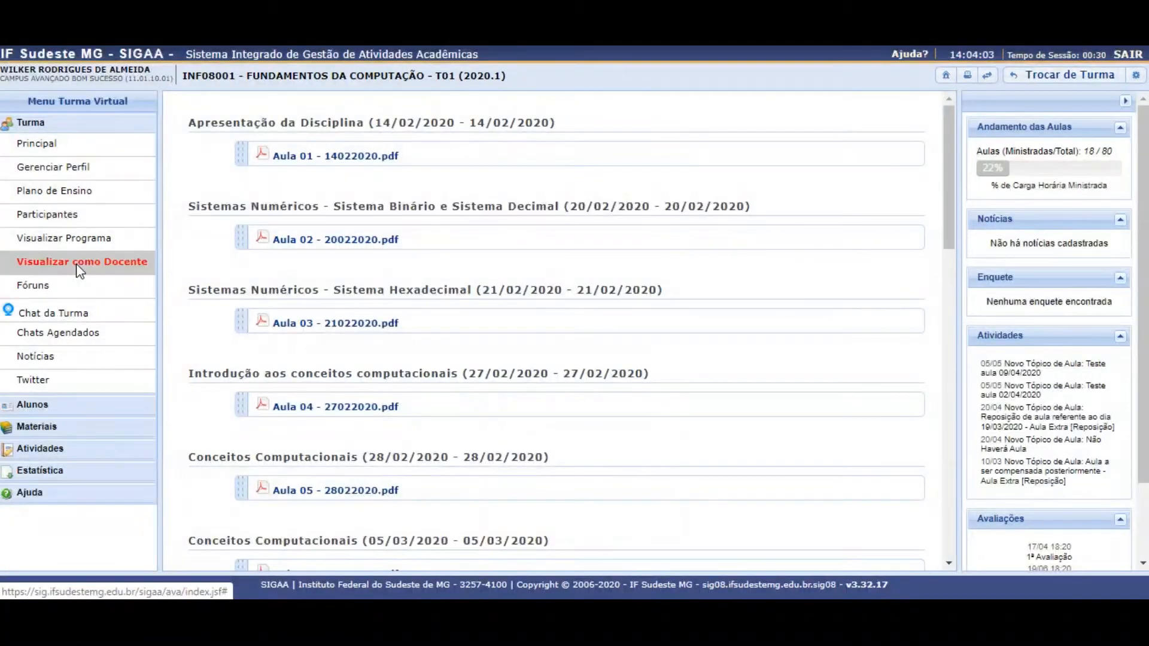
{"action": "left_click", "coordinate": [78, 271]}
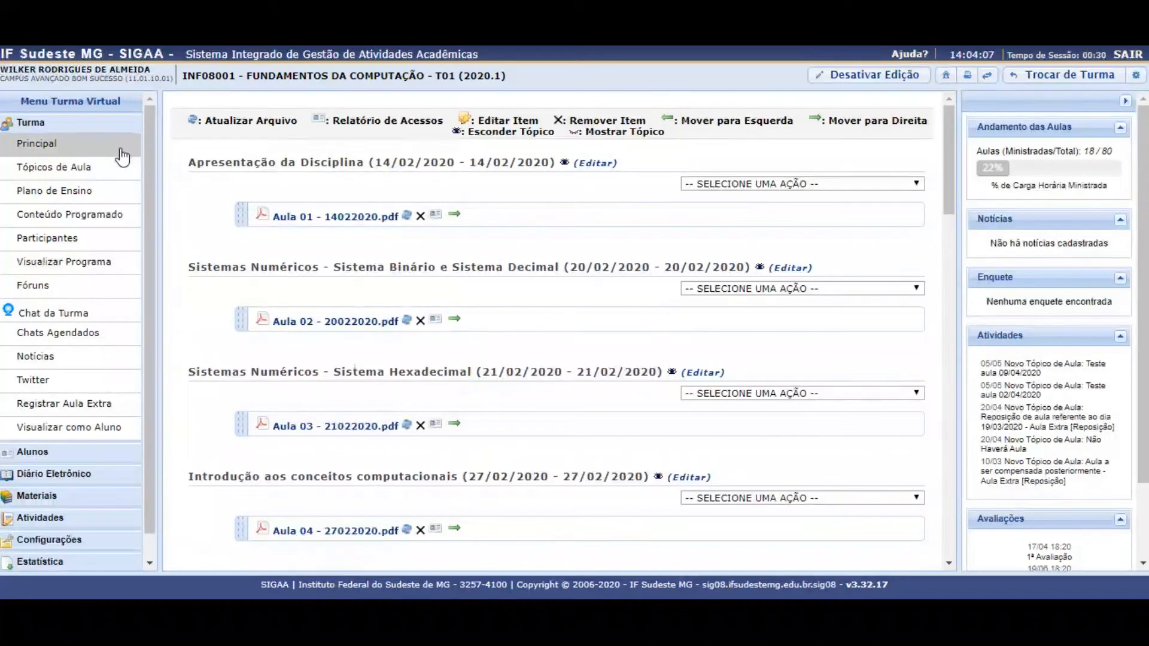
Step: Edit the 10/04/2020 topic from the class-topic list, adding the content "Descrição do conteúdo ministrado no dia 10/04/2020", and save the update
{"action": "left_click", "coordinate": [83, 178]}
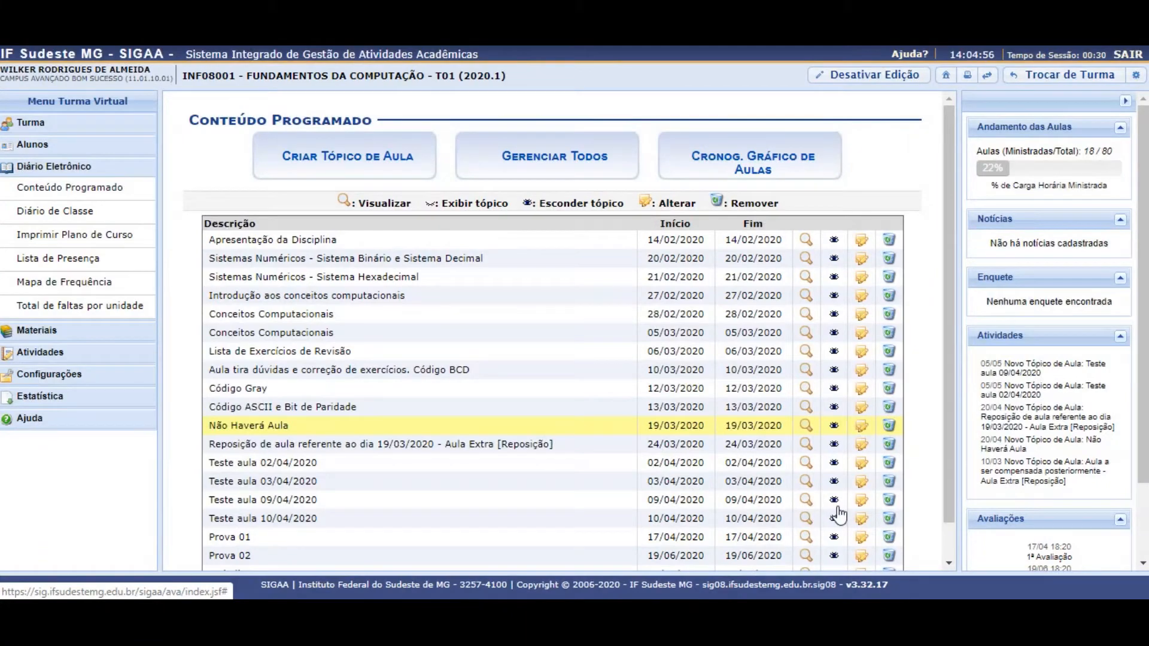
{"action": "scroll", "coordinate": [950, 362], "scroll_direction": "down", "scroll_amount": 2}
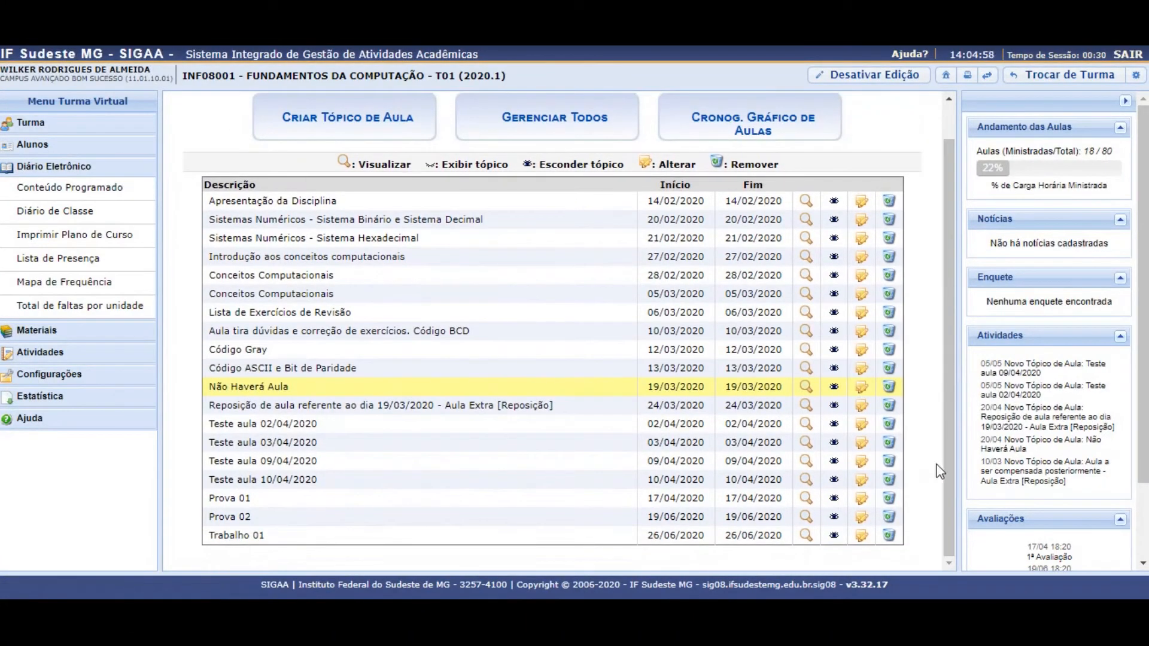
{"action": "left_click", "coordinate": [861, 482]}
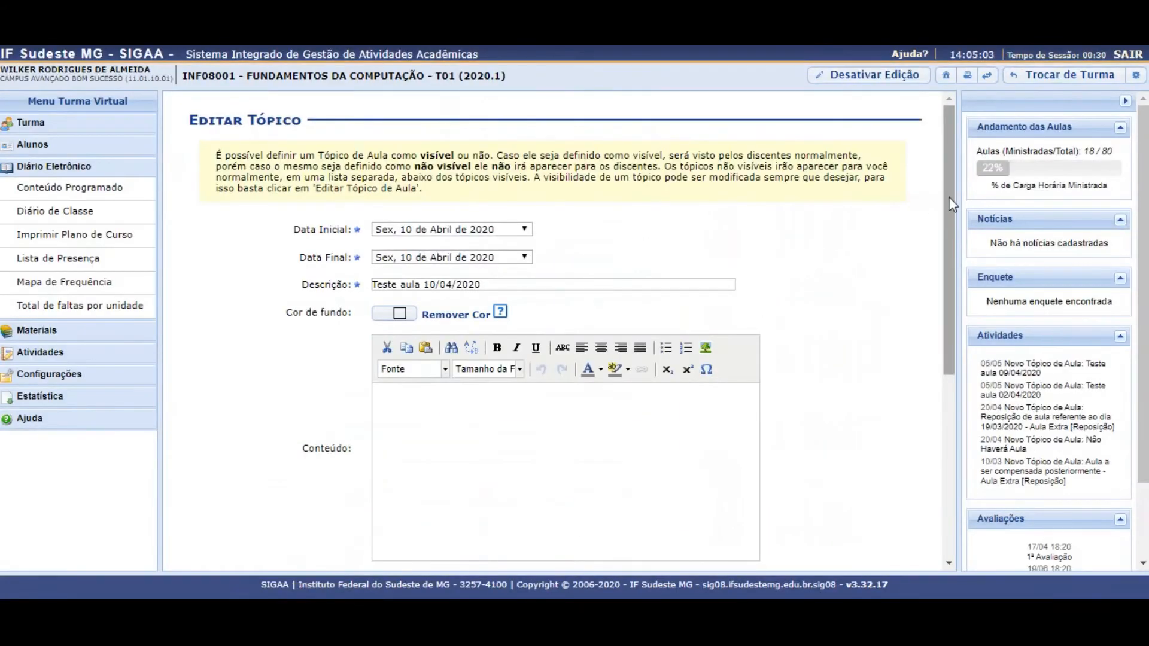
{"action": "left_click_drag", "start_coordinate": [949, 201], "coordinate": [914, 174]}
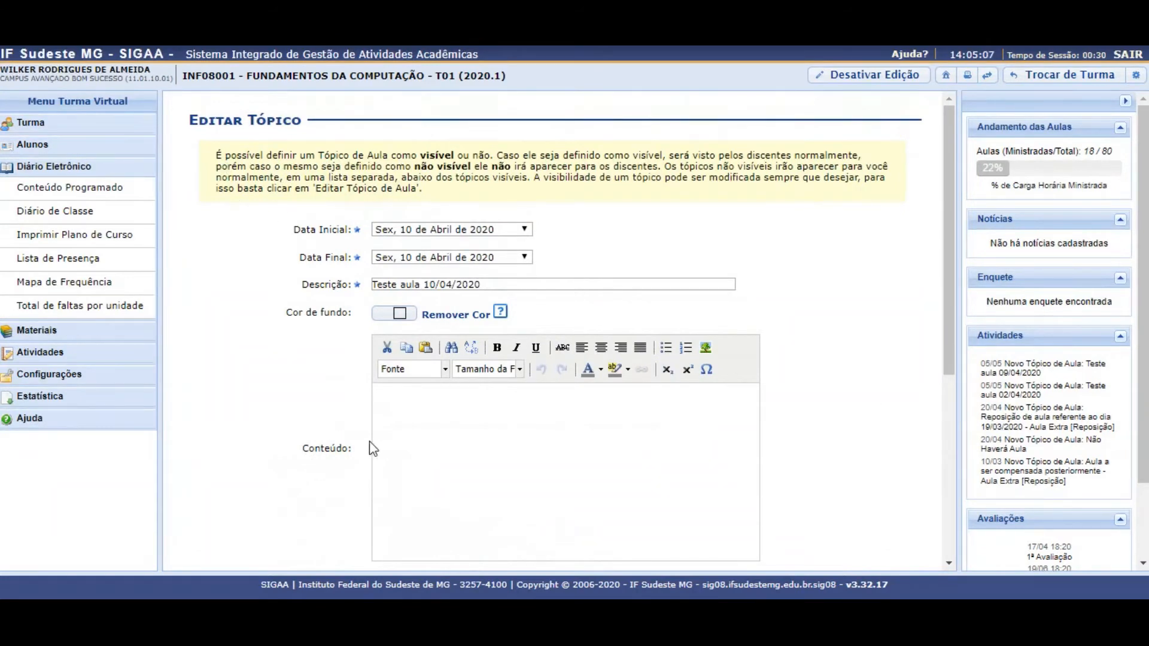
{"action": "left_click_drag", "start_coordinate": [949, 205], "coordinate": [920, 428]}
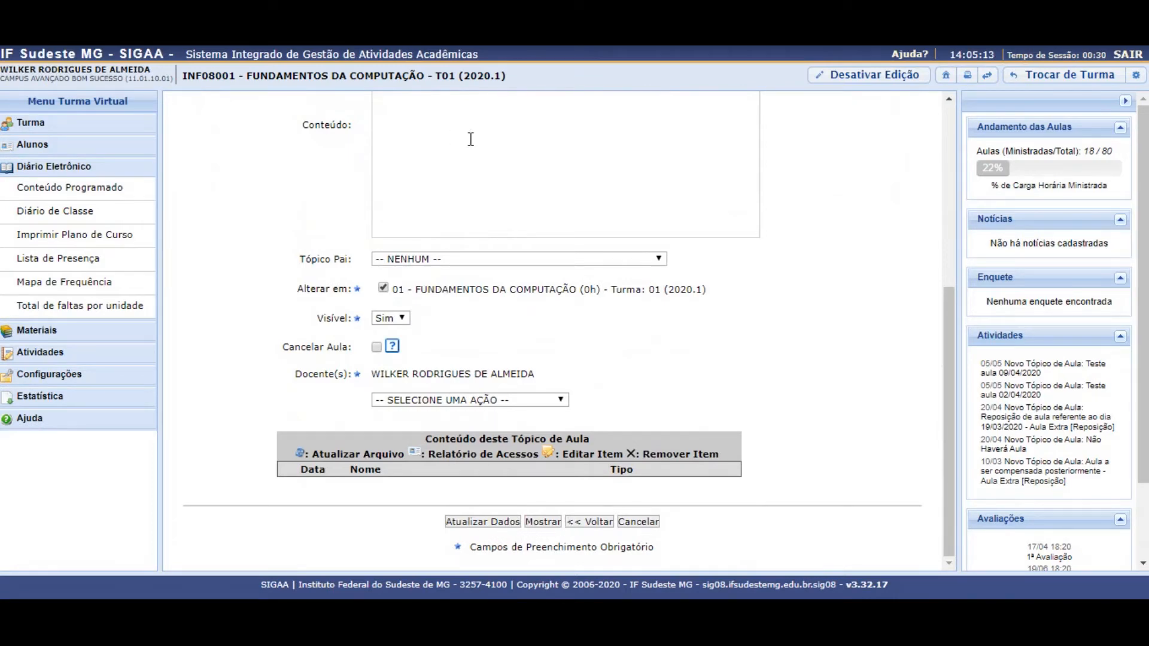
{"action": "left_click_drag", "start_coordinate": [951, 363], "coordinate": [903, 311]}
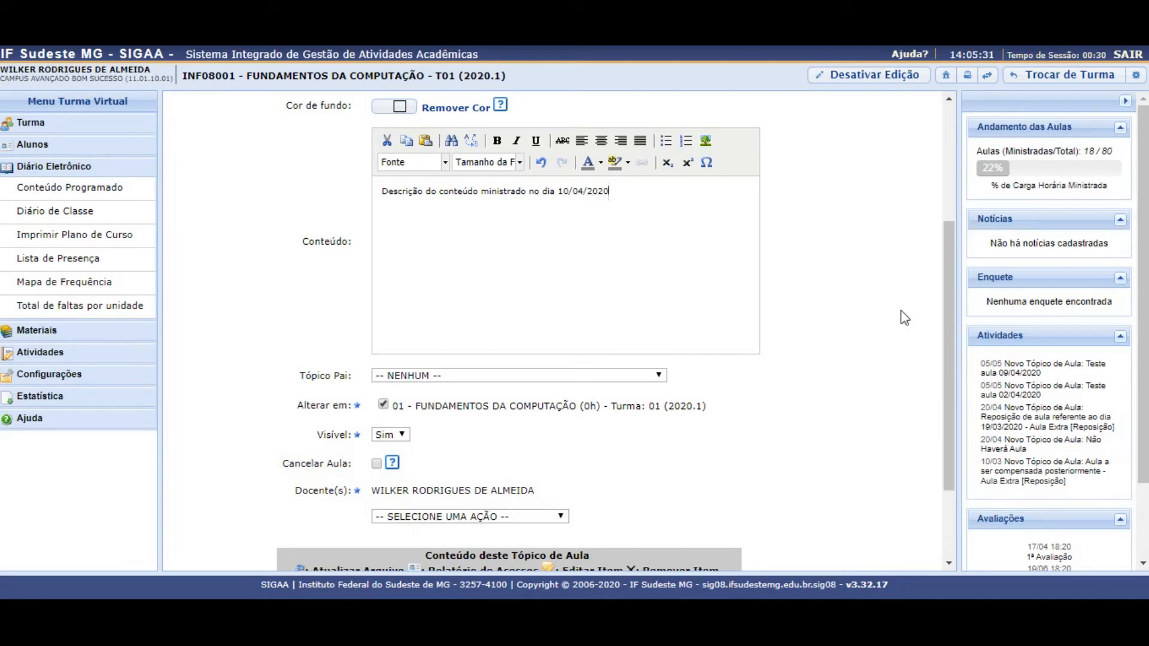
{"action": "left_click_drag", "start_coordinate": [952, 365], "coordinate": [945, 471]}
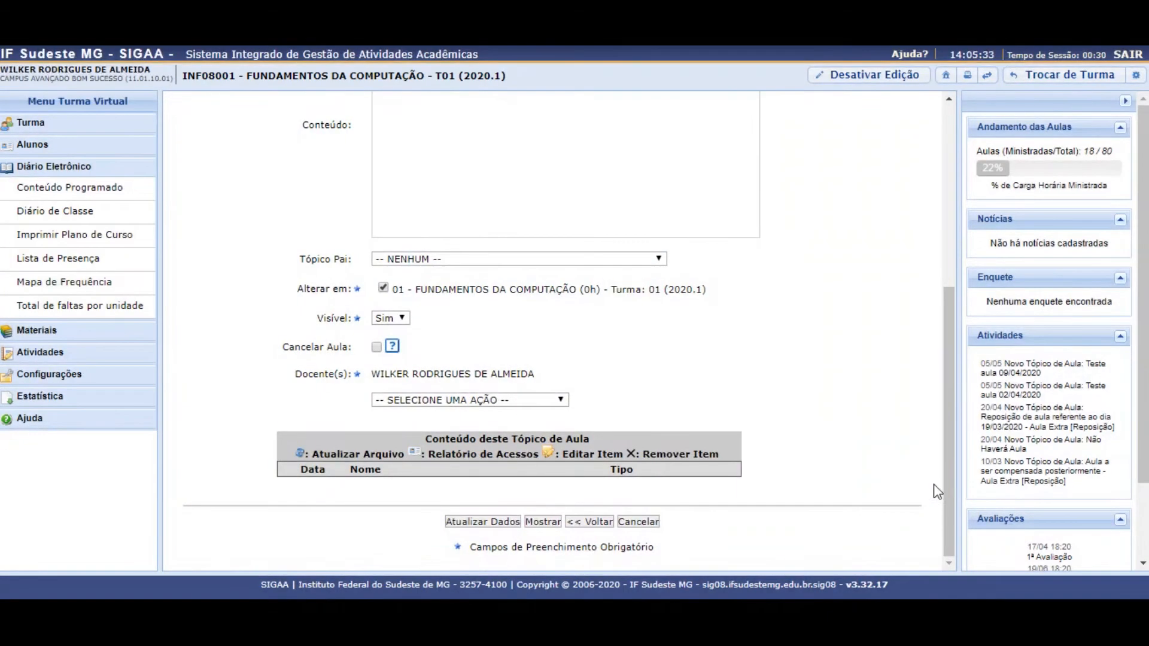
{"action": "left_click", "coordinate": [487, 523]}
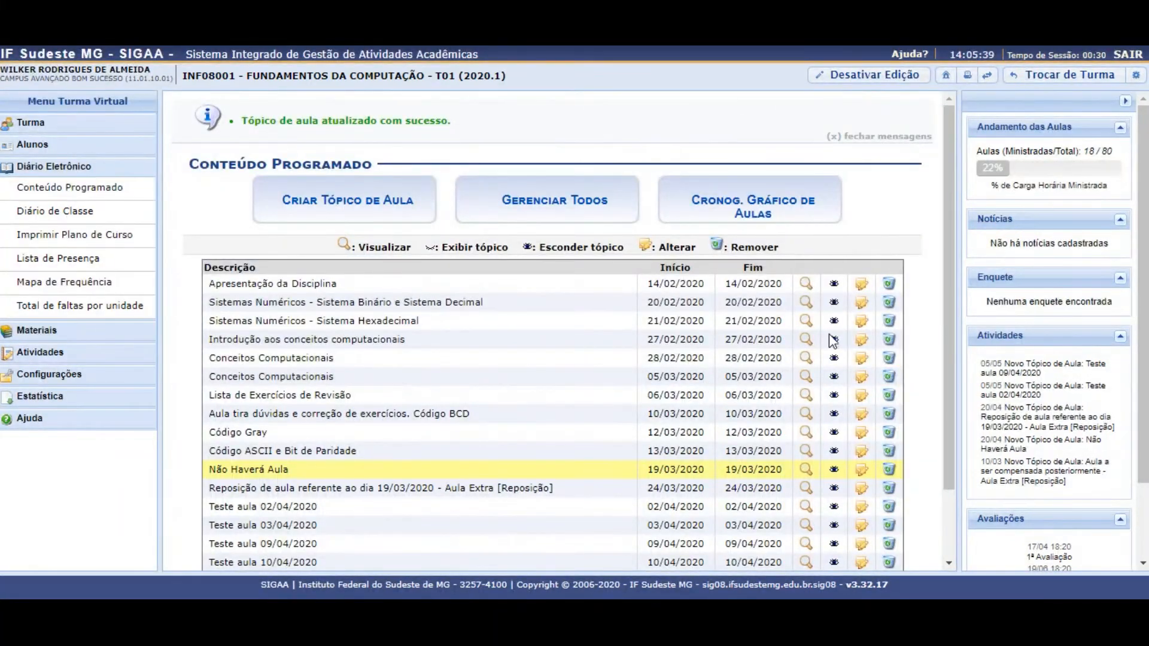
{"action": "left_click_drag", "start_coordinate": [944, 422], "coordinate": [953, 565]}
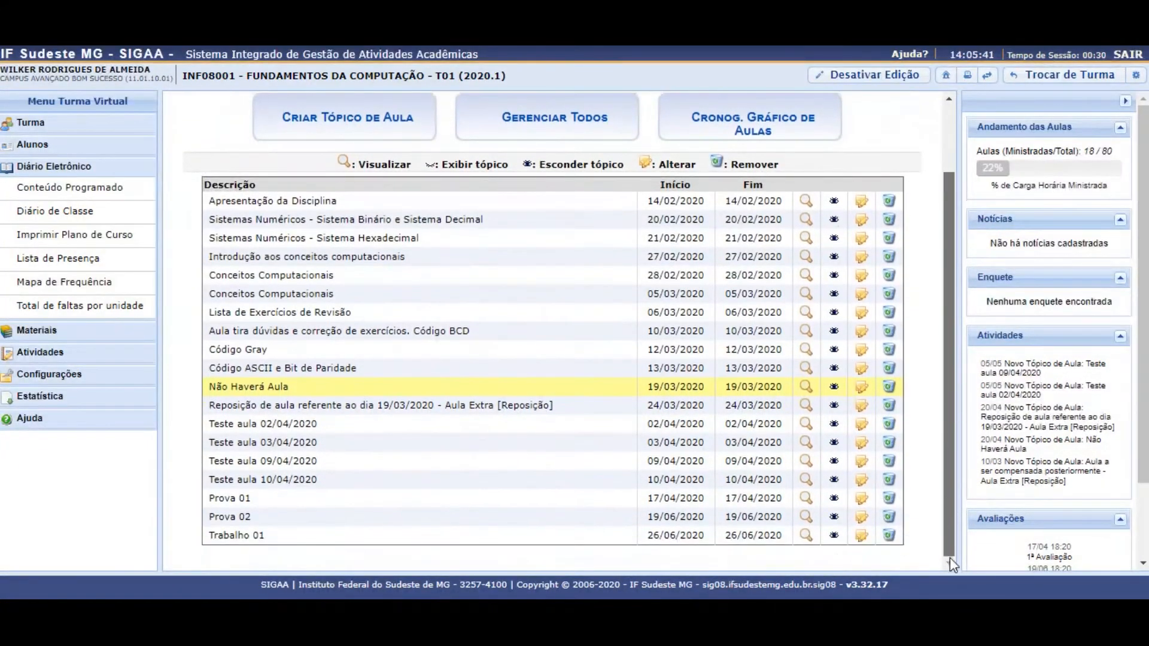
Step: Deactivate edit mode on the class's main page and check the content descriptions of the April test topics
{"action": "left_click", "coordinate": [50, 127]}
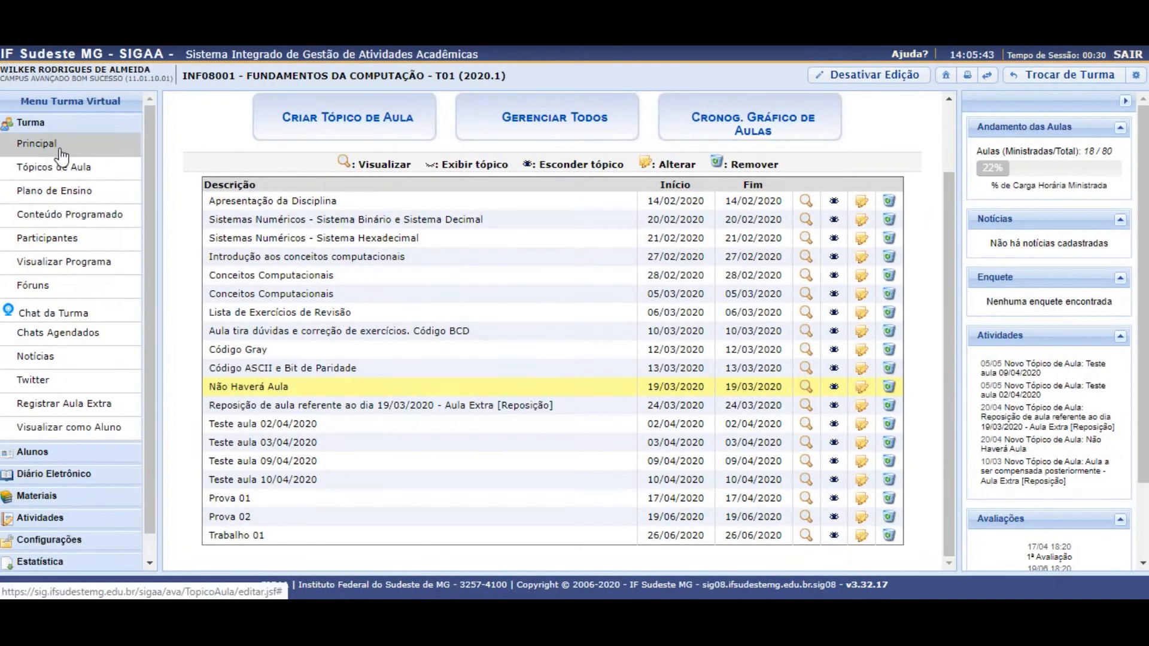
{"action": "left_click", "coordinate": [61, 151]}
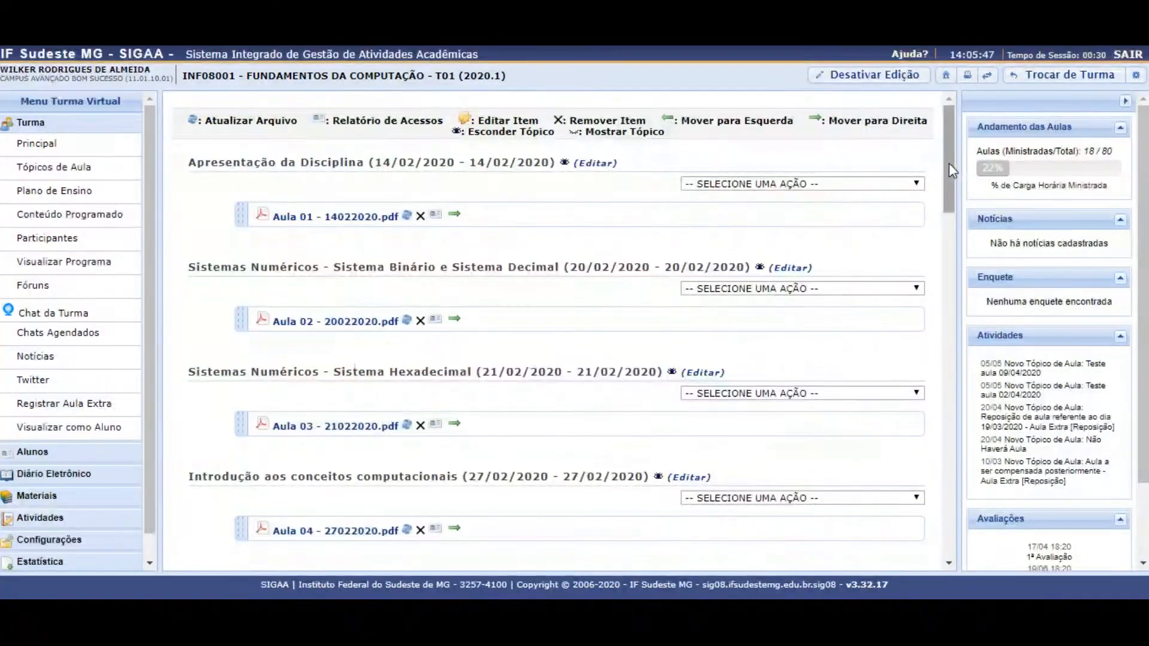
{"action": "mouse_move", "coordinate": [950, 165]}
{"action": "left_mouse_down"}
{"action": "mouse_move", "coordinate": [956, 200]}
{"action": "mouse_move", "coordinate": [943, 181]}
{"action": "left_mouse_up"}
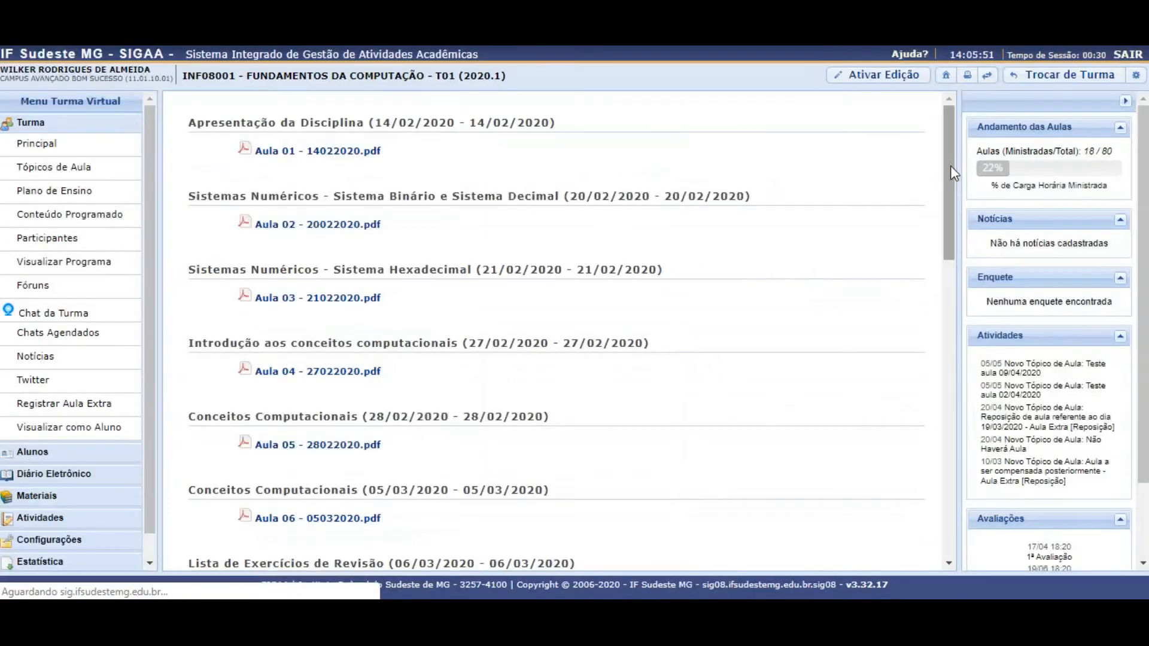
{"action": "left_click_drag", "start_coordinate": [950, 165], "coordinate": [932, 489]}
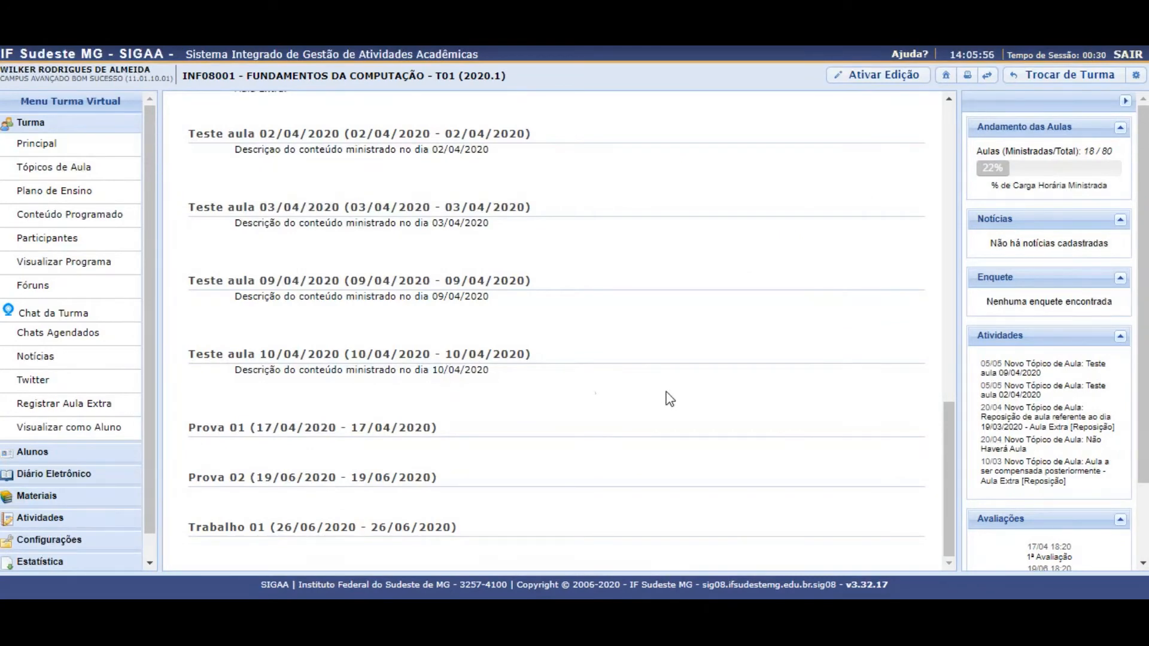
{"action": "left_click_drag", "start_coordinate": [944, 440], "coordinate": [890, 103]}
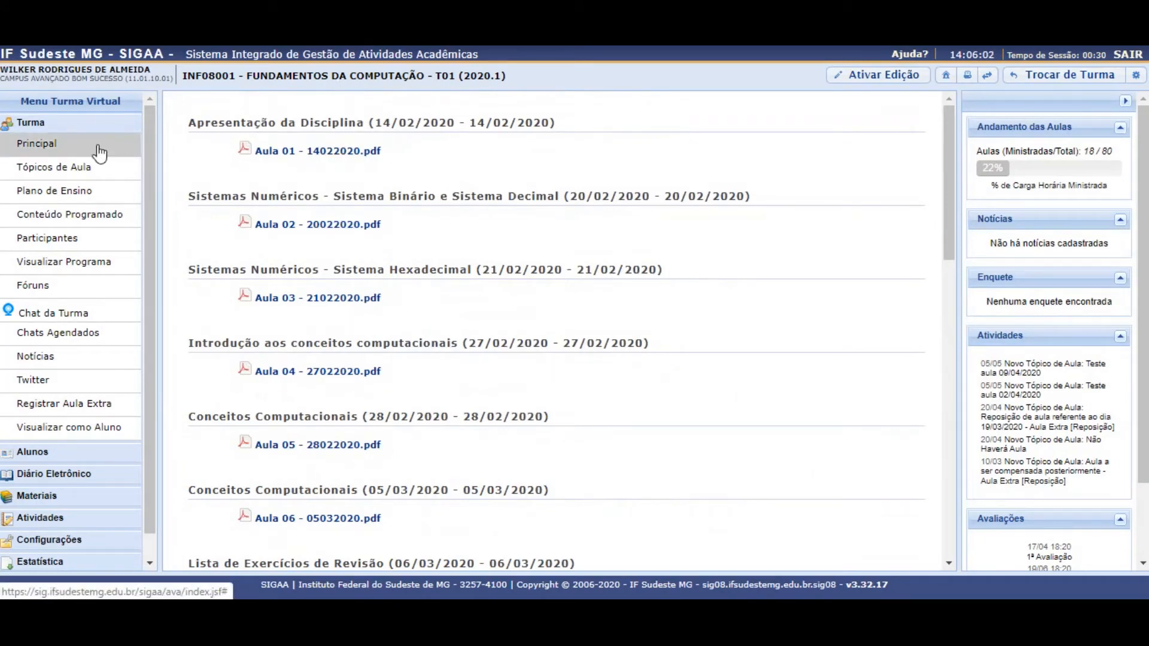
Step: Try to assign "Teste aula 09/04/2020" as the parent topic of the 10/04/2020 topic and save the update
{"action": "left_click", "coordinate": [62, 172]}
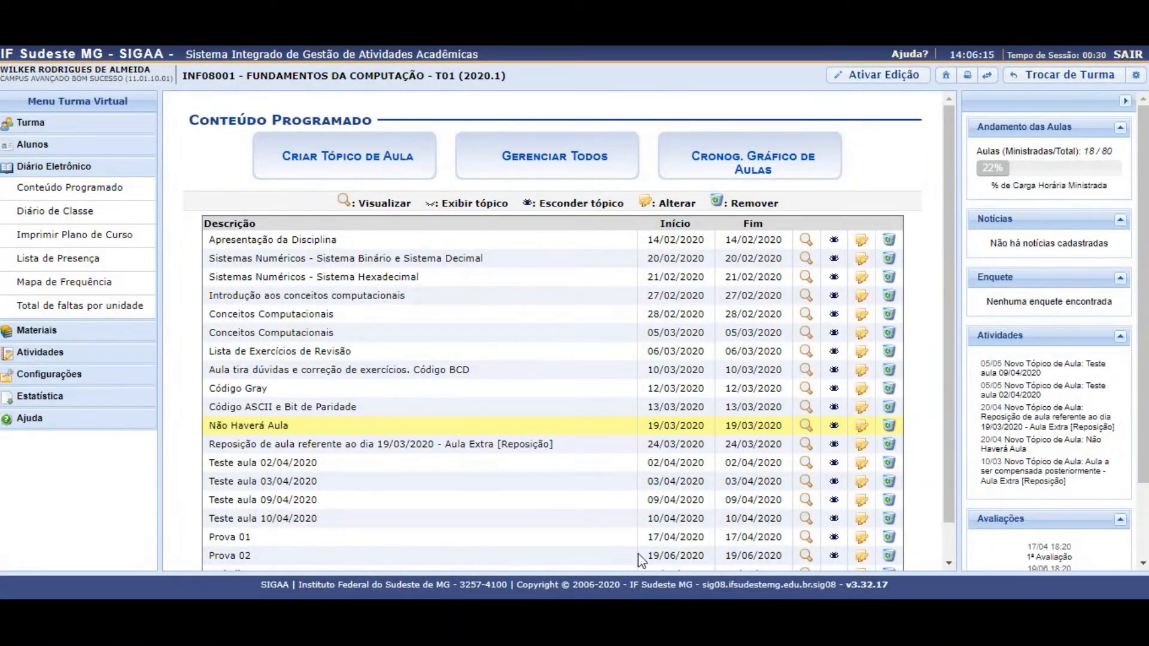
{"action": "left_click", "coordinate": [861, 522]}
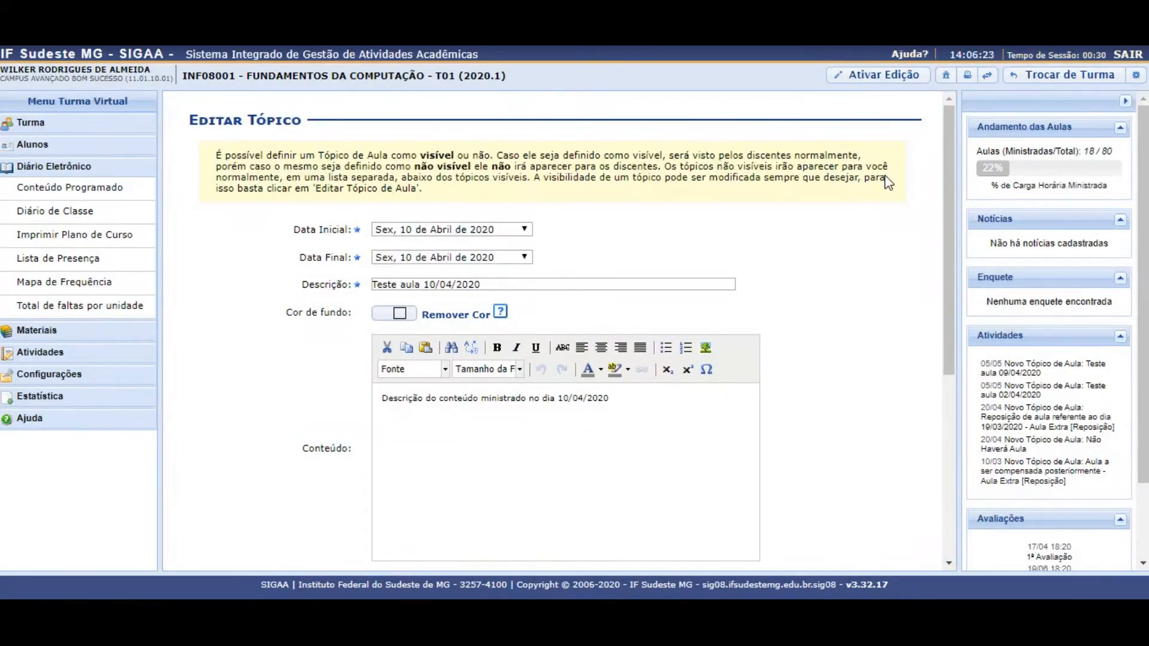
{"action": "scroll", "coordinate": [925, 214], "scroll_direction": "down", "scroll_amount": 5}
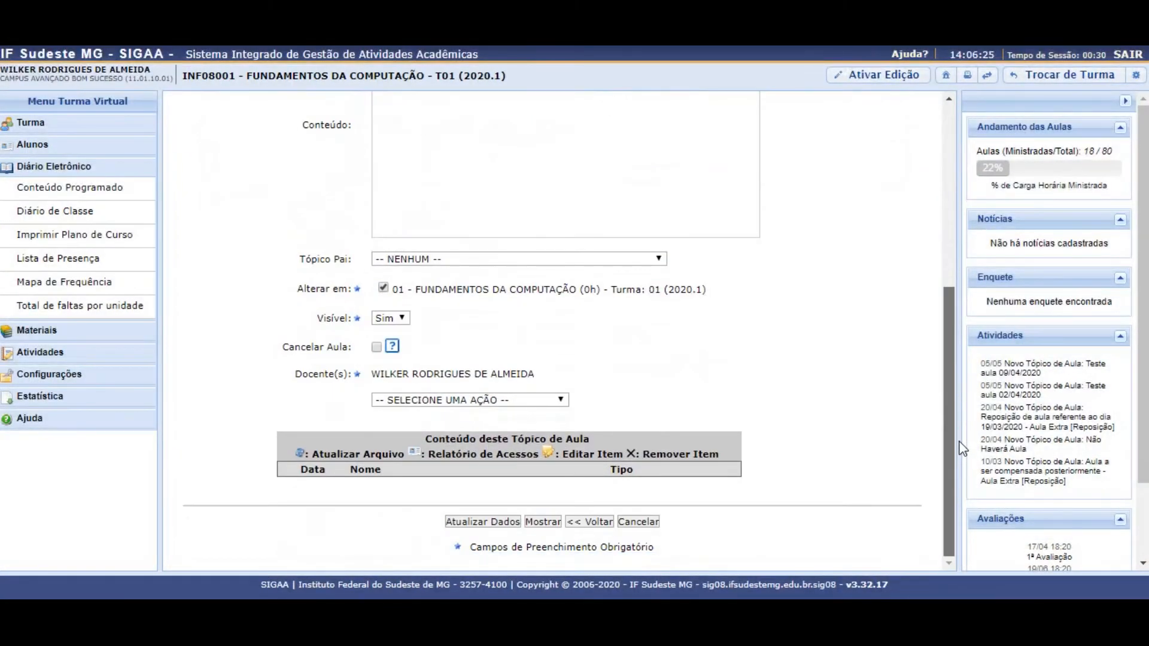
{"action": "scroll", "coordinate": [920, 138], "scroll_direction": "up", "scroll_amount": 5}
{"action": "left_click_drag", "start_coordinate": [950, 207], "coordinate": [938, 419]}
{"action": "left_click", "coordinate": [661, 263]}
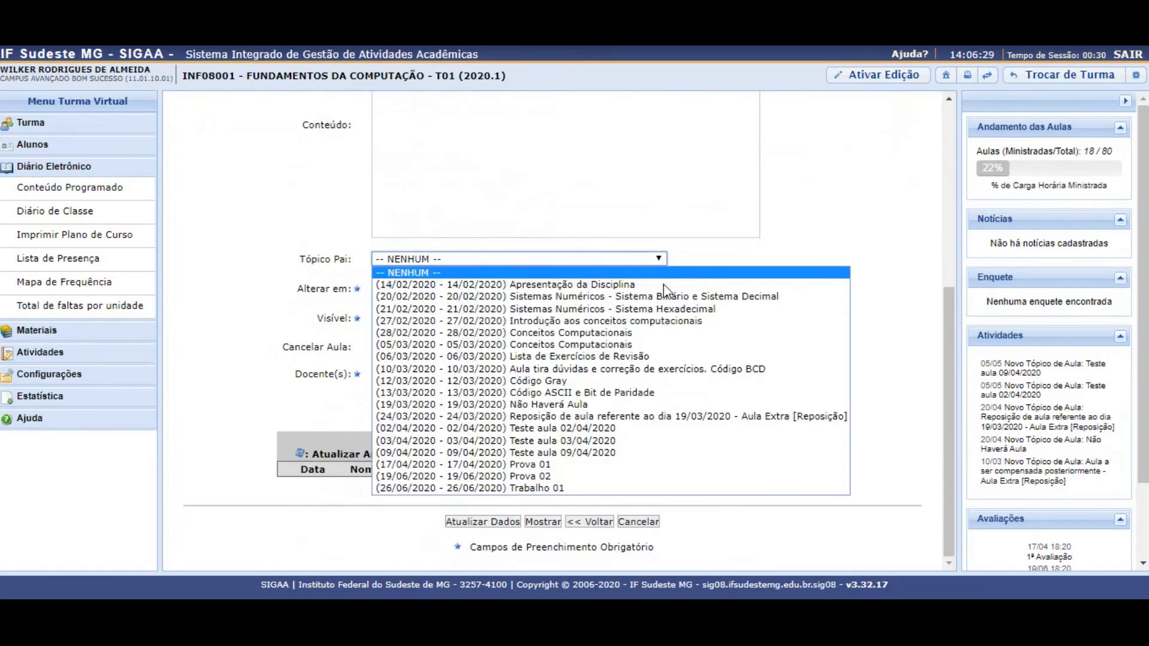
{"action": "left_click", "coordinate": [567, 453]}
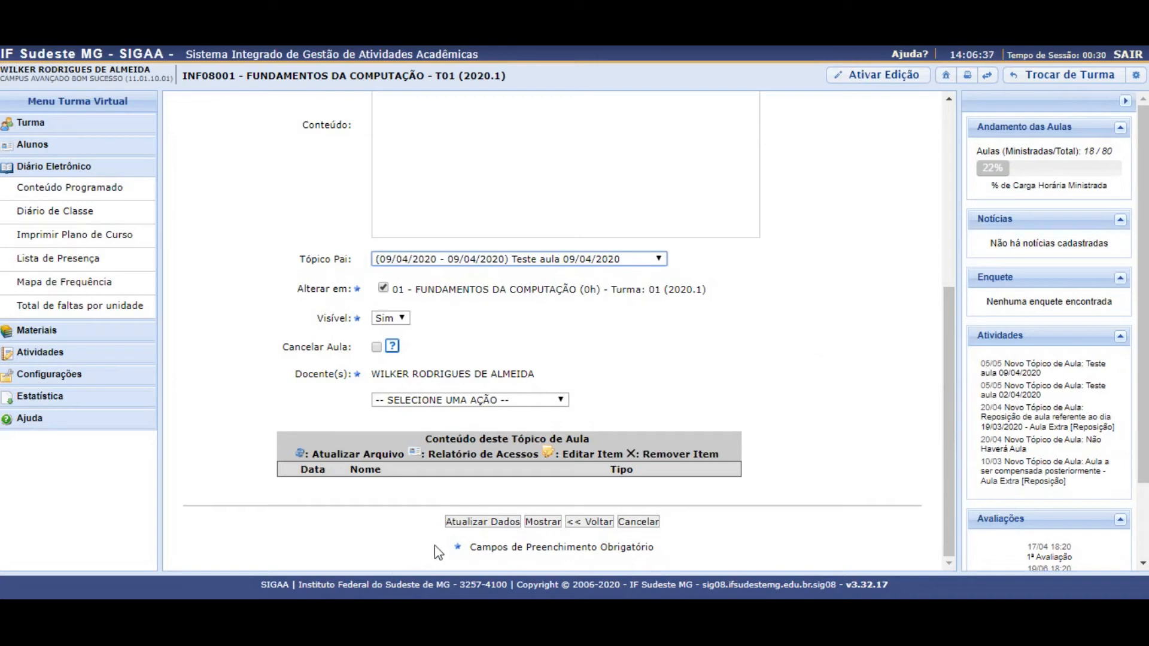
{"action": "left_click", "coordinate": [458, 522]}
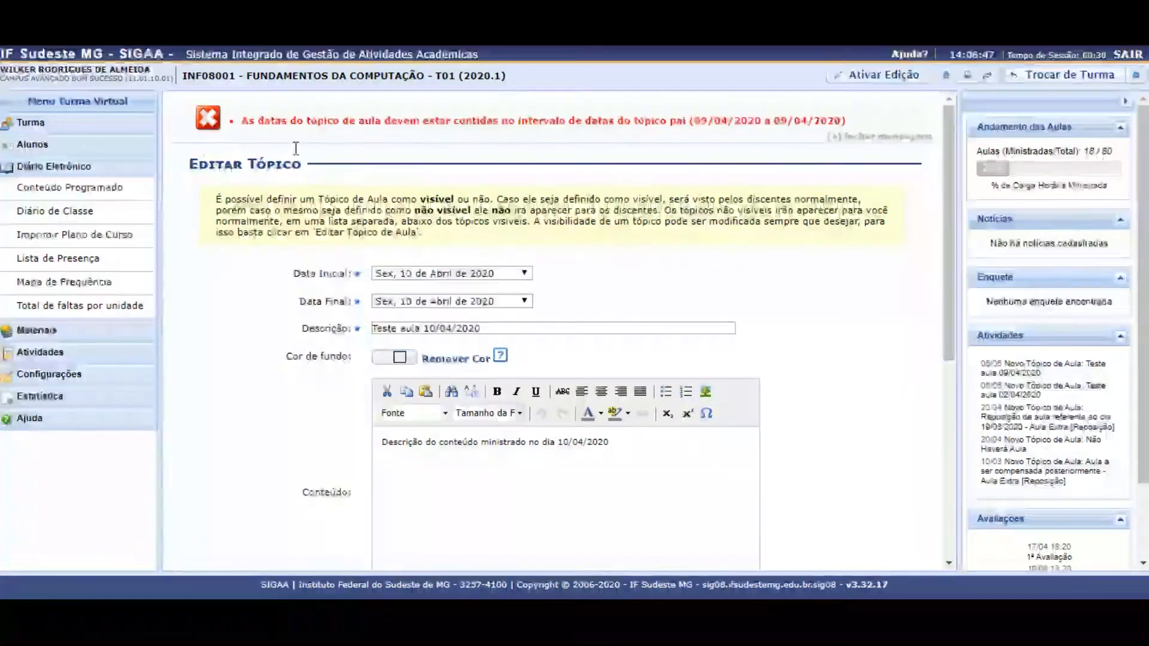
Step: Return to the class's main page and check the start and end dates of the April test topics
{"action": "left_click", "coordinate": [54, 123]}
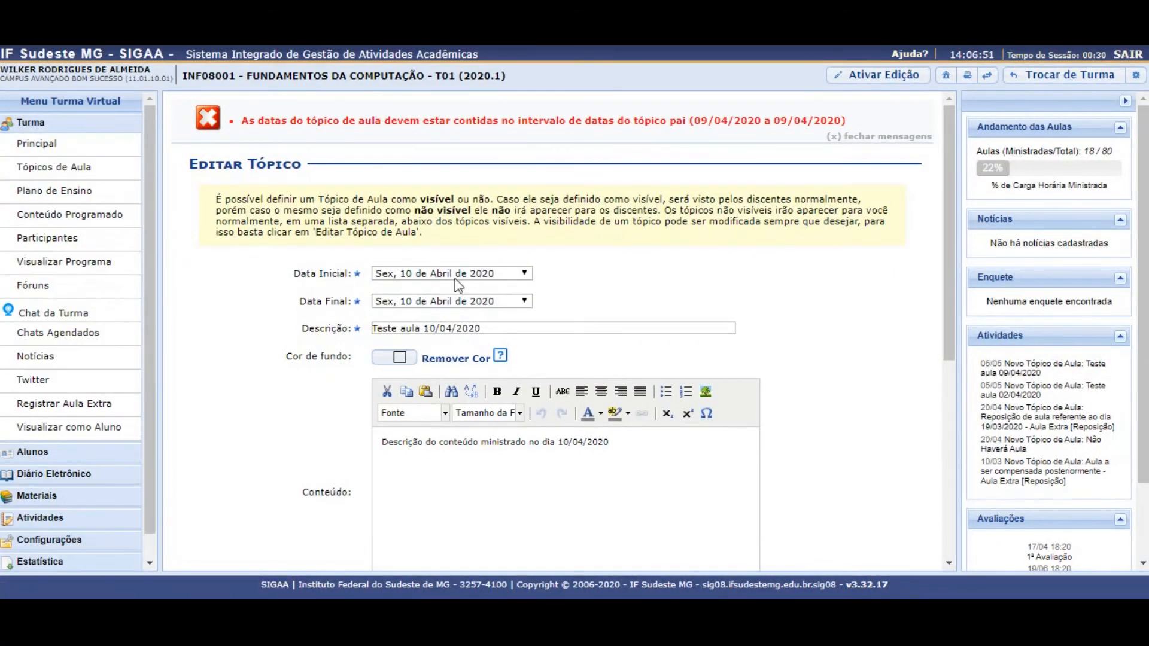
{"action": "left_click", "coordinate": [57, 151]}
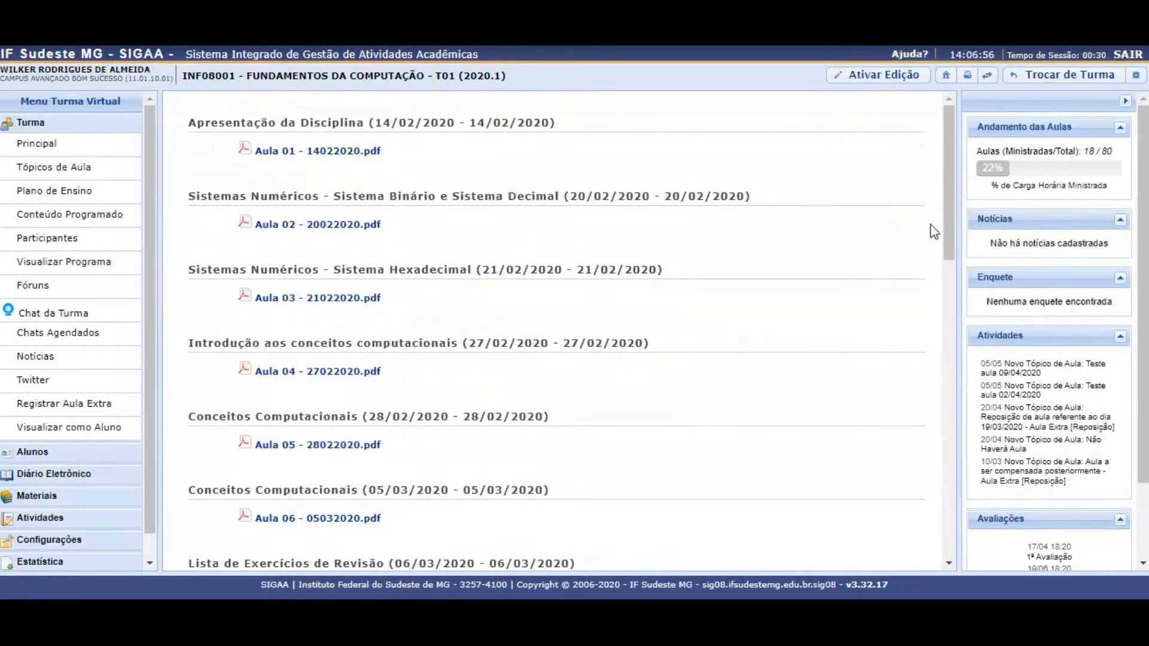
{"action": "left_click_drag", "start_coordinate": [946, 221], "coordinate": [921, 532]}
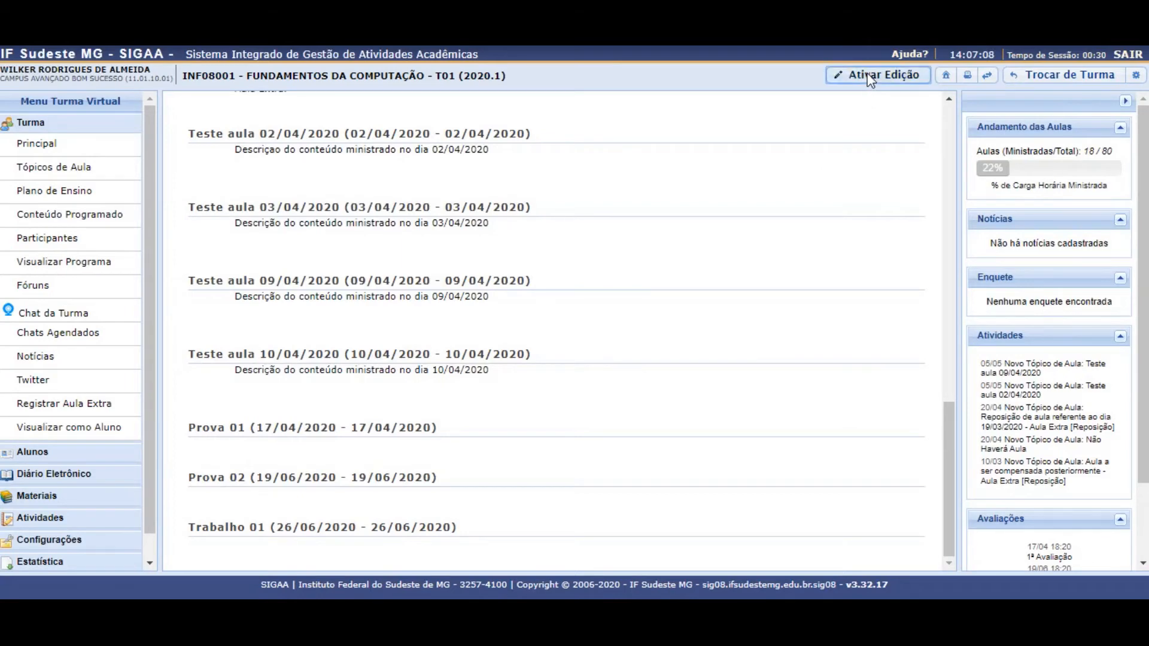
Step: Activate edit mode, set the end date of the 09/04/2020 topic to Qui, 16 de Abril de 2020, and save the update
{"action": "left_click", "coordinate": [838, 76]}
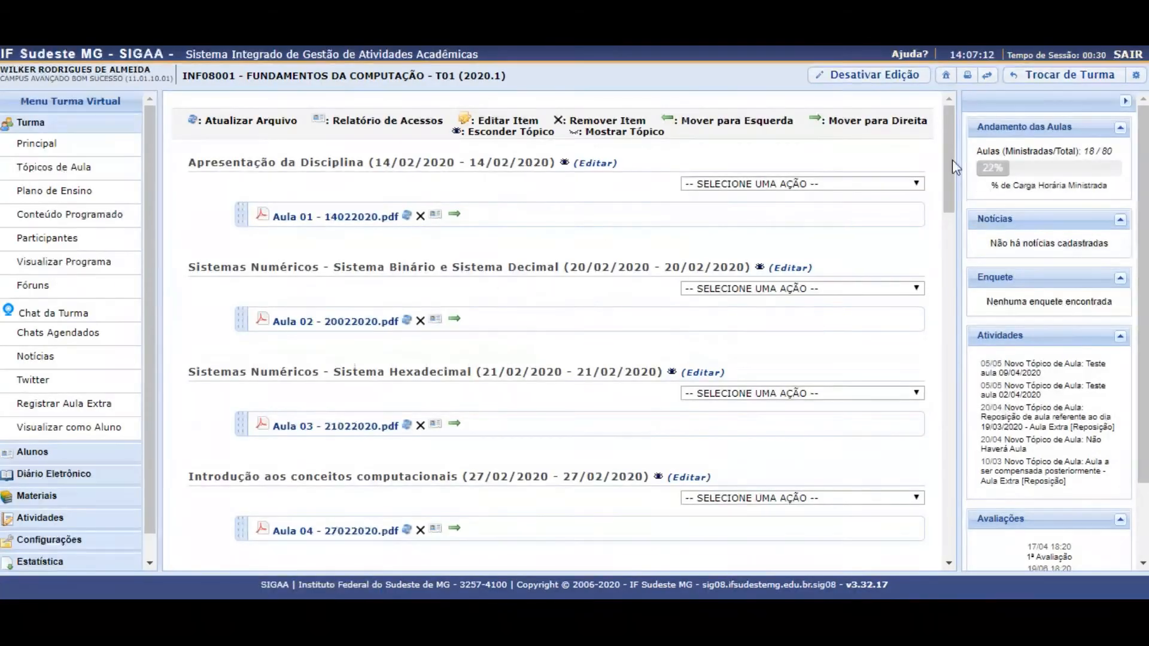
{"action": "left_click_drag", "start_coordinate": [949, 160], "coordinate": [933, 521]}
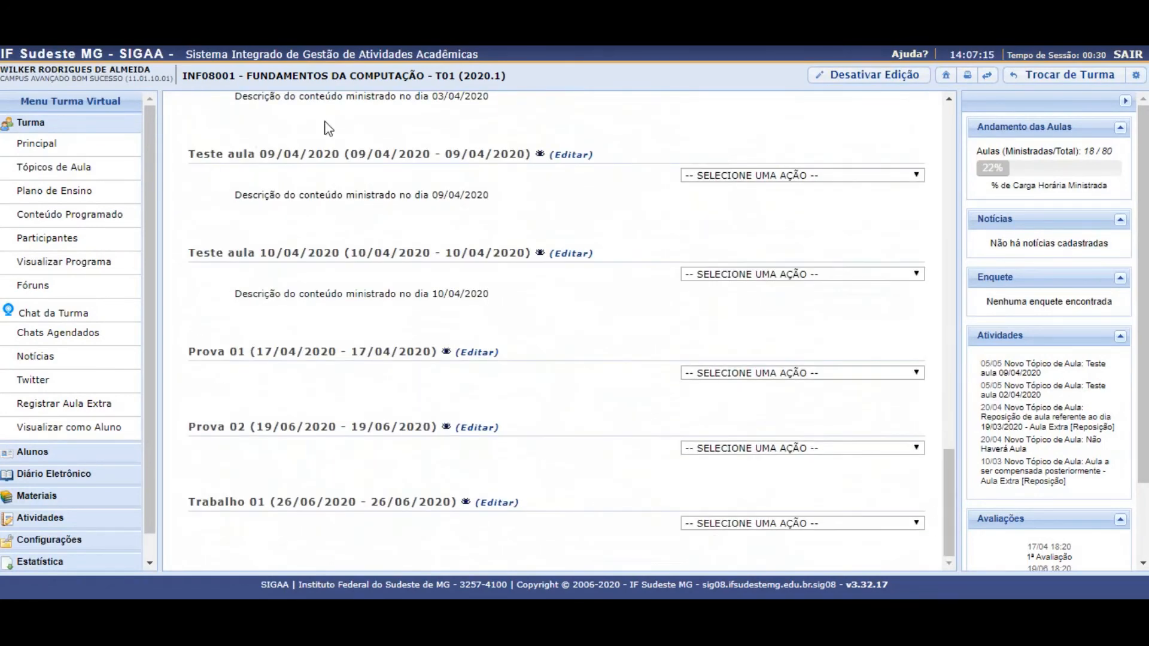
{"action": "left_click", "coordinate": [589, 158]}
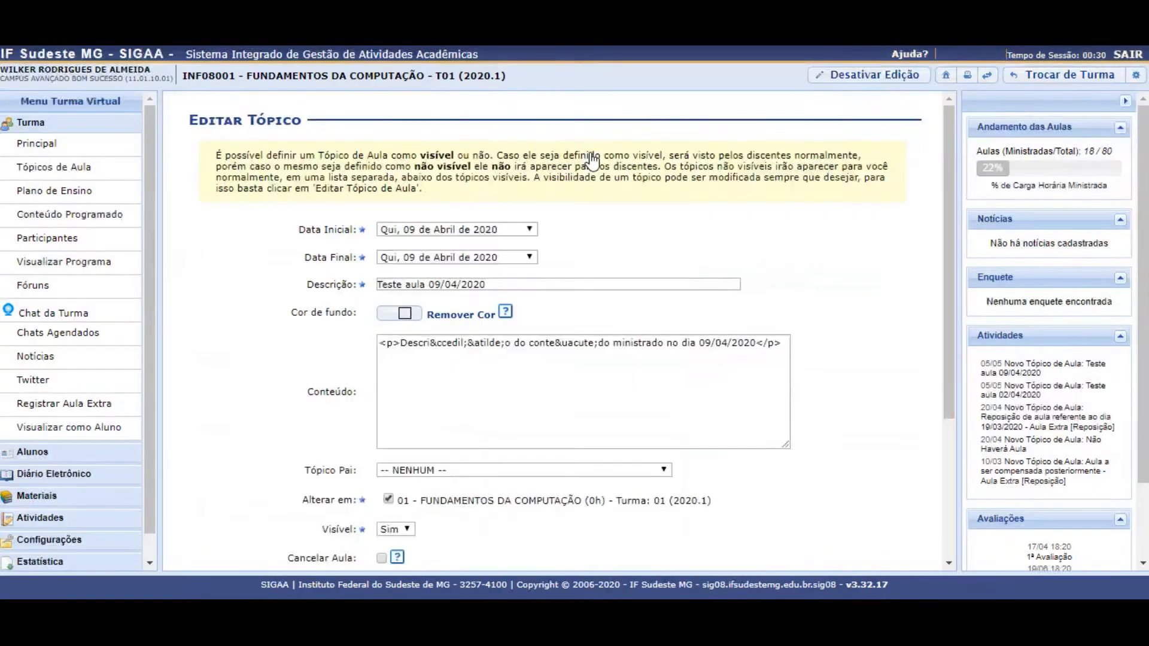
{"action": "left_click", "coordinate": [526, 258]}
{"action": "left_click_drag", "start_coordinate": [523, 288], "coordinate": [525, 329]}
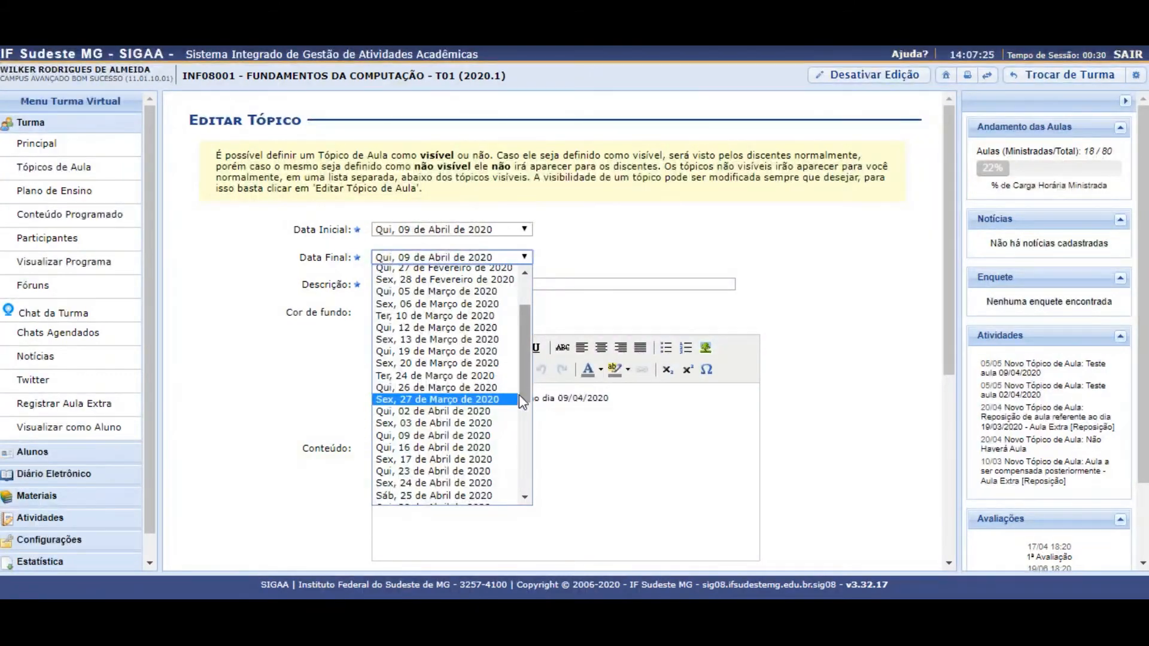
{"action": "left_click", "coordinate": [496, 449]}
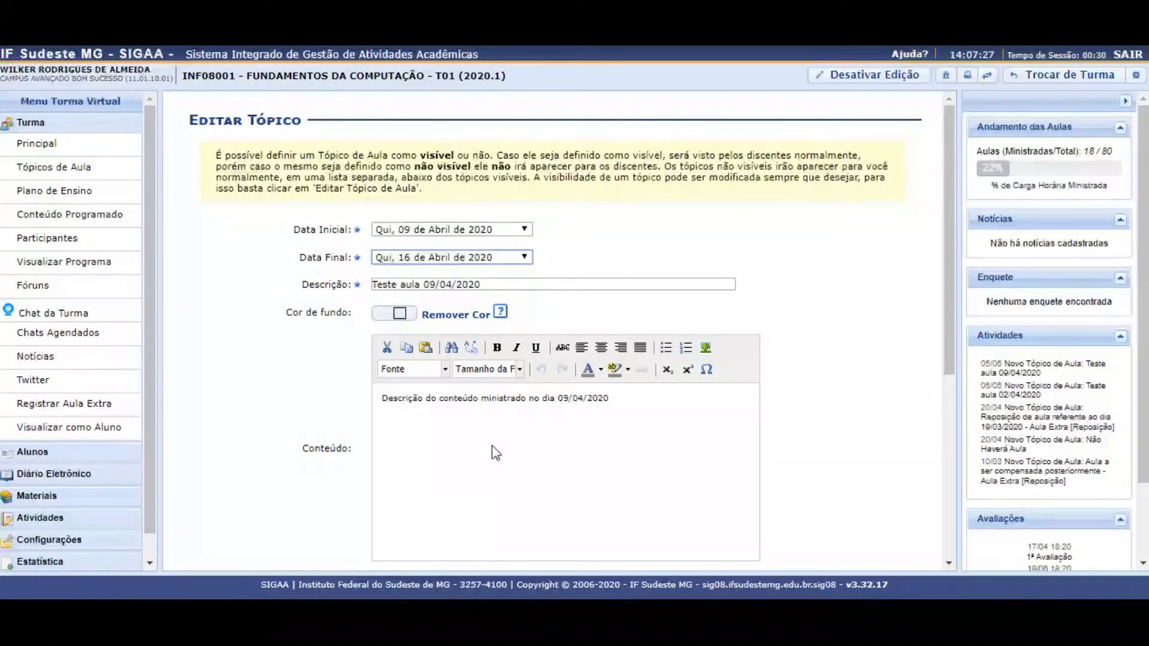
{"action": "left_click_drag", "start_coordinate": [949, 307], "coordinate": [942, 524]}
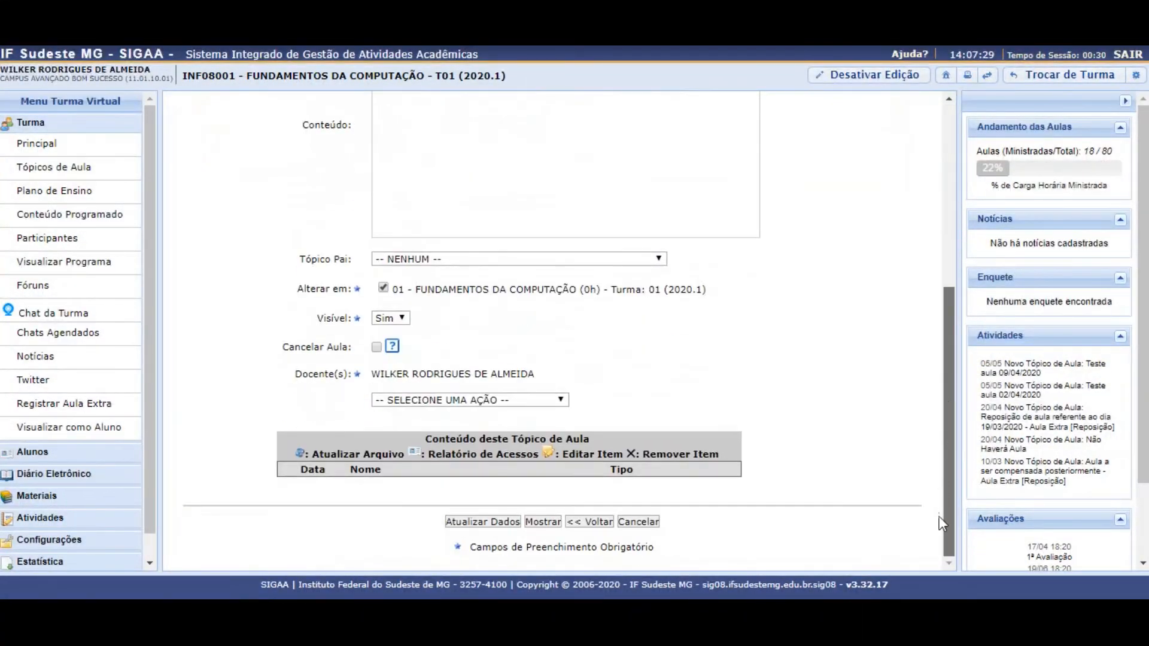
{"action": "left_click", "coordinate": [493, 523]}
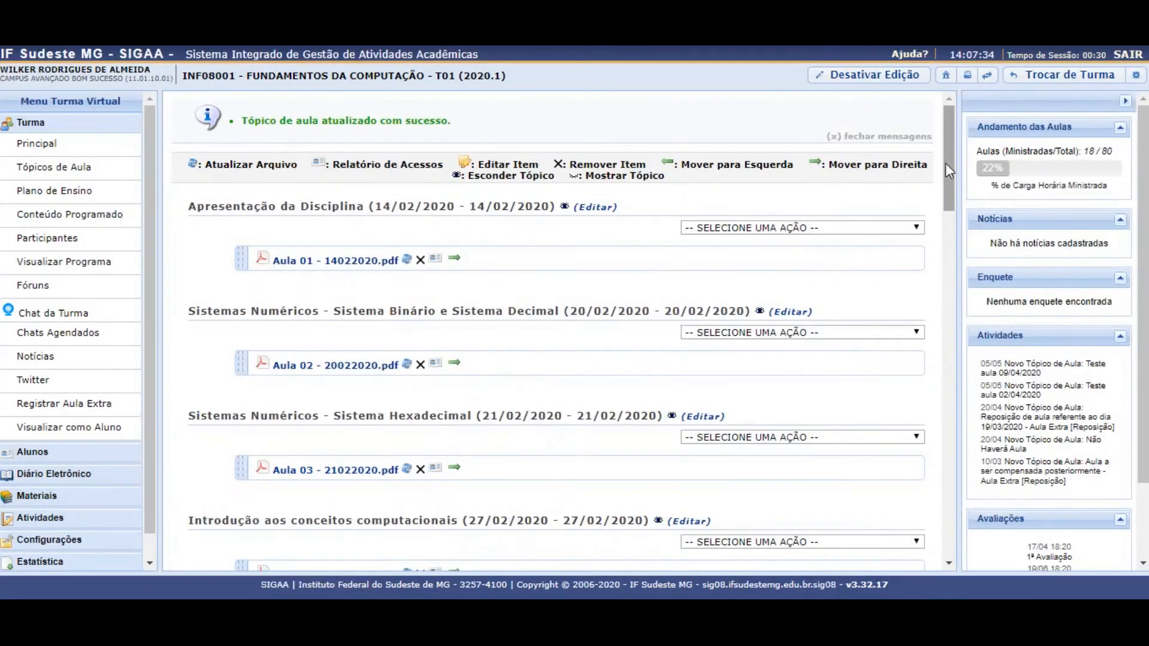
Step: Deactivate edit mode and check the date range of the 09/04/2020 topic against the 10/04/2020 topic
{"action": "mouse_move", "coordinate": [945, 162]}
{"action": "left_mouse_down"}
{"action": "mouse_move", "coordinate": [953, 189]}
{"action": "mouse_move", "coordinate": [948, 157]}
{"action": "left_mouse_up"}
{"action": "left_click", "coordinate": [900, 78]}
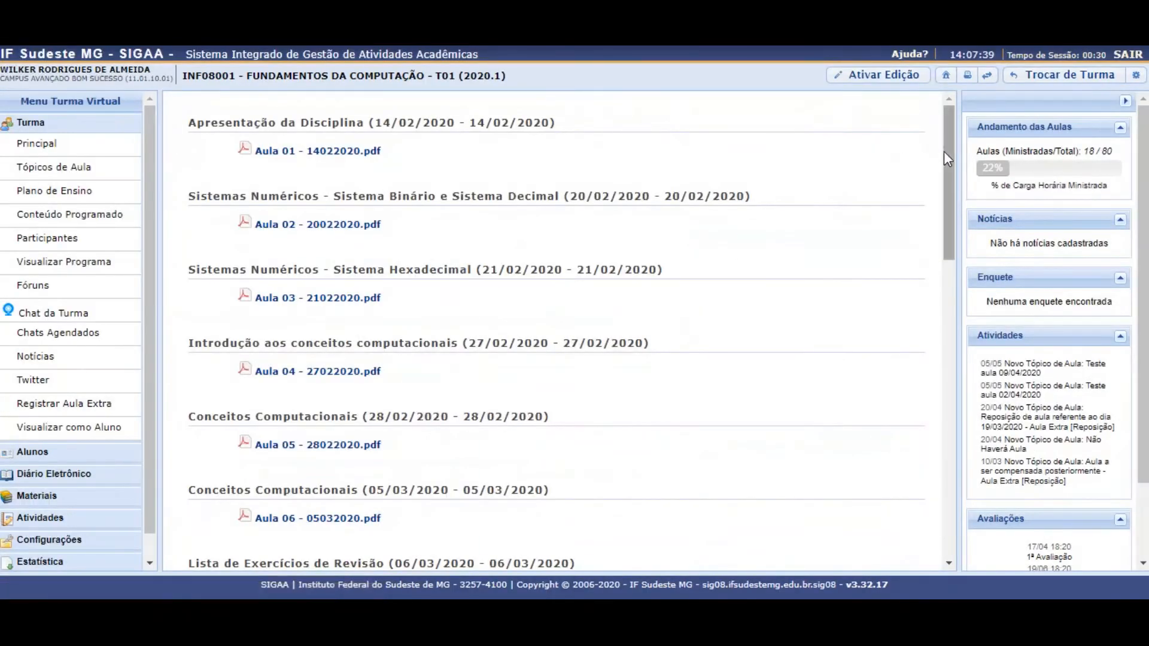
{"action": "left_click_drag", "start_coordinate": [943, 151], "coordinate": [953, 472]}
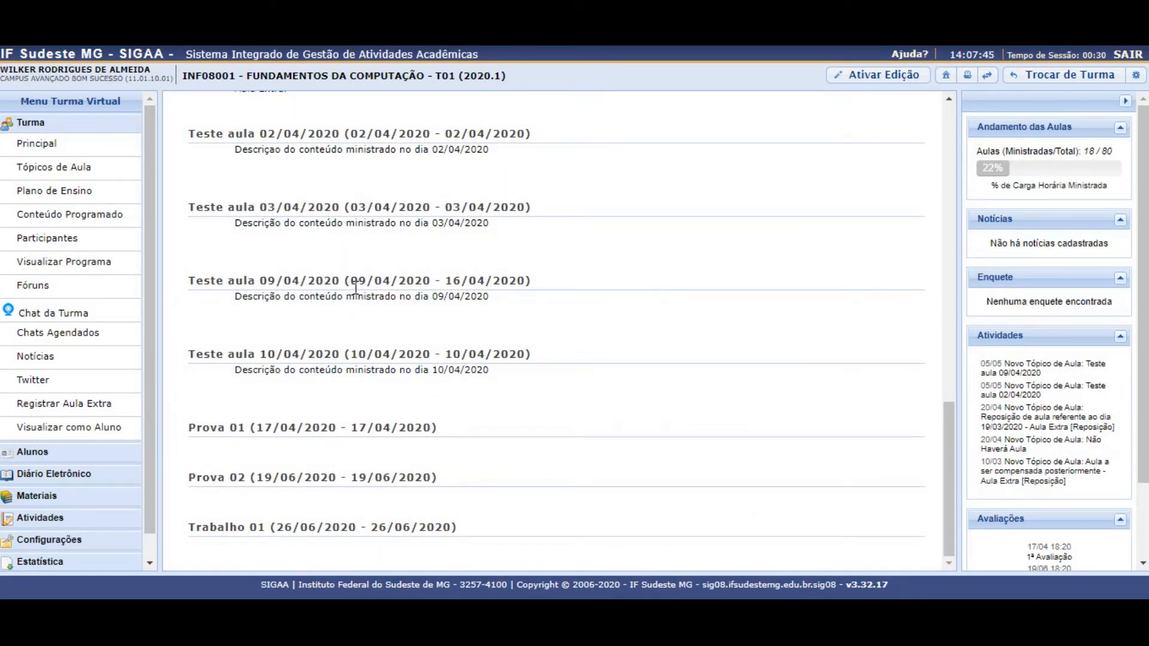
{"action": "left_click_drag", "start_coordinate": [361, 277], "coordinate": [399, 281]}
{"action": "left_click", "coordinate": [372, 371]}
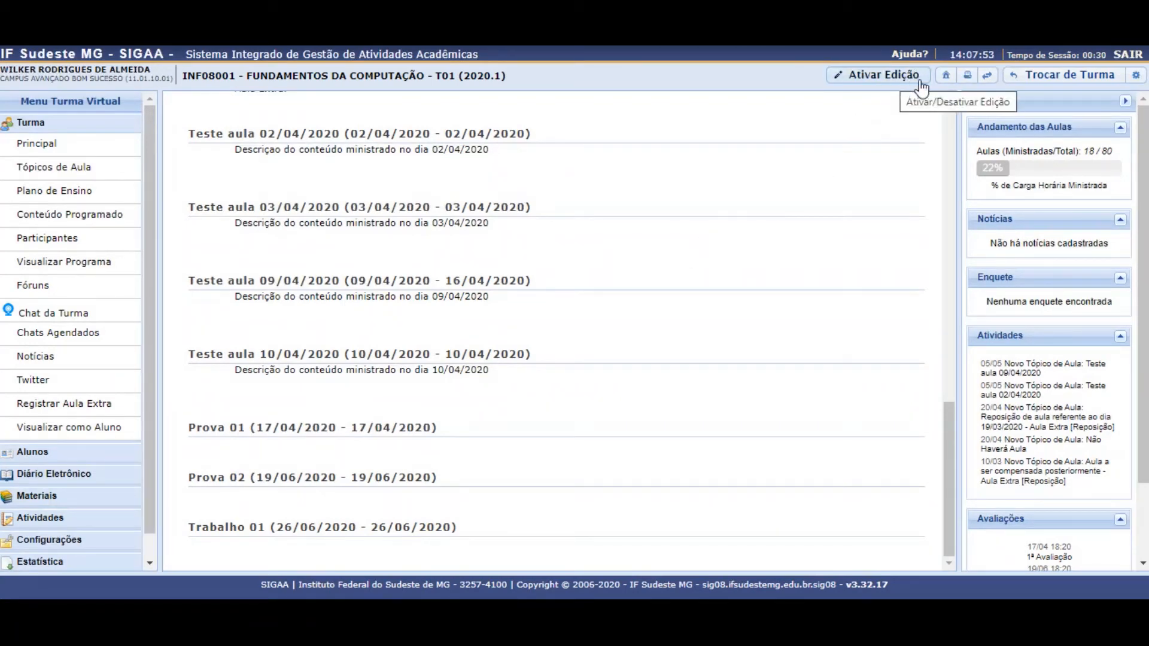
Step: Activate edit mode, assign "Teste aula 09/04/2020" as the parent topic of the 10/04/2020 topic, and save the update
{"action": "left_click", "coordinate": [862, 78]}
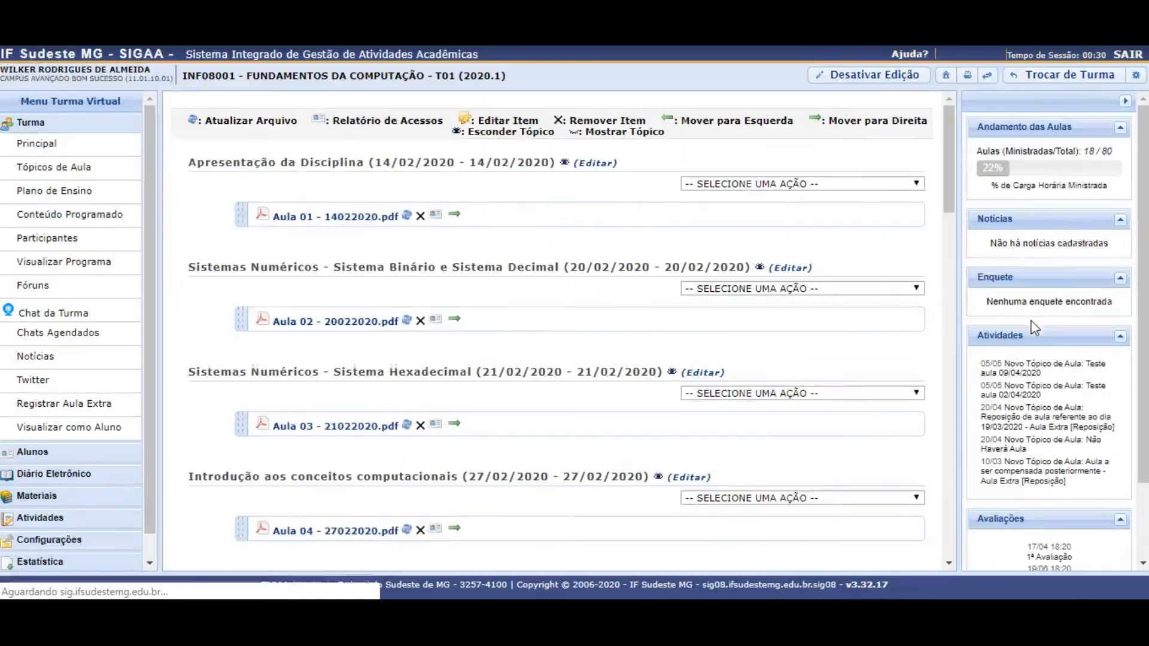
{"action": "left_click_drag", "start_coordinate": [952, 192], "coordinate": [923, 500]}
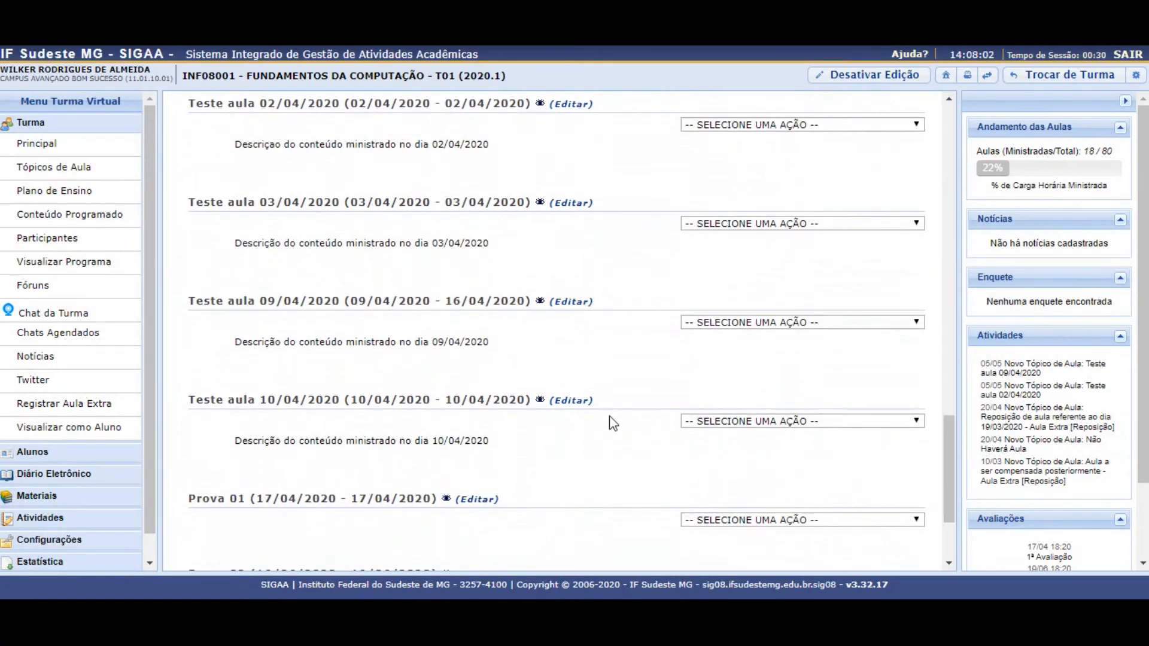
{"action": "left_click", "coordinate": [572, 405]}
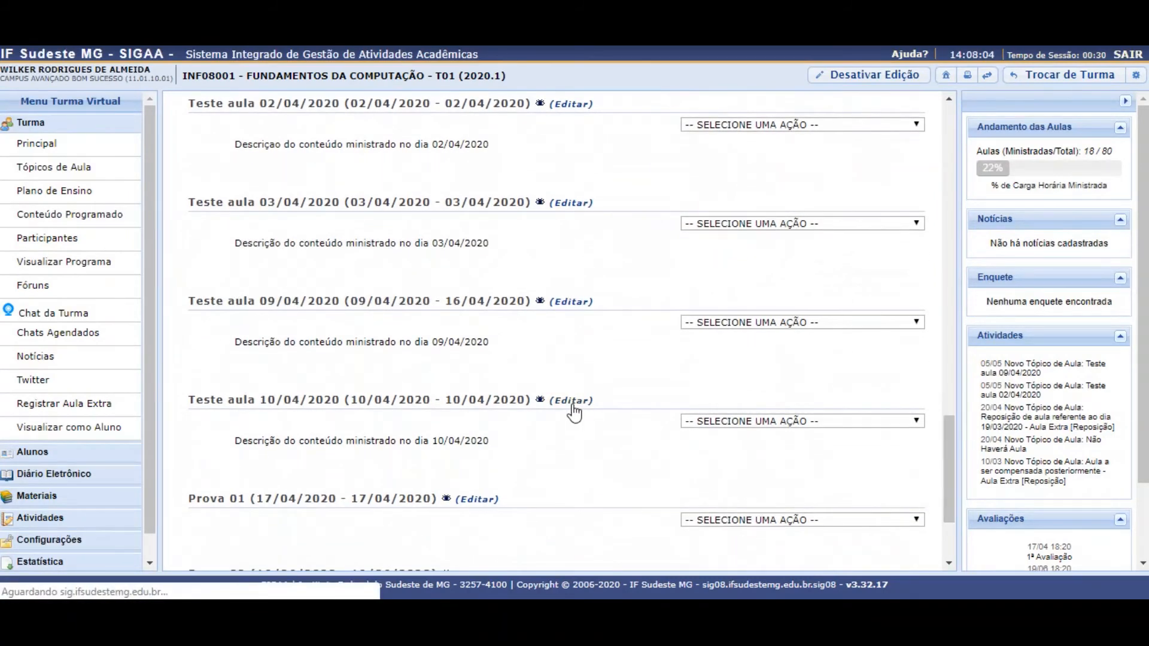
{"action": "left_click_drag", "start_coordinate": [946, 335], "coordinate": [942, 537]}
{"action": "left_click", "coordinate": [658, 259]}
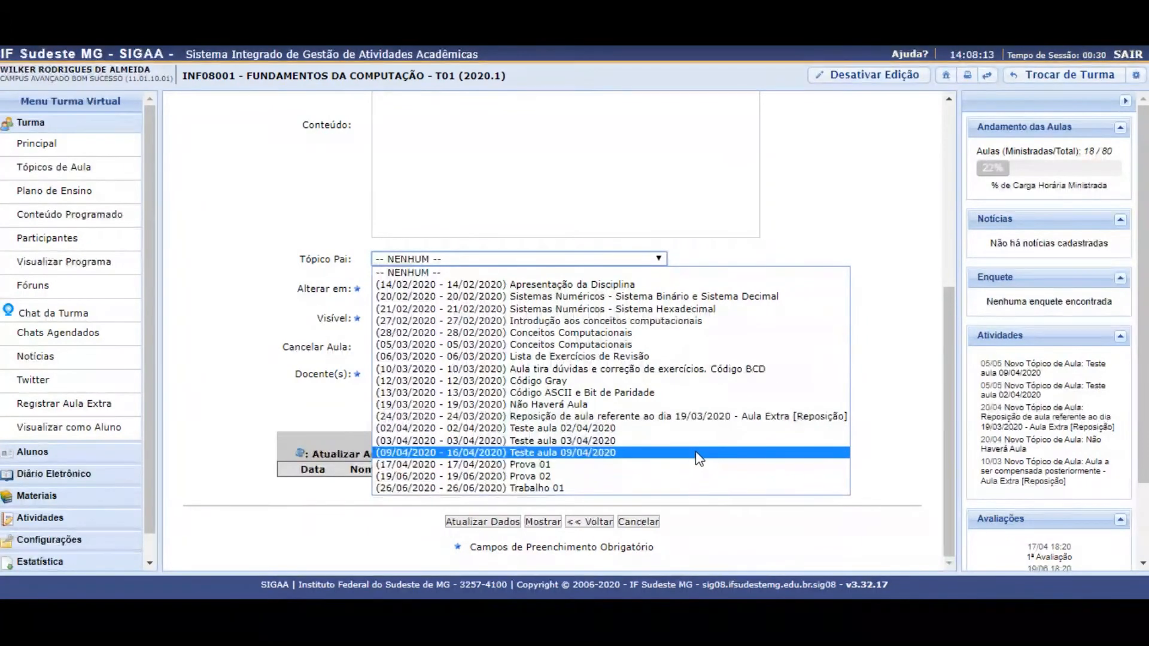
{"action": "left_click", "coordinate": [628, 454]}
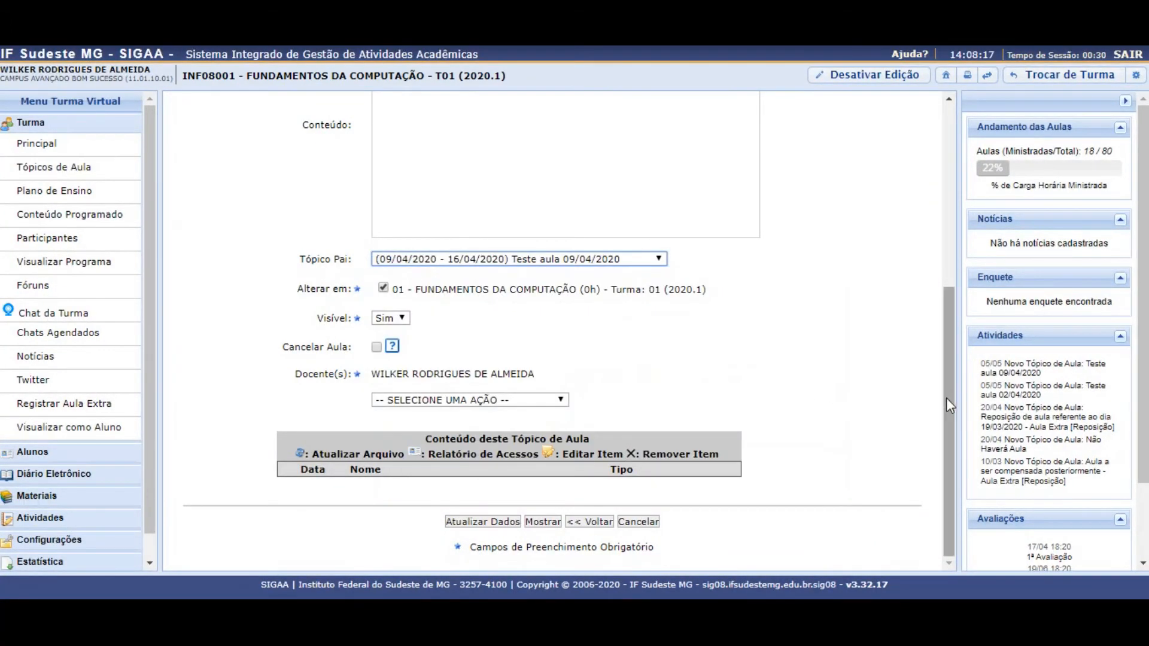
{"action": "mouse_move", "coordinate": [946, 397]}
{"action": "left_mouse_down"}
{"action": "mouse_move", "coordinate": [947, 175]}
{"action": "mouse_move", "coordinate": [946, 398]}
{"action": "left_mouse_up"}
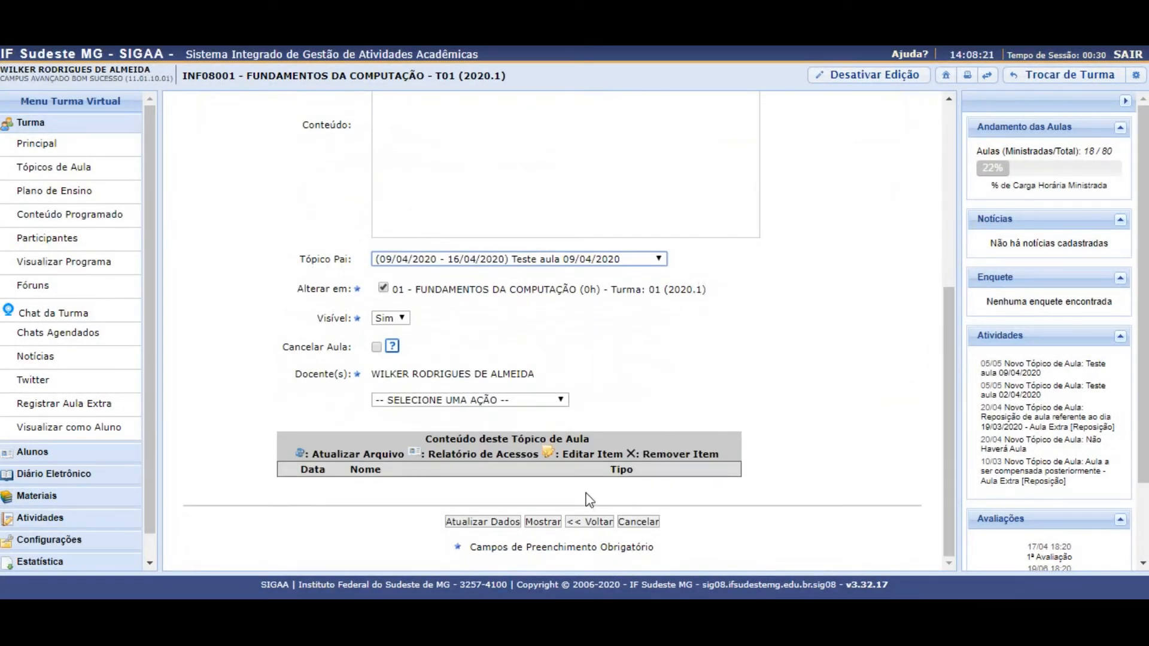
{"action": "left_click", "coordinate": [486, 526]}
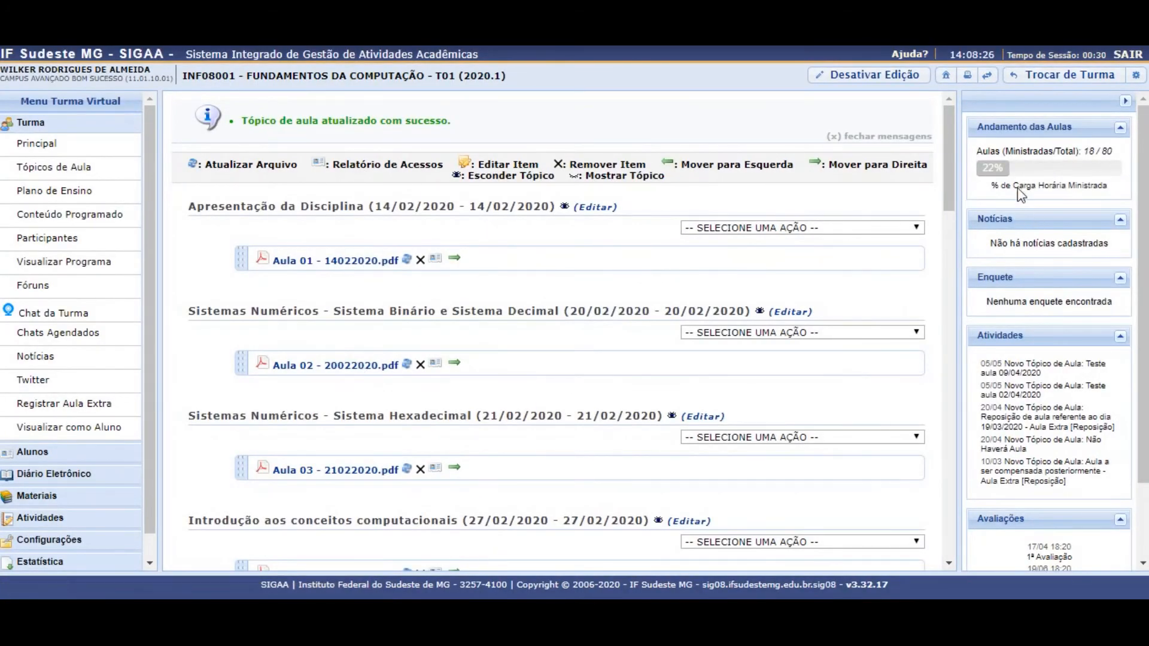
{"action": "left_click_drag", "start_coordinate": [946, 163], "coordinate": [919, 525]}
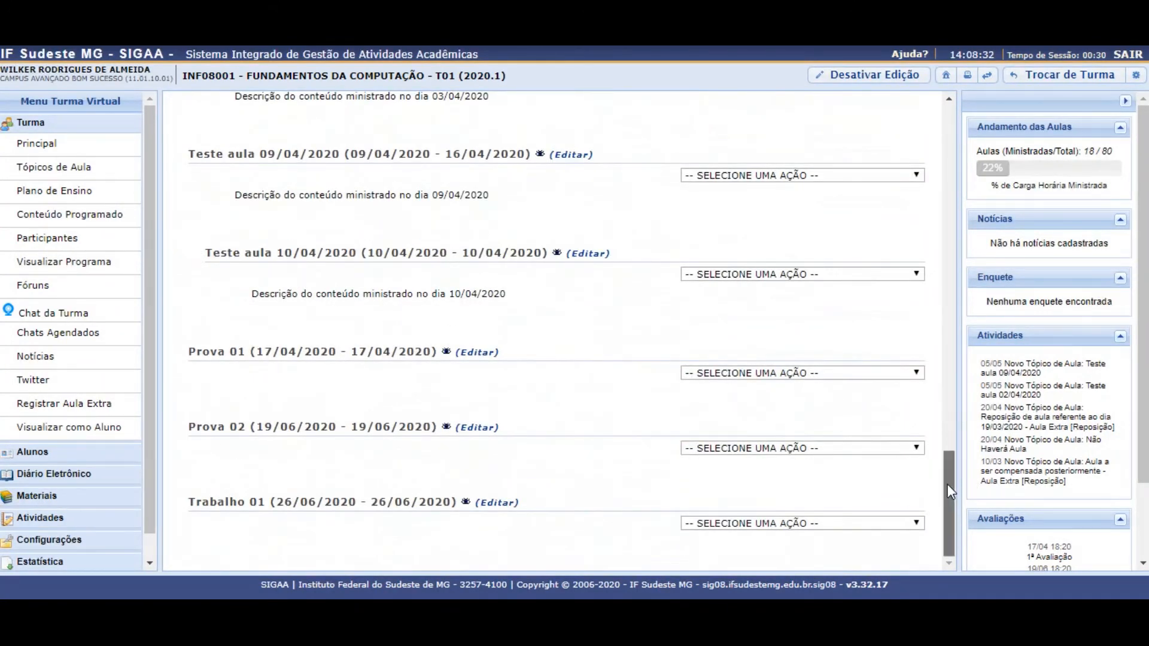
{"action": "left_click_drag", "start_coordinate": [947, 484], "coordinate": [902, 450]}
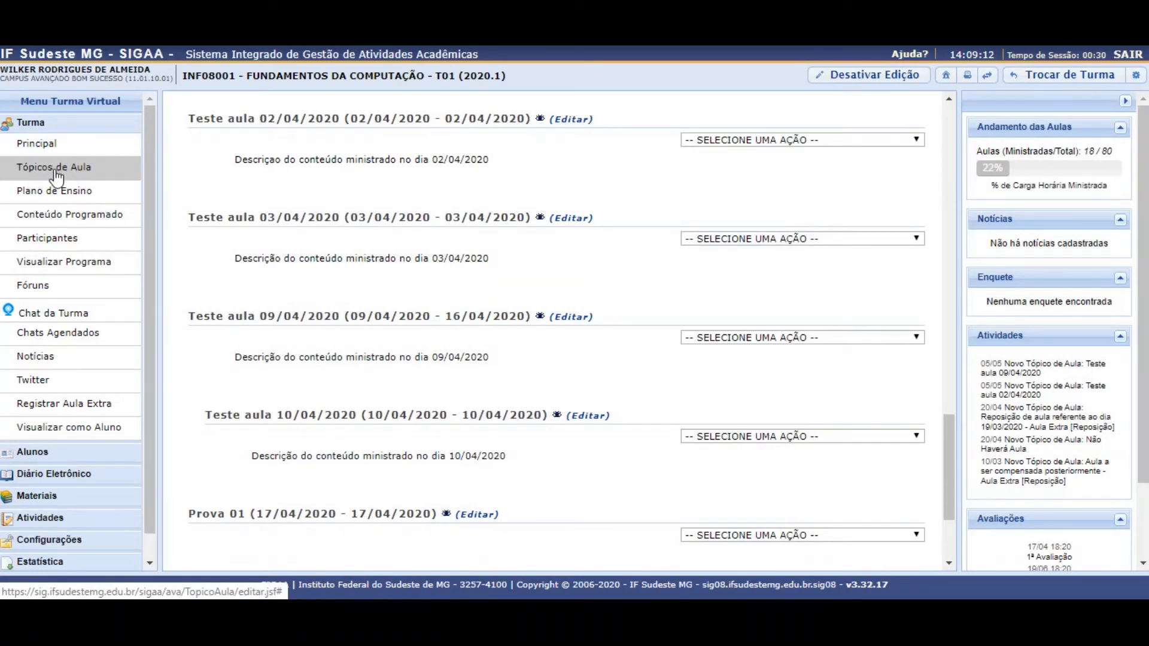
Step: Start a new lesson topic with both its start and end dates set to Qui, 16 de Abril de 2020
{"action": "left_click", "coordinate": [32, 197]}
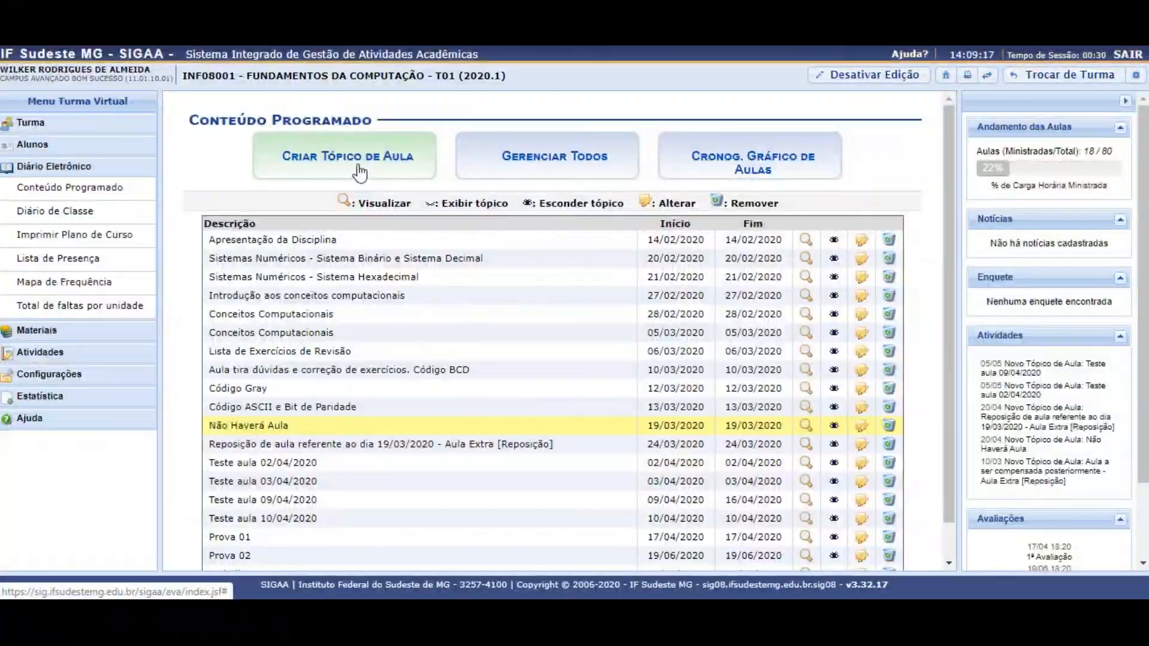
{"action": "left_click", "coordinate": [359, 173]}
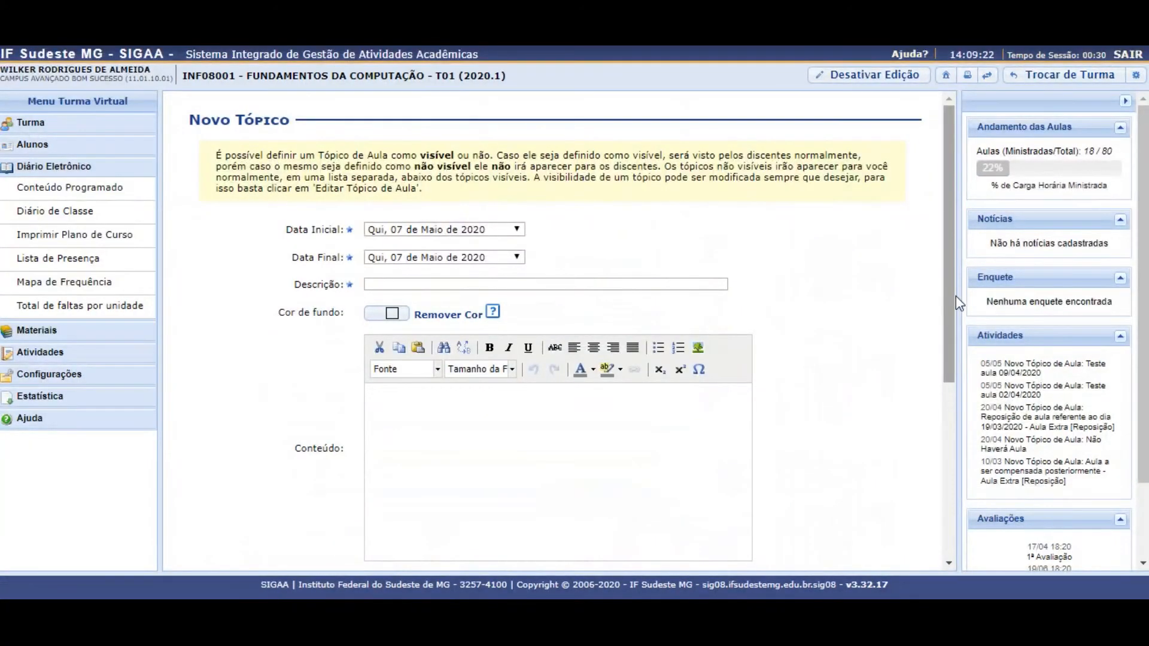
{"action": "left_click_drag", "start_coordinate": [951, 297], "coordinate": [936, 342]}
{"action": "left_click", "coordinate": [513, 150]}
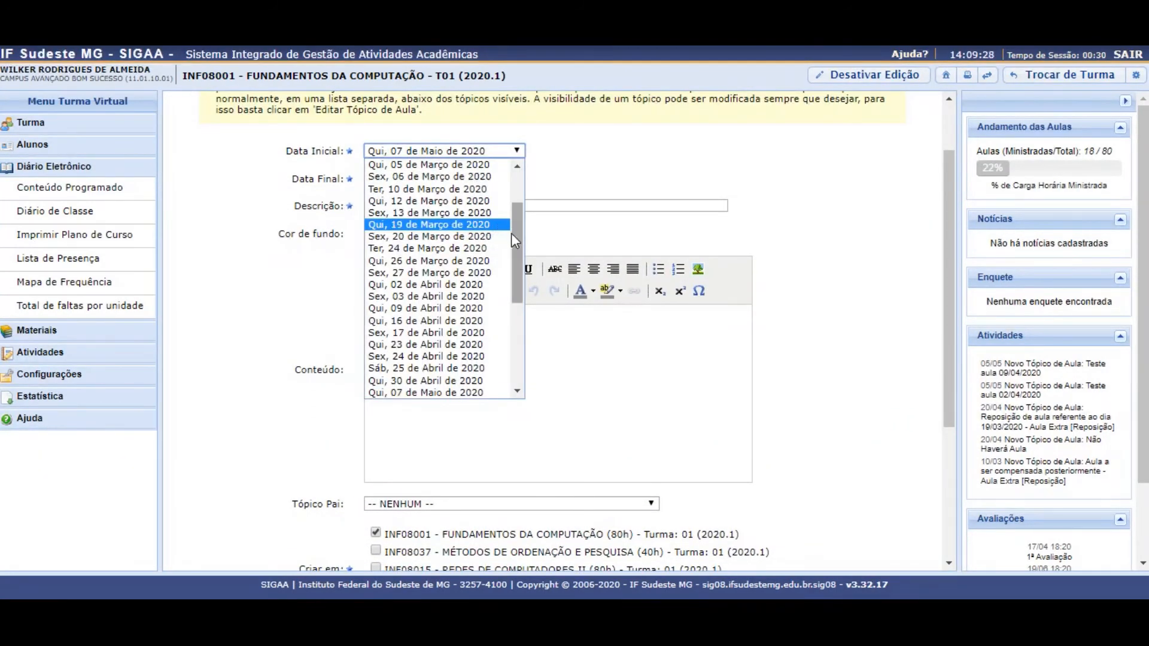
{"action": "scroll", "coordinate": [513, 240], "scroll_direction": "down", "scroll_amount": 1}
{"action": "left_click", "coordinate": [501, 298]}
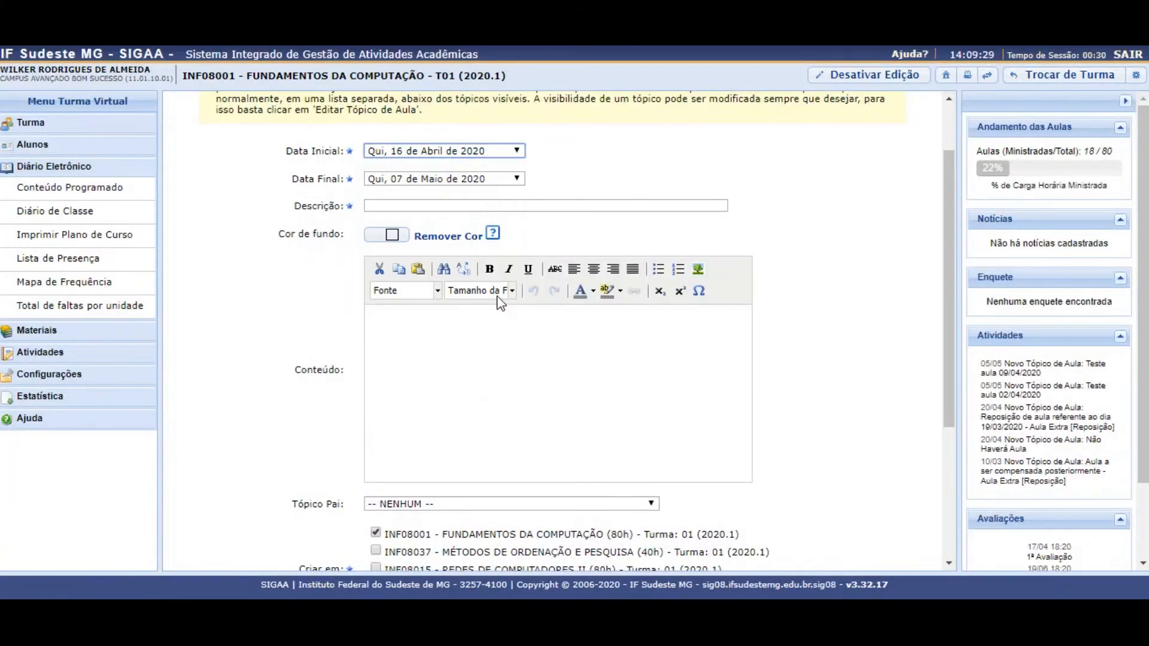
{"action": "left_click", "coordinate": [514, 180]}
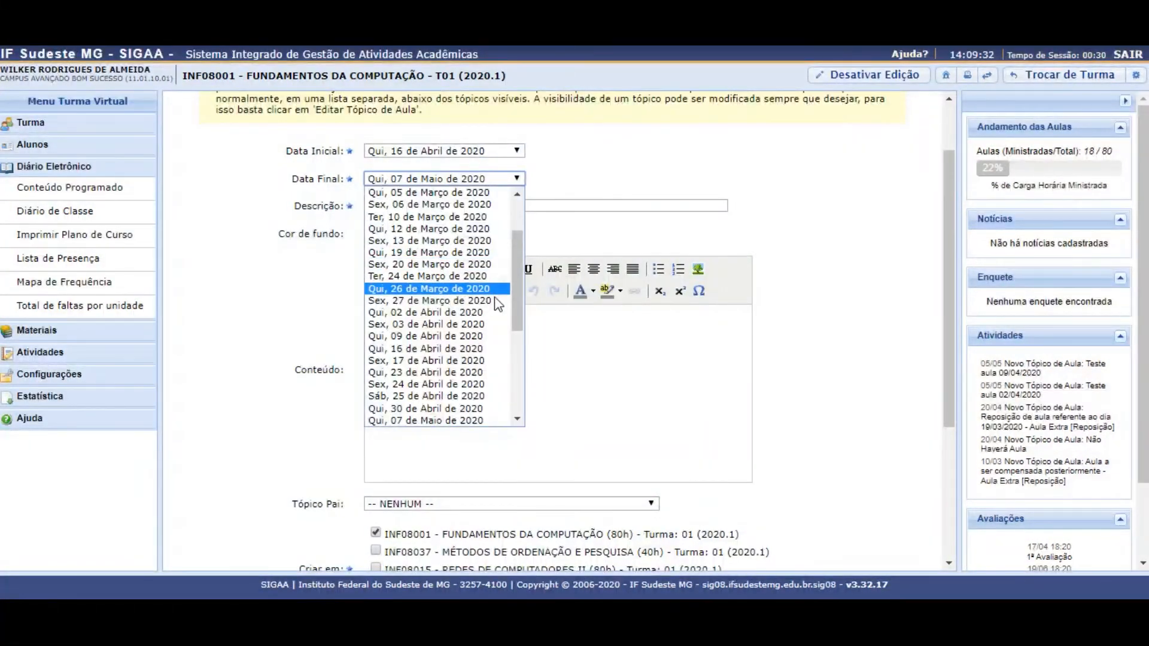
{"action": "left_click", "coordinate": [484, 350]}
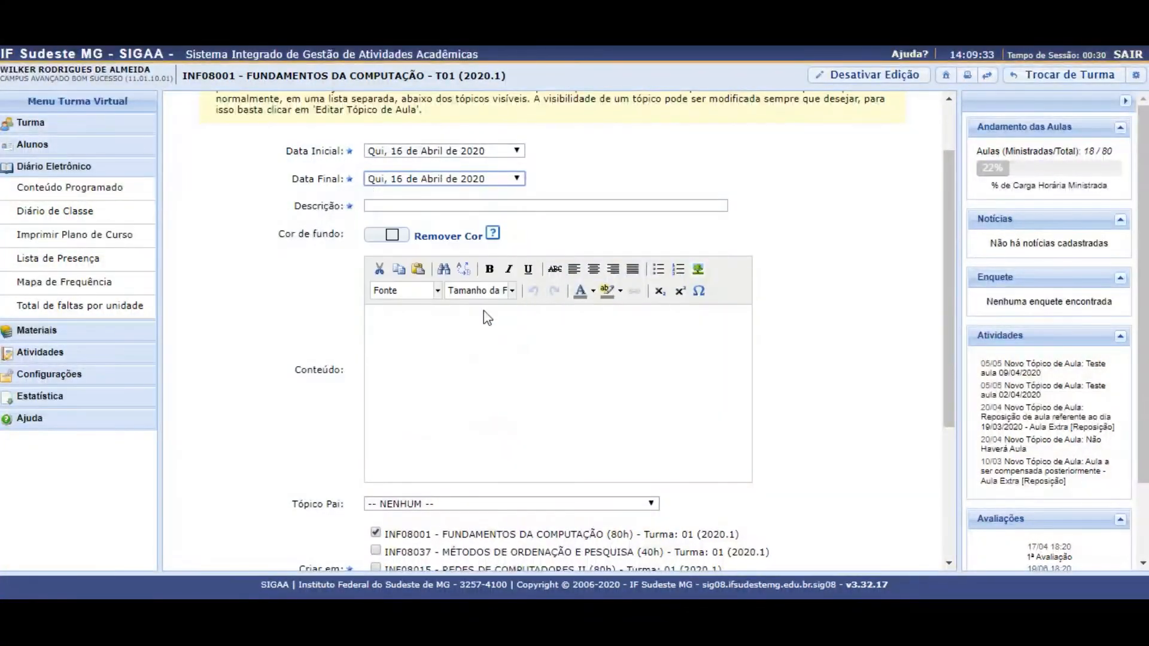
Step: Enter "Teste aula 16/04/2020" as the new topic's description, adapting the suggested 09/04/2020 entry
{"action": "left_click", "coordinate": [447, 206]}
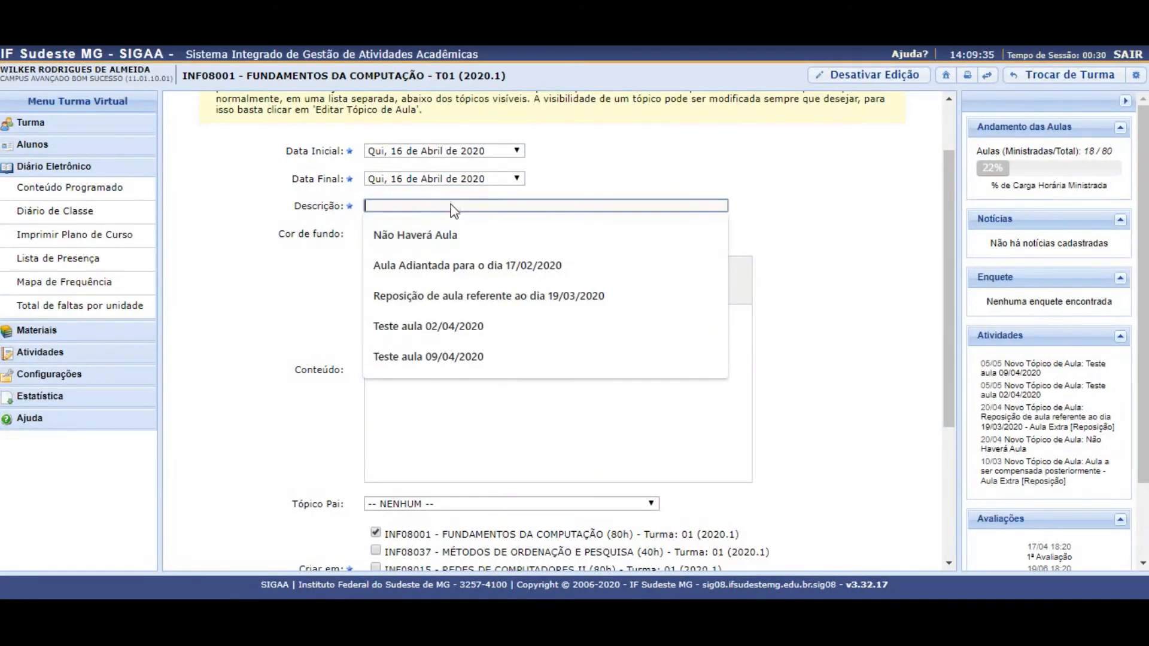
{"action": "left_click", "coordinate": [451, 358]}
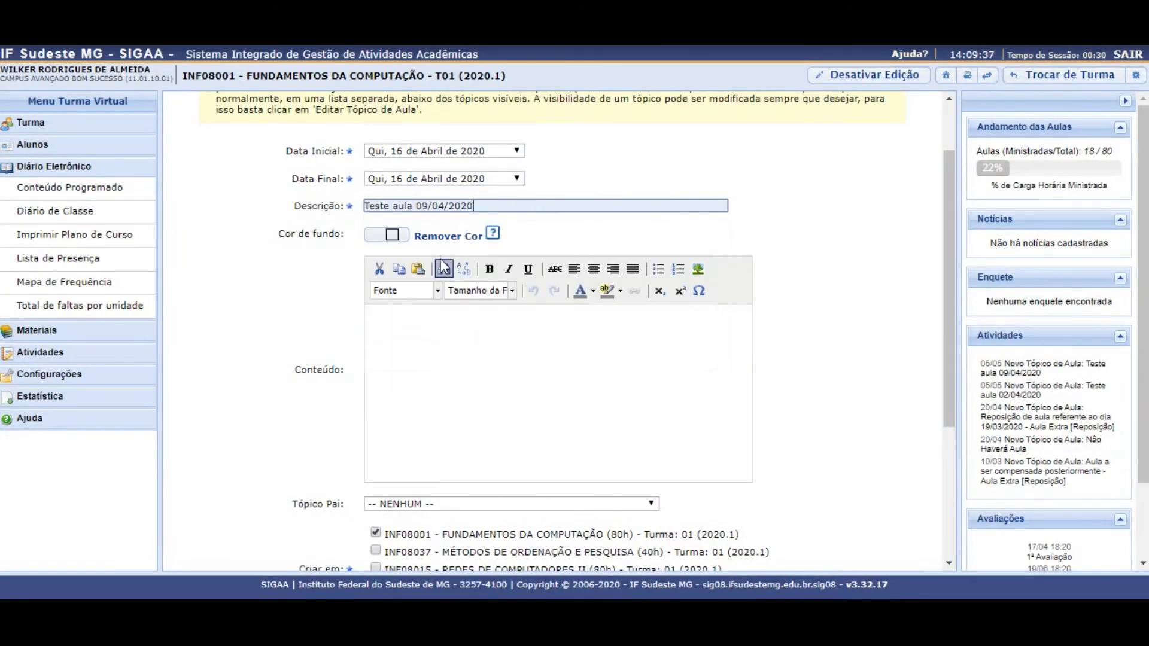
{"action": "left_click", "coordinate": [430, 206]}
{"action": "key", "text": "BackSpace"}
{"action": "key", "text": "BackSpace"}
{"action": "type", "text": "16"}
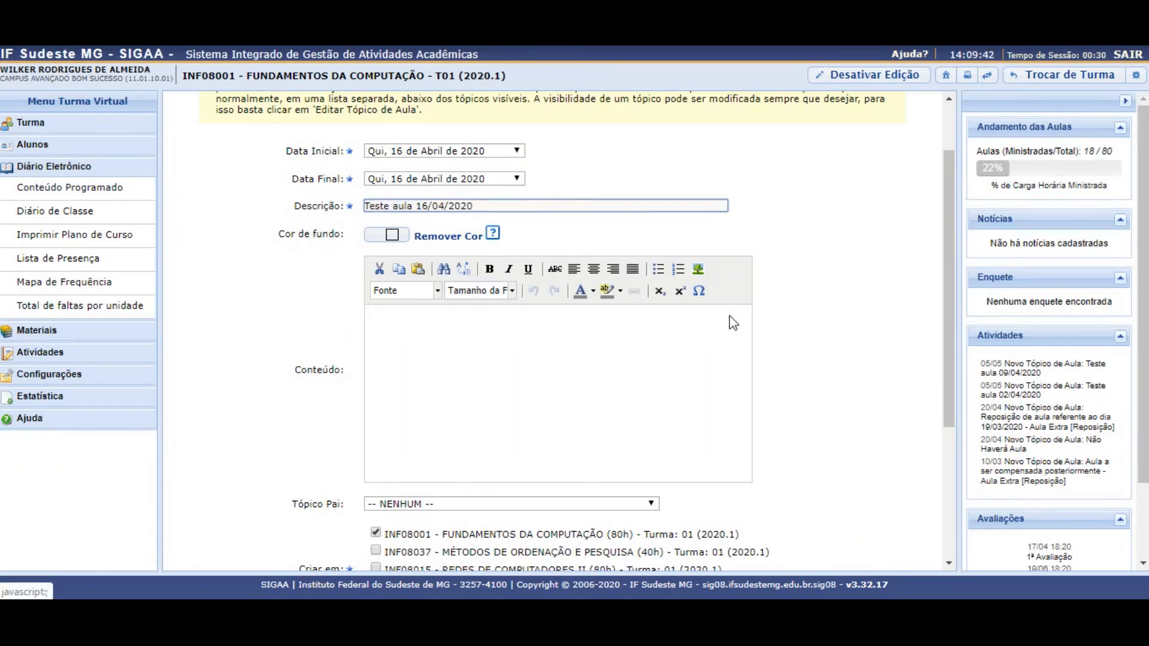
{"action": "left_click", "coordinate": [817, 317]}
Step: Assign "Teste aula 09/04/2020" as the new topic's parent and register it in the Fundamentos da Computação class
{"action": "left_click_drag", "start_coordinate": [951, 311], "coordinate": [935, 454]}
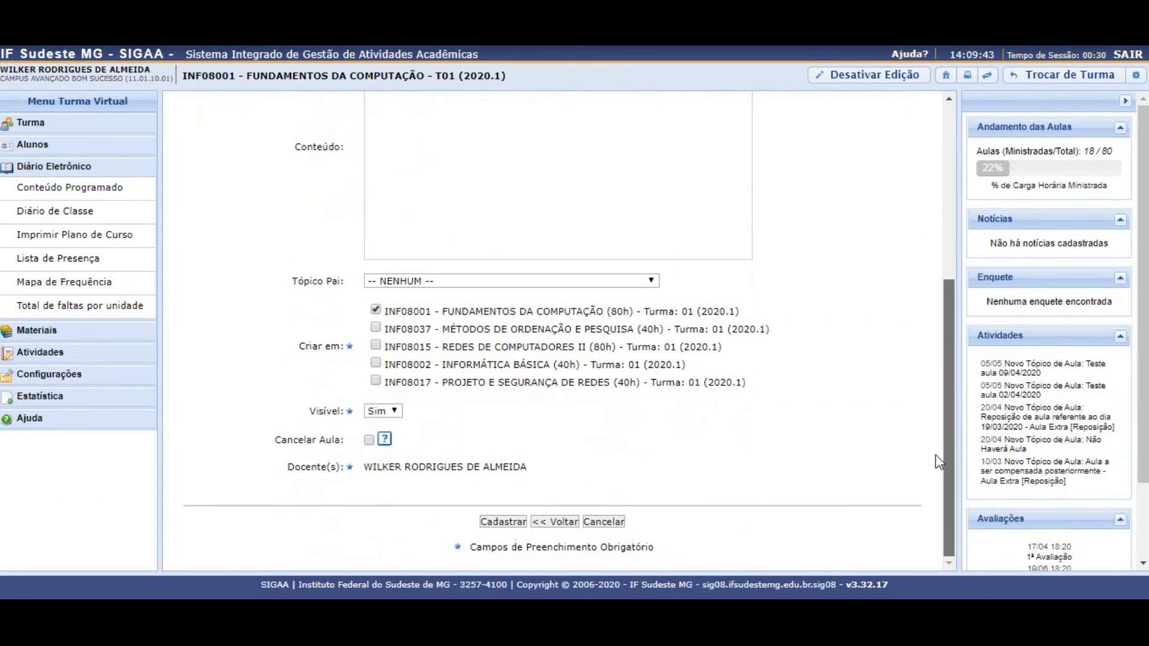
{"action": "left_click", "coordinate": [650, 282]}
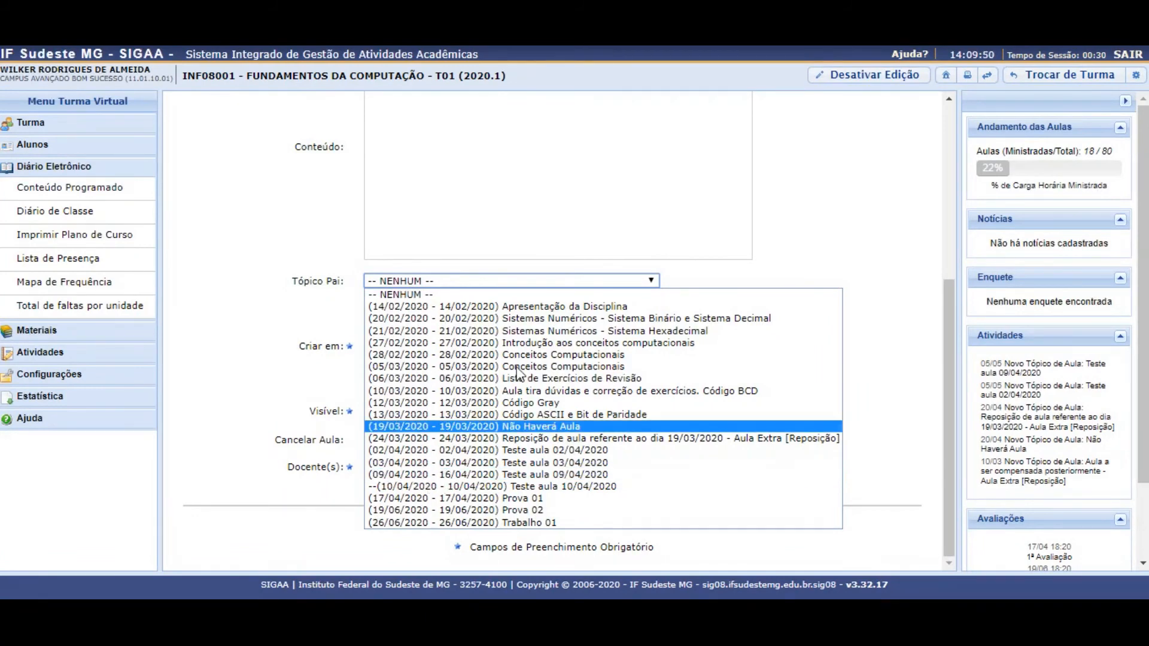
{"action": "left_click", "coordinate": [885, 239]}
{"action": "left_click", "coordinate": [637, 282]}
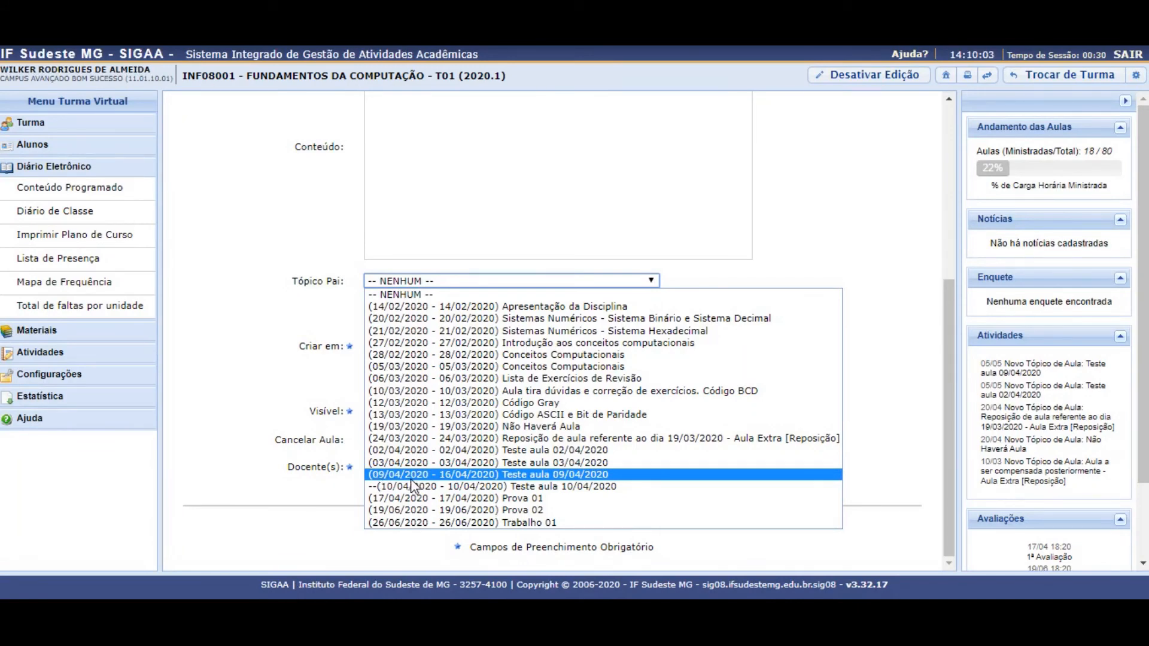
{"action": "left_click", "coordinate": [493, 476]}
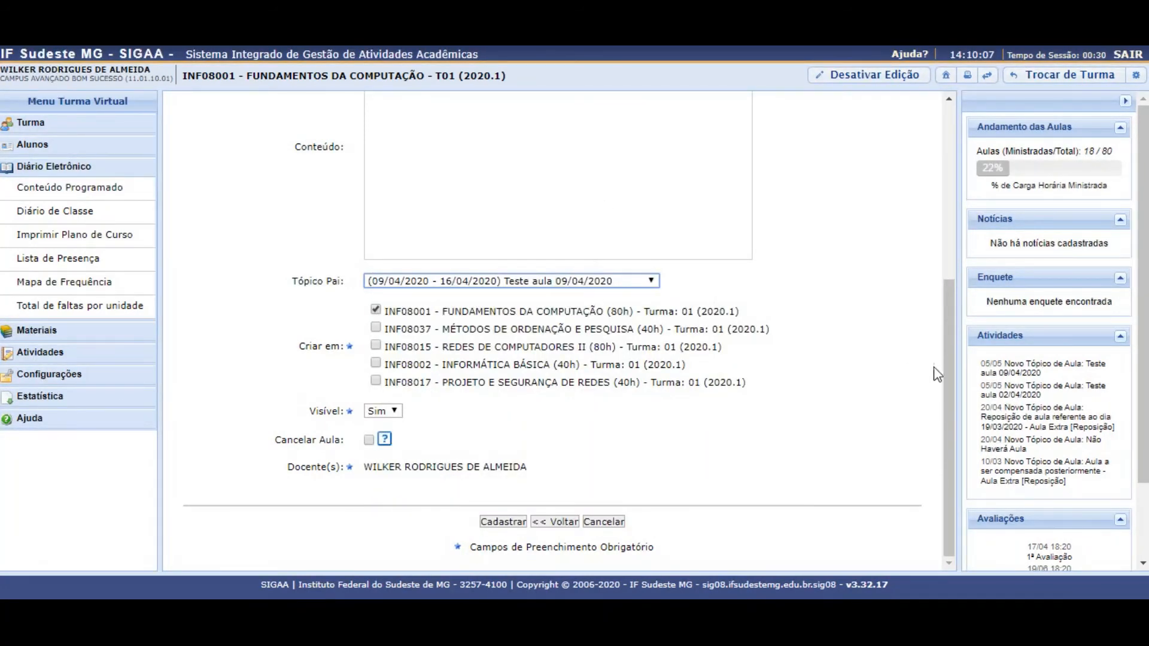
{"action": "left_click_drag", "start_coordinate": [946, 346], "coordinate": [949, 403]}
{"action": "left_click", "coordinate": [517, 523]}
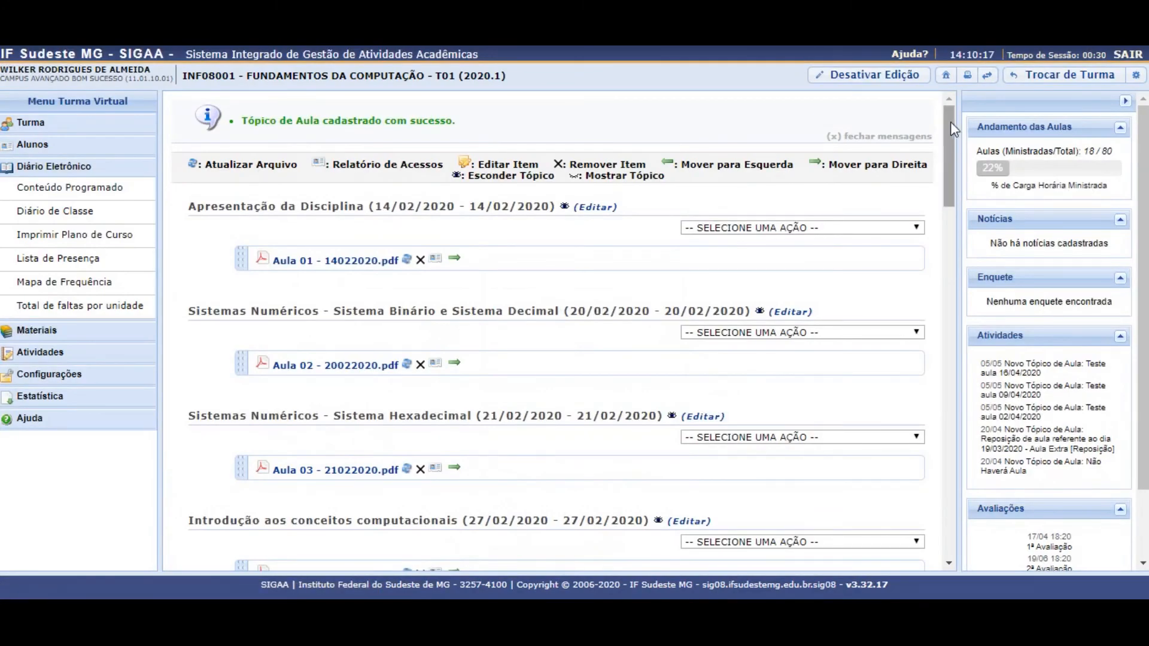
Step: Deactivate edit mode and check how the 10/04/2020 and 16/04/2020 topics are nested under the 09/04/2020 topic
{"action": "left_click", "coordinate": [864, 74]}
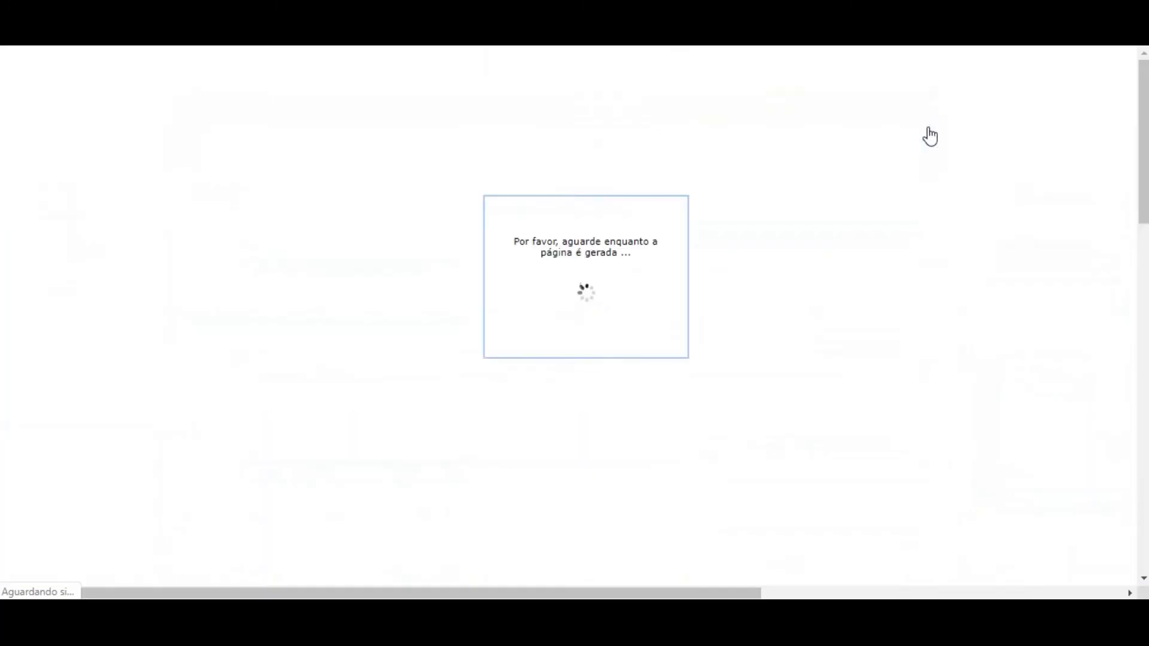
{"action": "scroll", "coordinate": [931, 304], "scroll_direction": "down", "scroll_amount": 10}
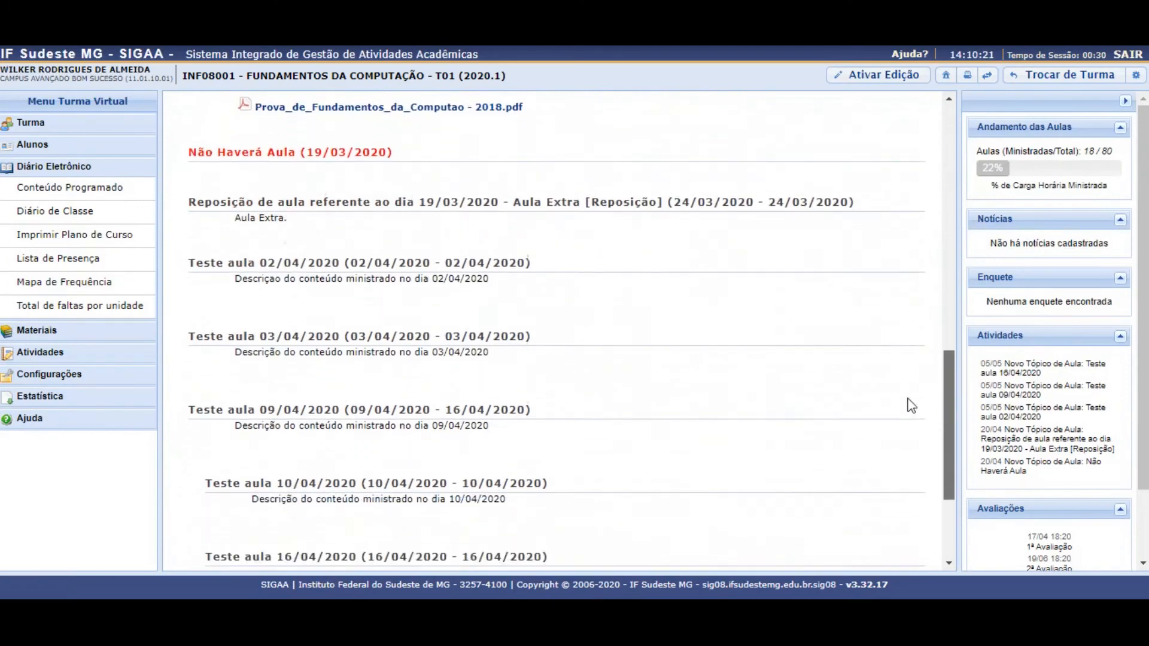
{"action": "scroll", "coordinate": [911, 406], "scroll_direction": "down", "scroll_amount": 3}
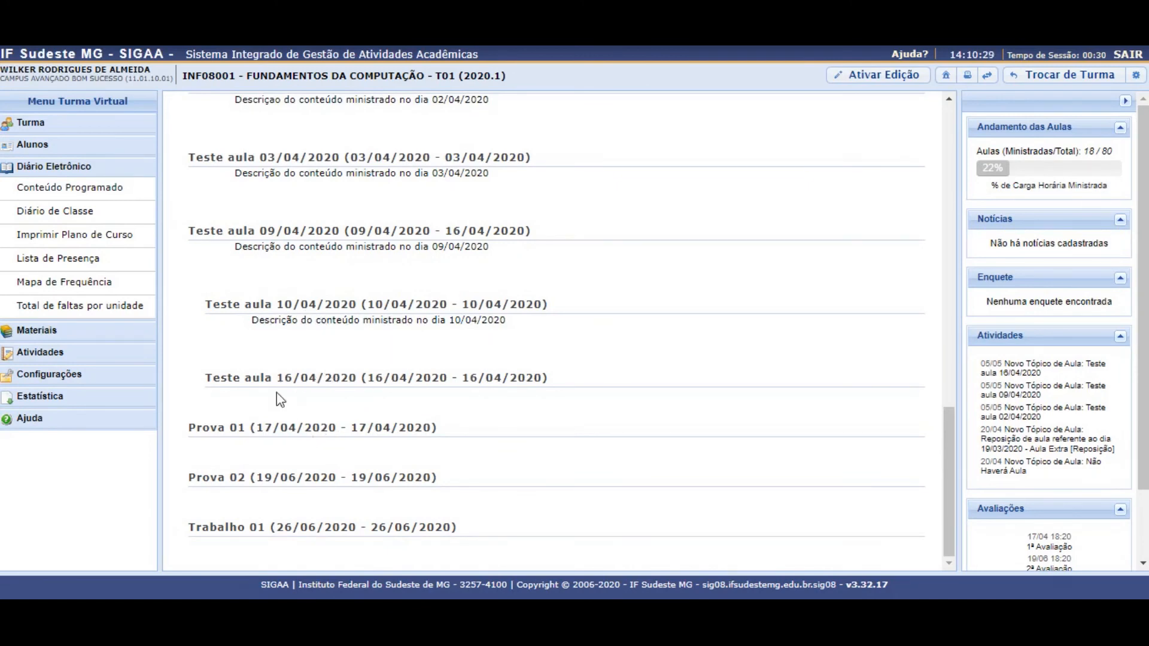
{"action": "left_click_drag", "start_coordinate": [213, 316], "coordinate": [636, 381]}
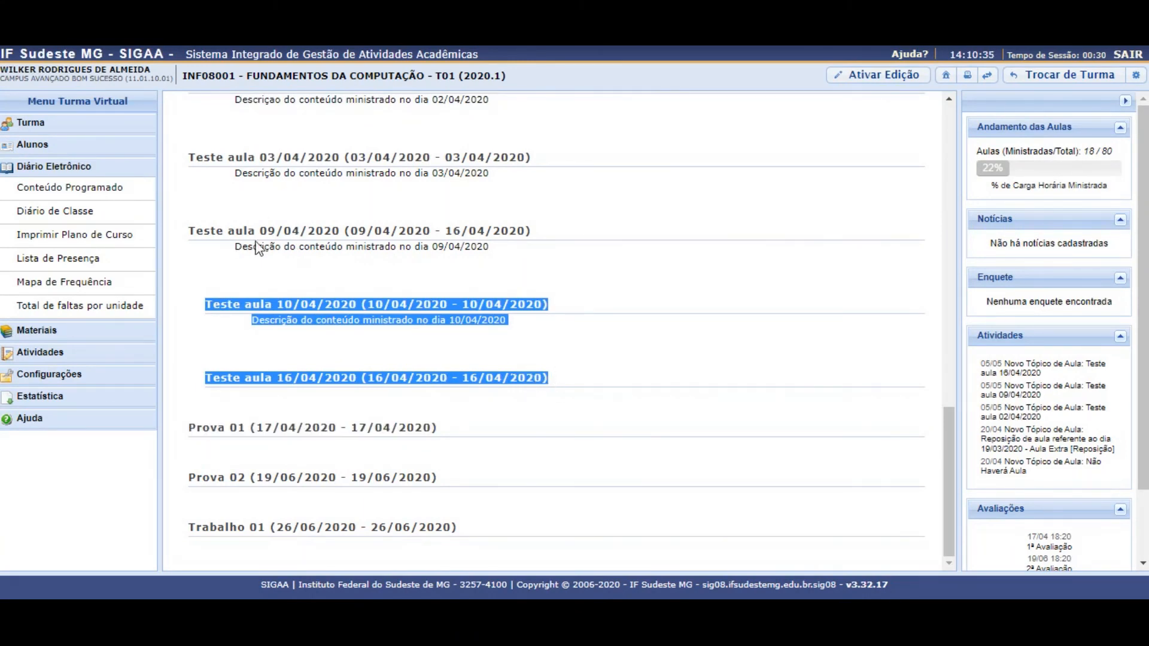
Step: Open the page for managing all lesson topics and review its instructions and the April entries
{"action": "left_click", "coordinate": [34, 122]}
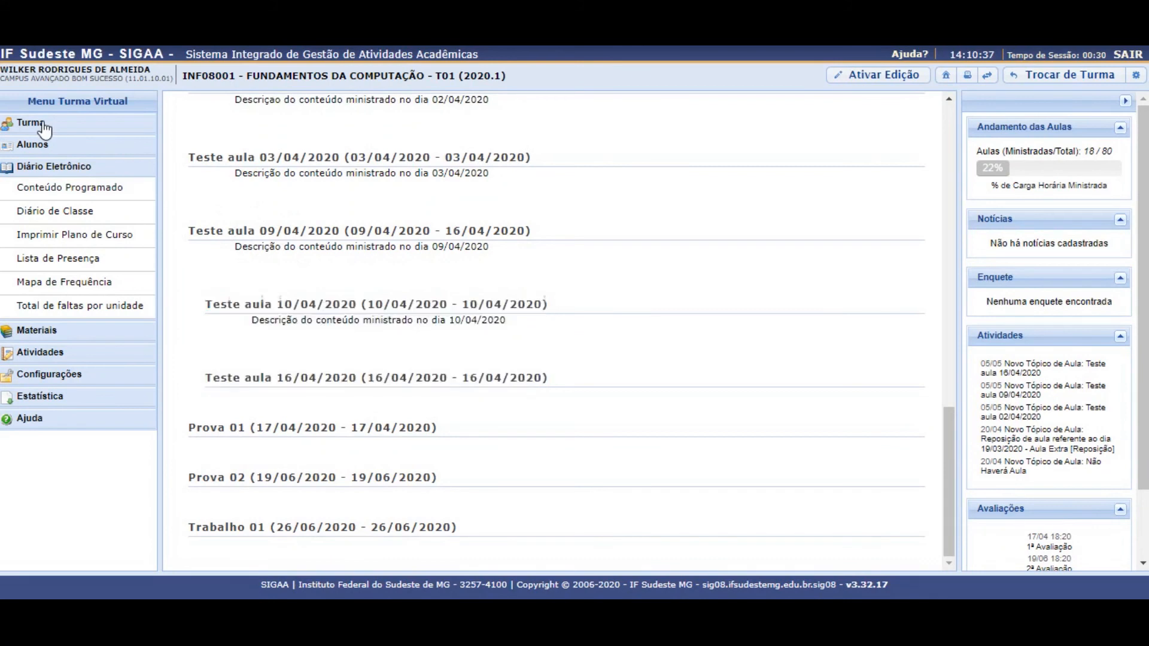
{"action": "left_click", "coordinate": [63, 174]}
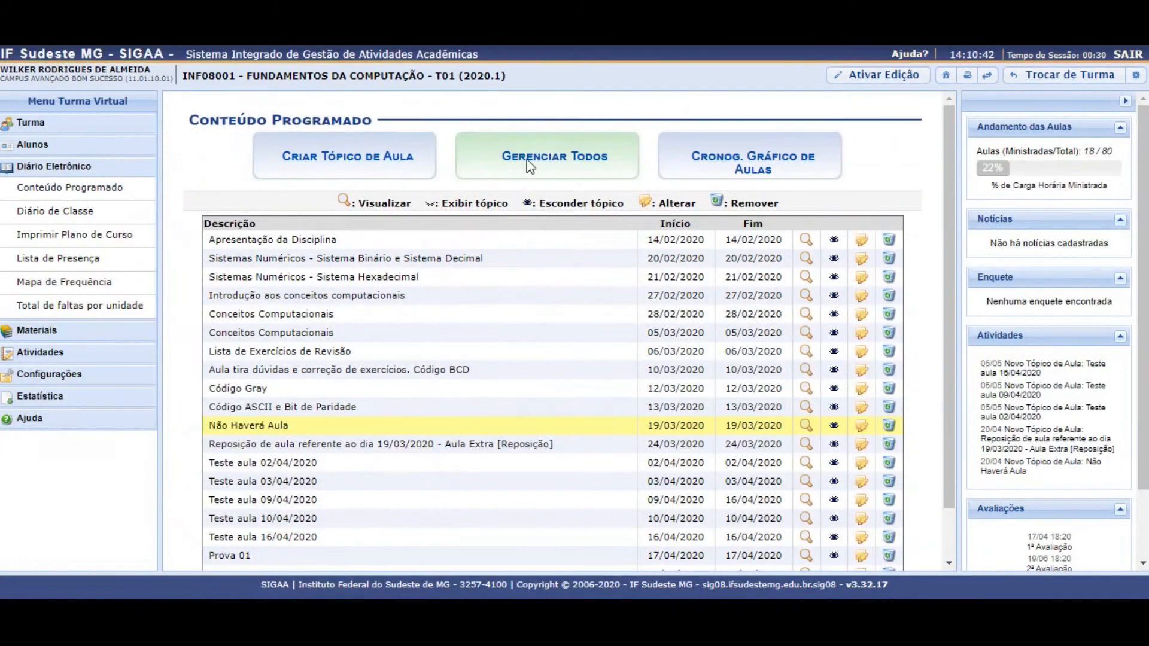
{"action": "left_click", "coordinate": [543, 165]}
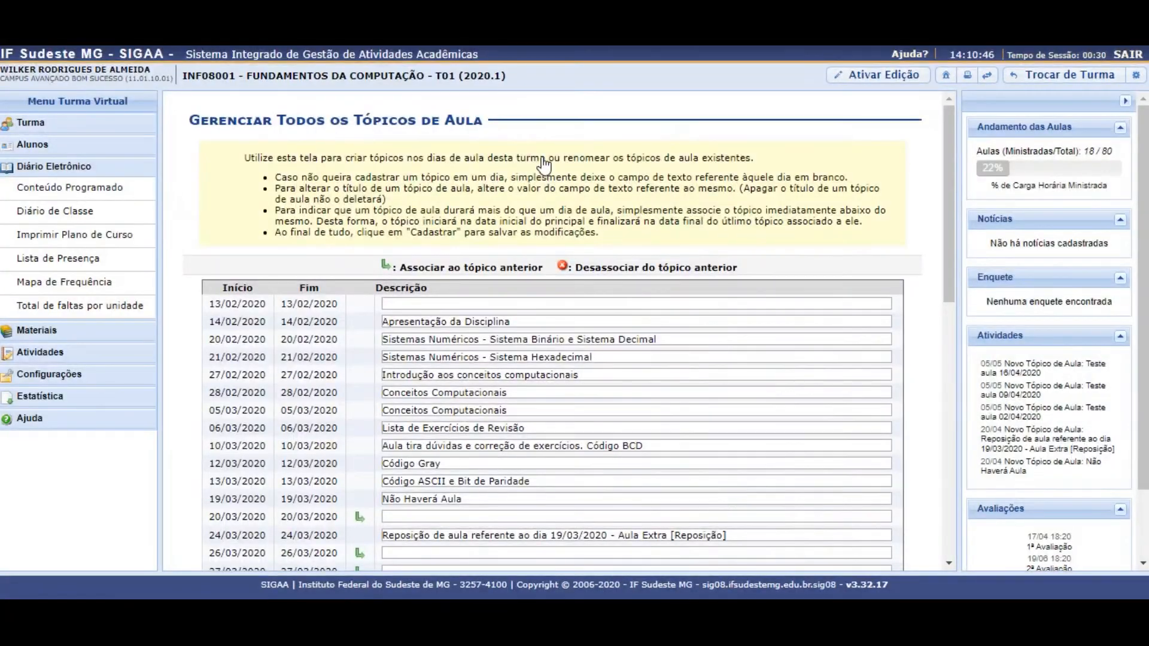
{"action": "scroll", "coordinate": [933, 251], "scroll_direction": "down", "scroll_amount": 3}
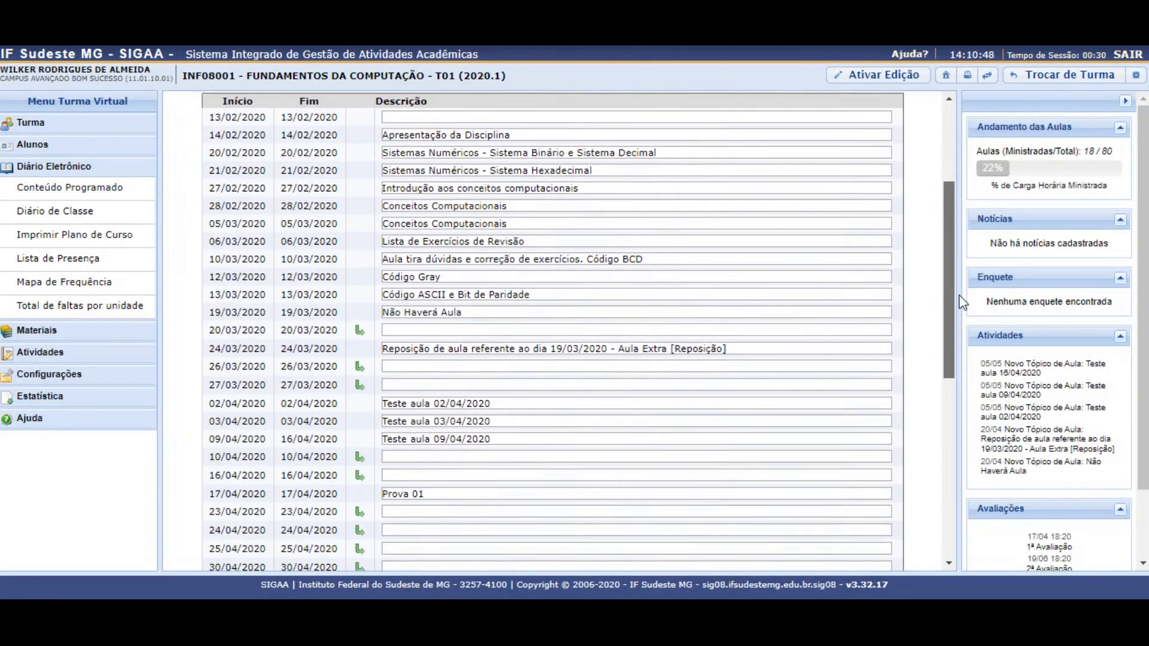
{"action": "scroll", "coordinate": [960, 311], "scroll_direction": "down", "scroll_amount": 1}
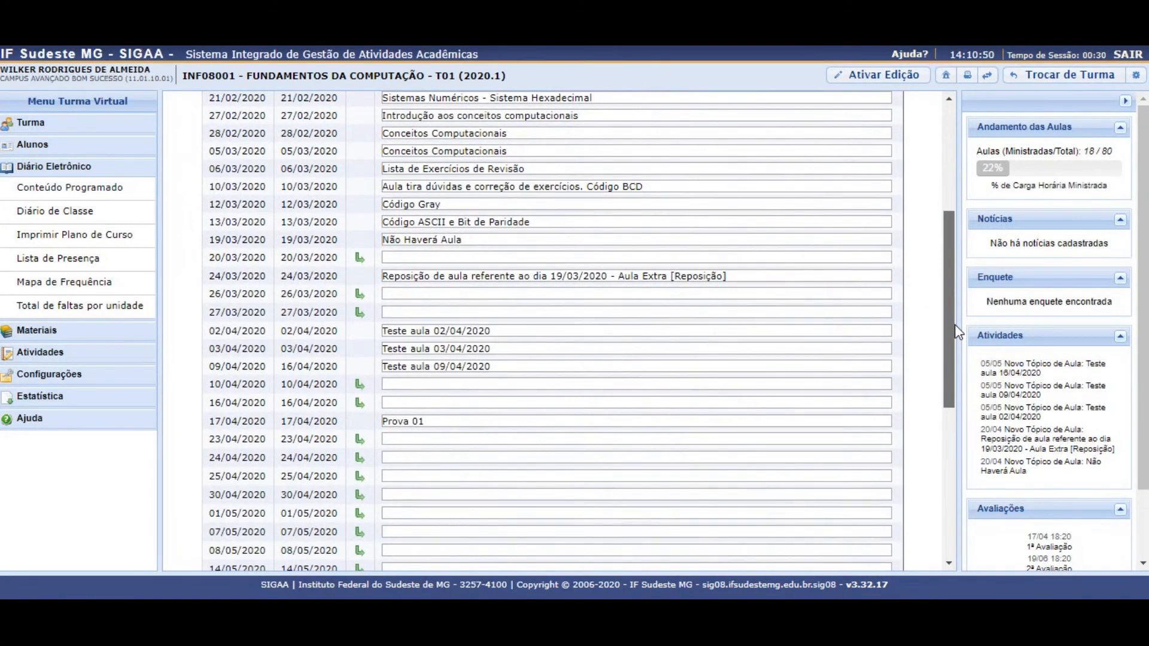
{"action": "scroll", "coordinate": [957, 332], "scroll_direction": "up", "scroll_amount": 1}
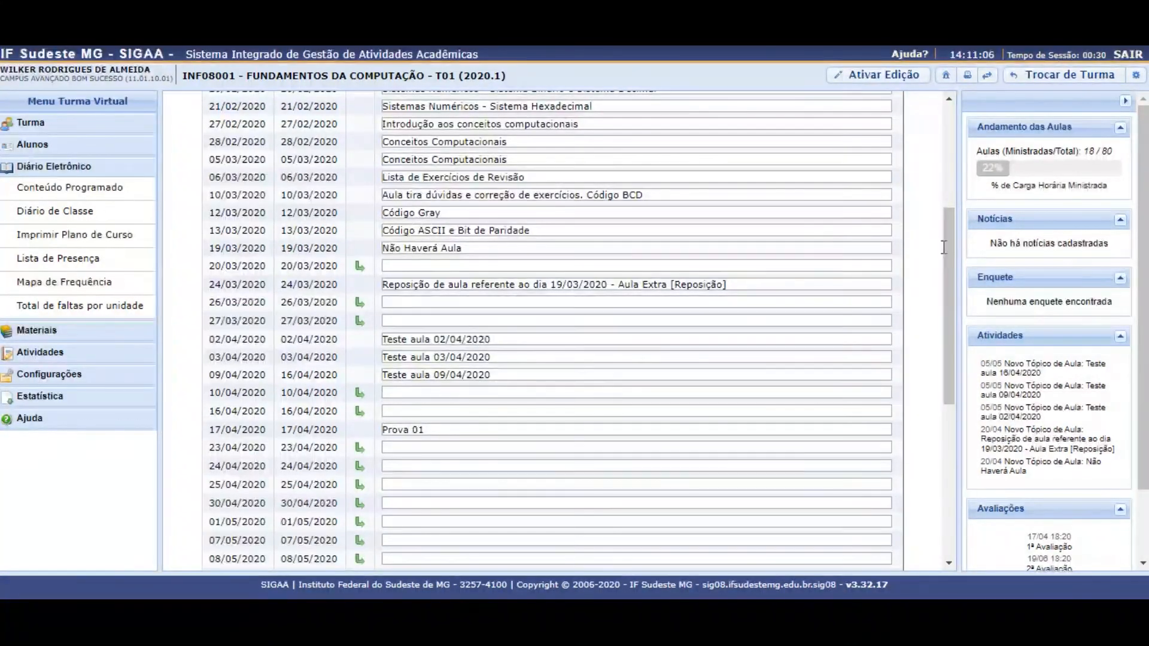
{"action": "left_click_drag", "start_coordinate": [944, 249], "coordinate": [944, 143]}
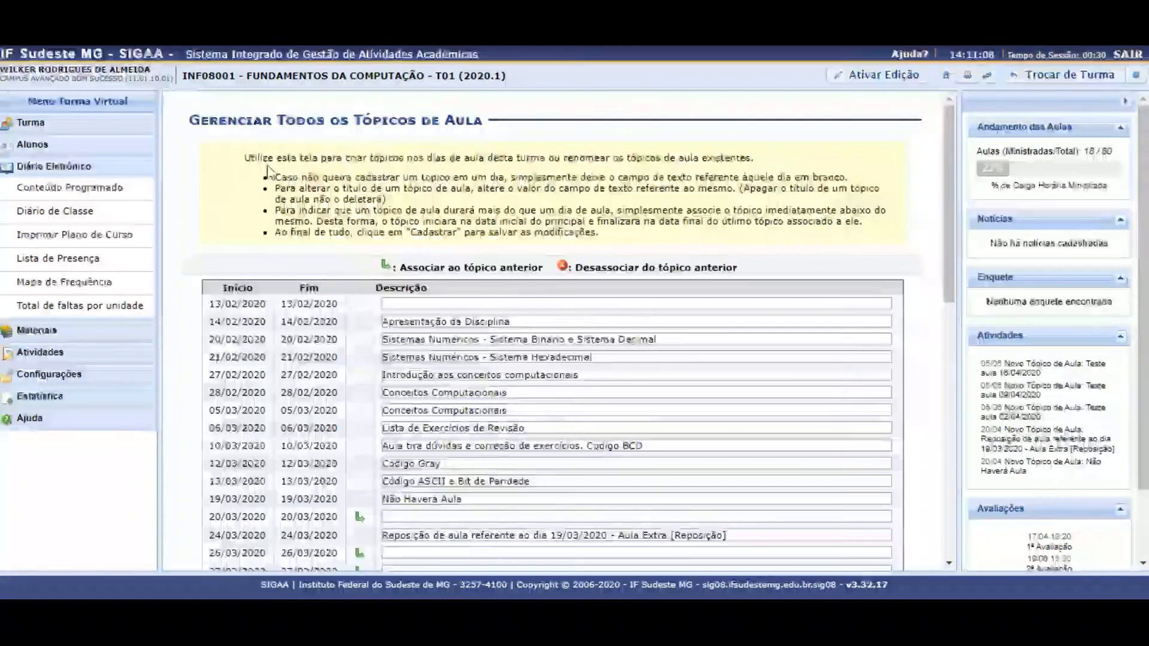
Step: Return to the class's main page and review the full list of lesson topics
{"action": "left_click", "coordinate": [42, 123]}
{"action": "left_click", "coordinate": [135, 145]}
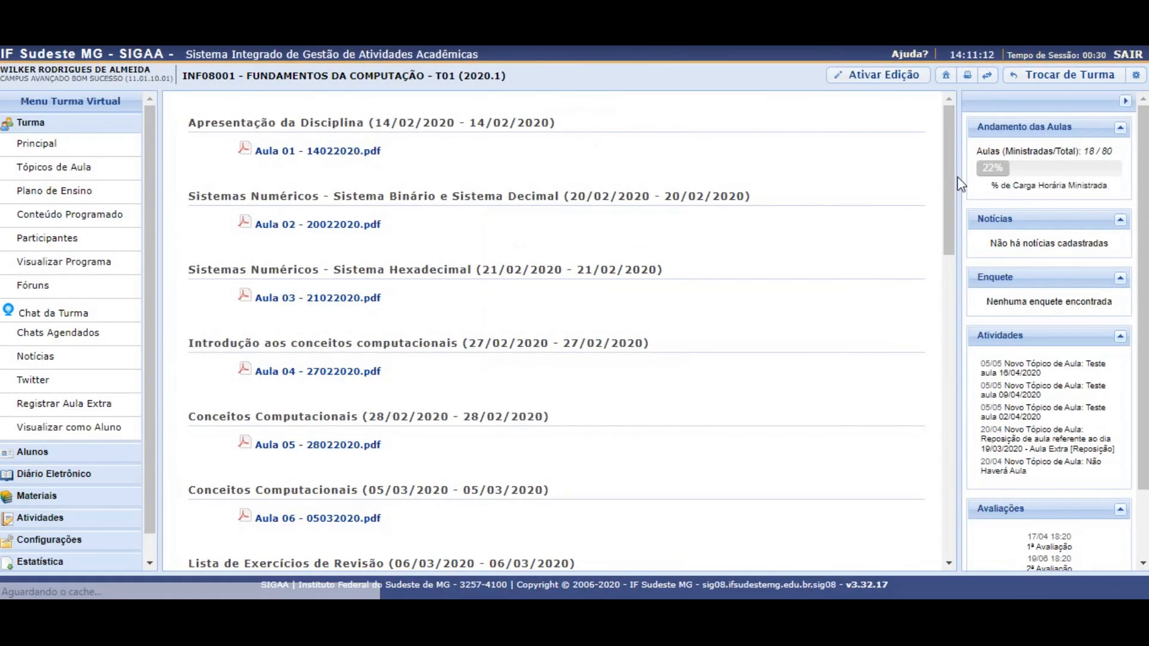
{"action": "left_click_drag", "start_coordinate": [949, 164], "coordinate": [968, 482]}
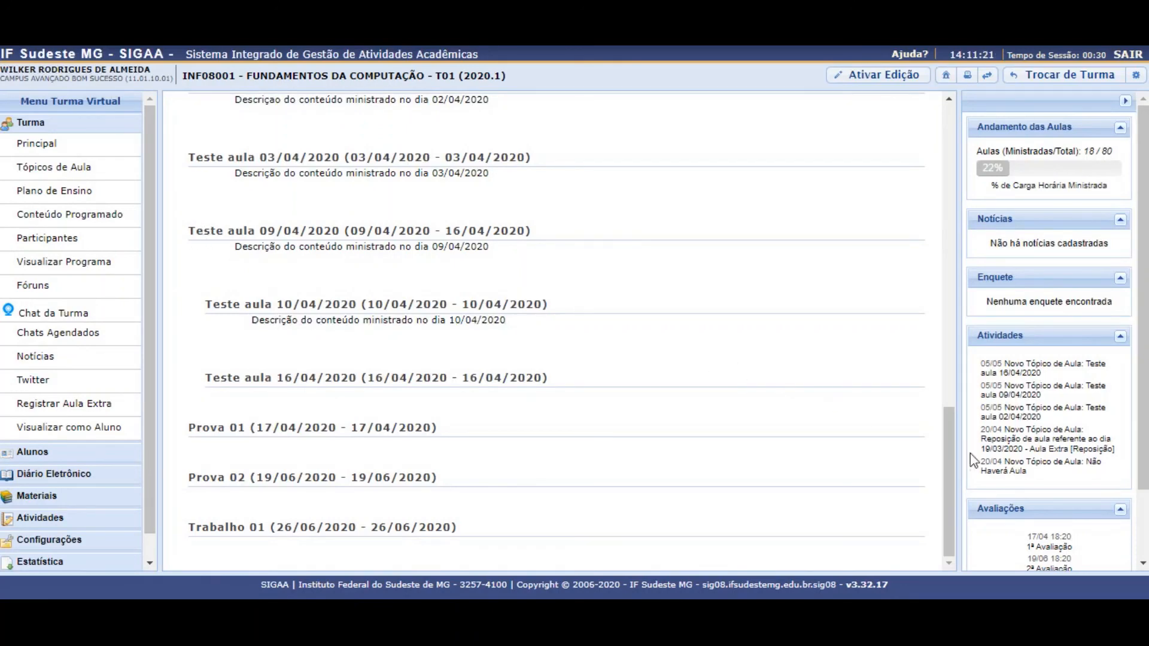
{"action": "left_click_drag", "start_coordinate": [945, 443], "coordinate": [960, 117]}
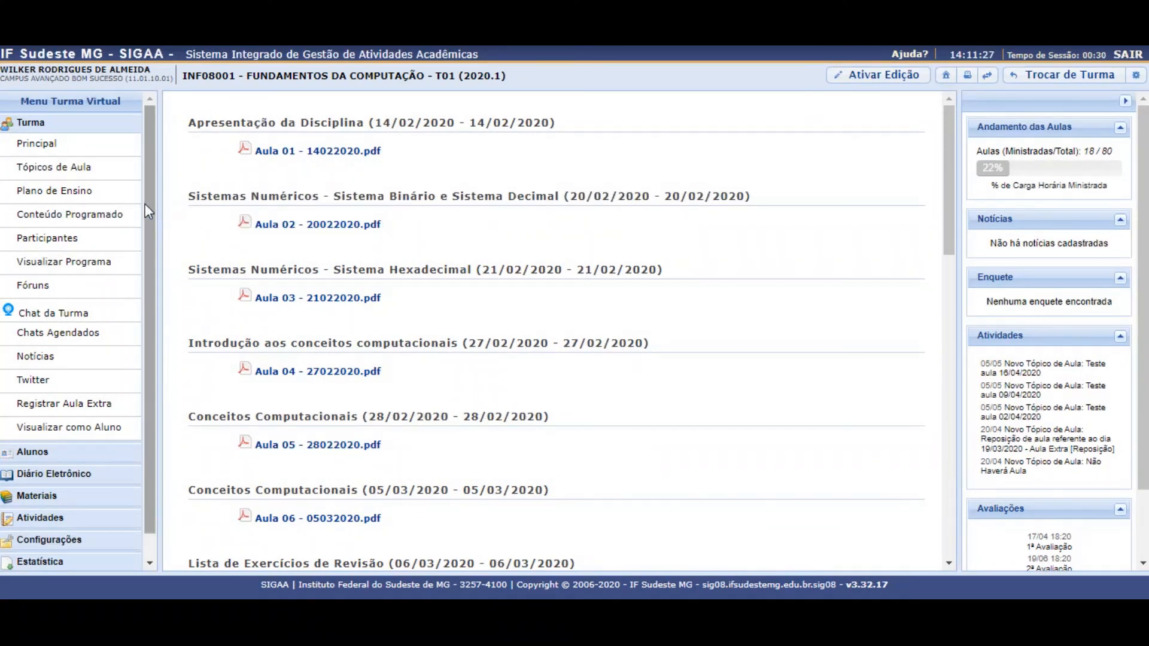
{"action": "scroll", "coordinate": [146, 206], "scroll_direction": "down", "scroll_amount": 1}
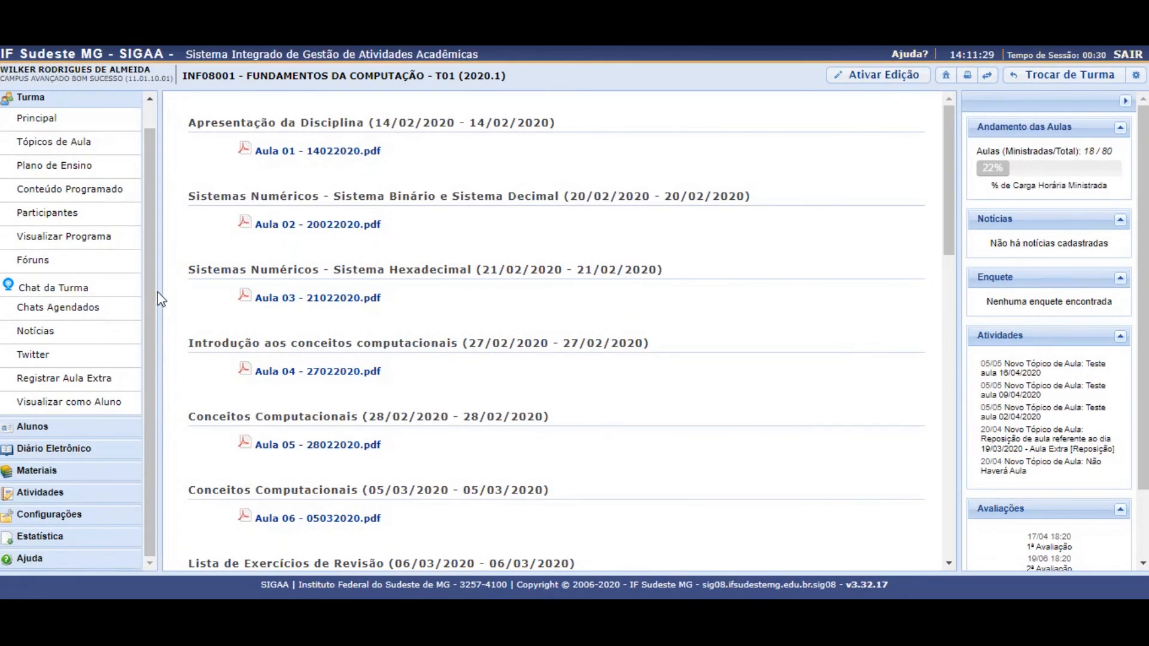